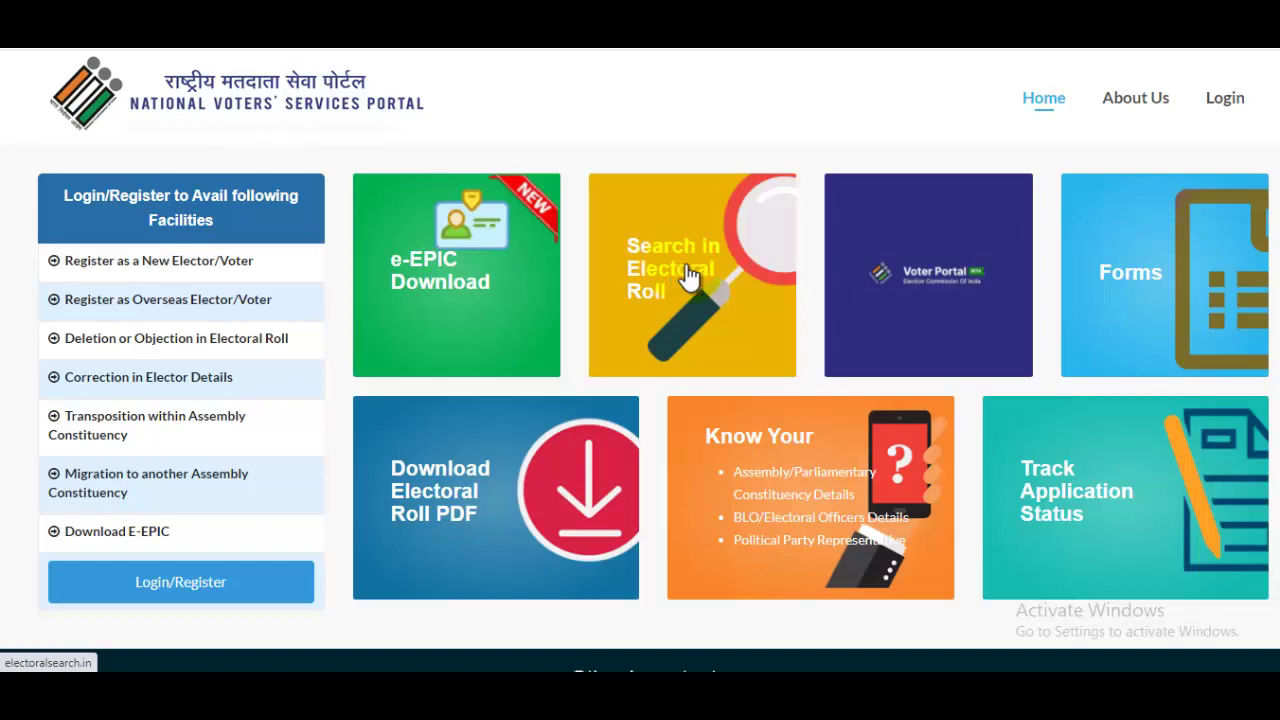
Go to the Login/Register page and select the UserName and Password fields.
scroll(700, 282, down, 2)
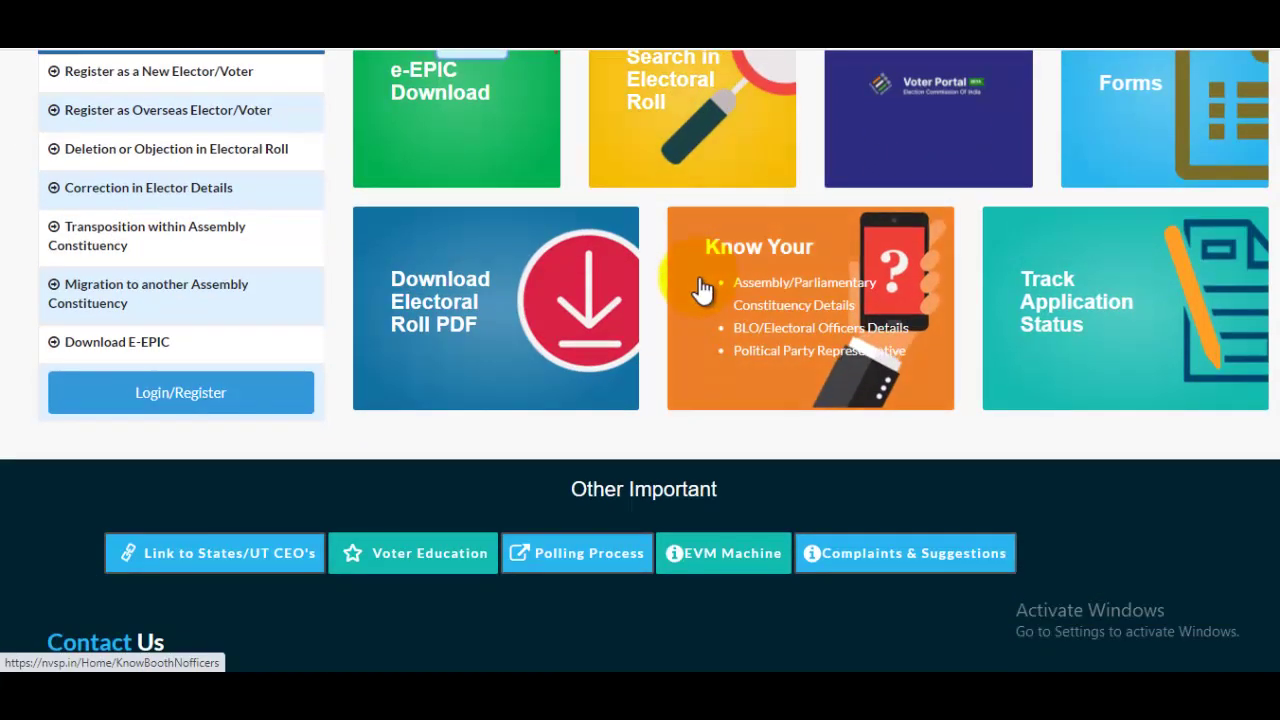
scroll(700, 287, up, 2)
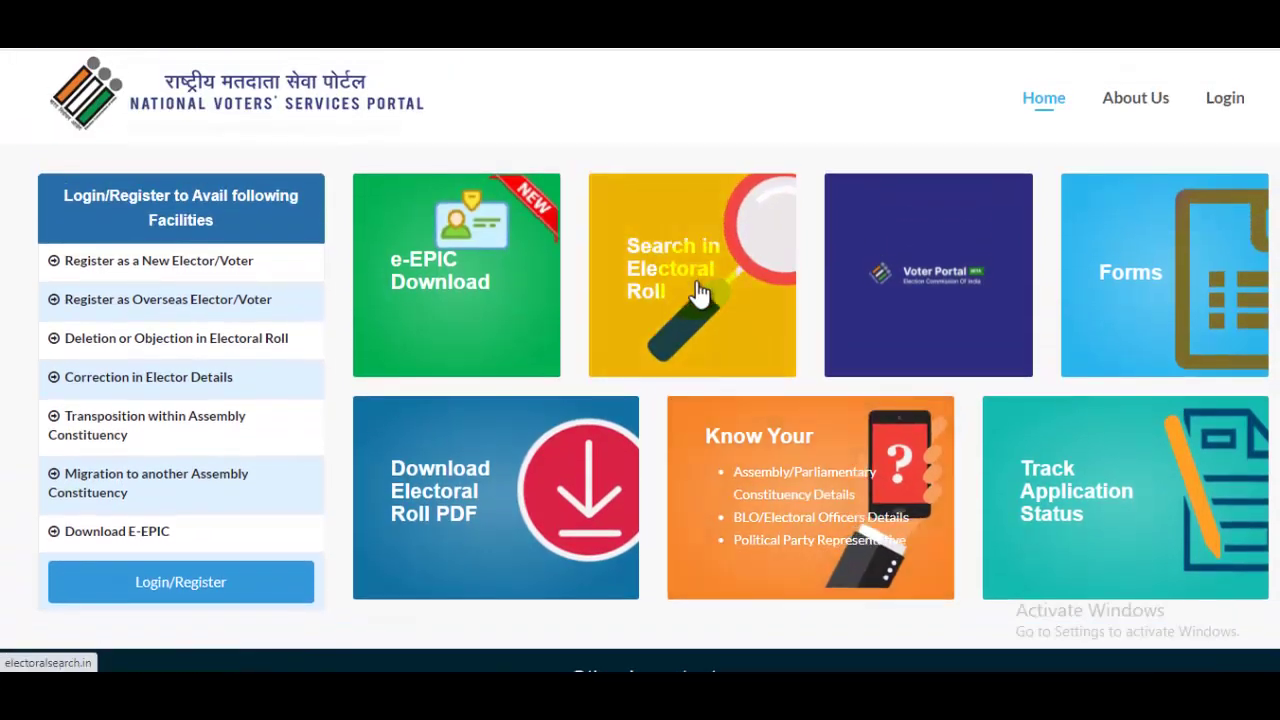
click(198, 575)
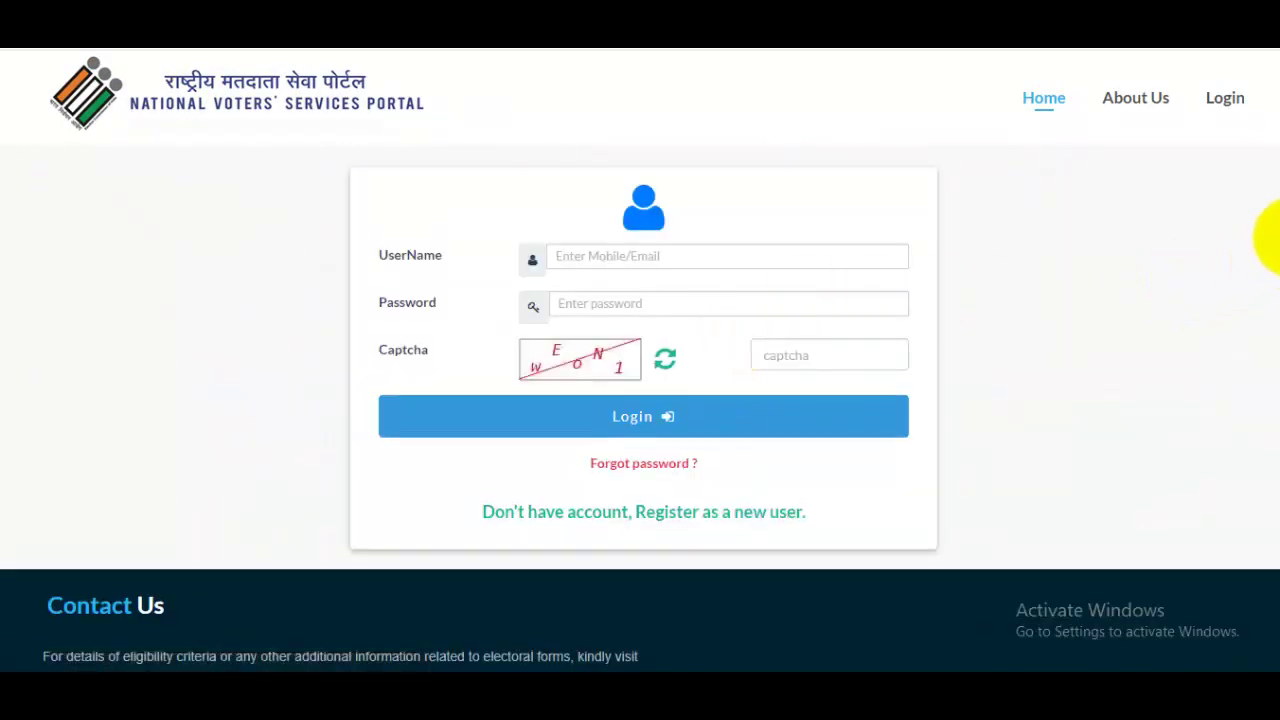
scroll(1266, 243, down, 1)
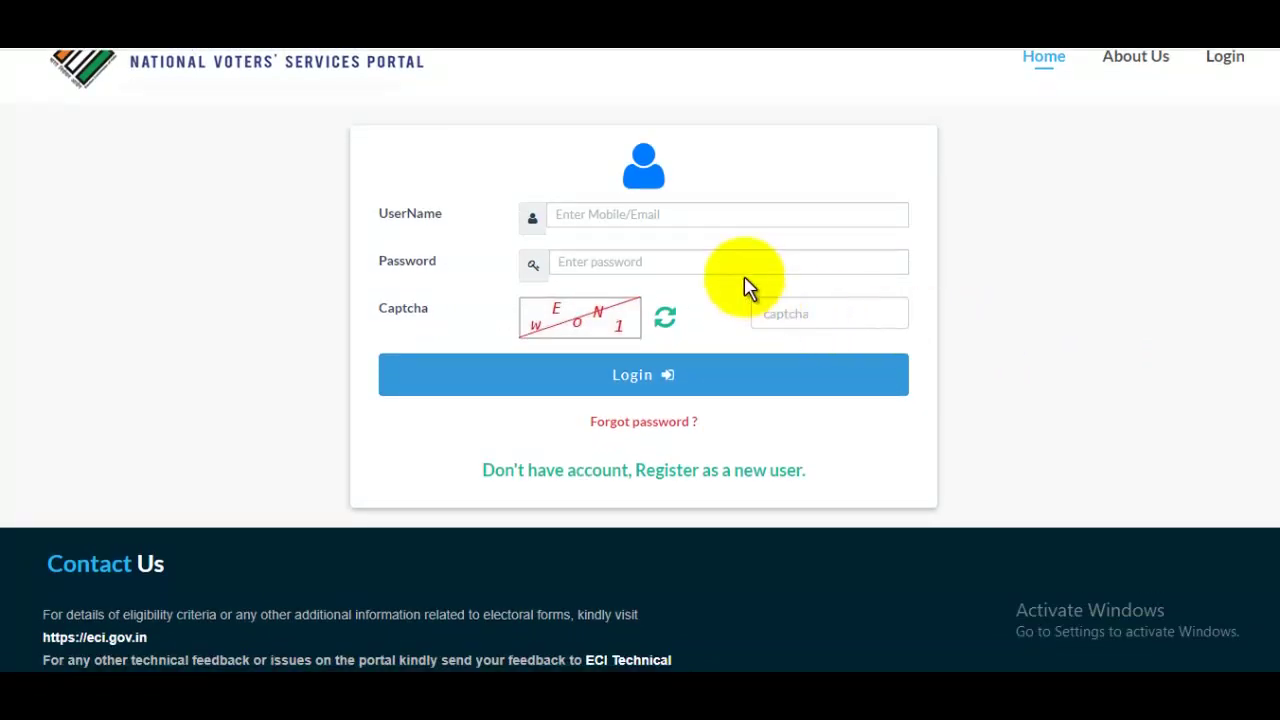
click(665, 213)
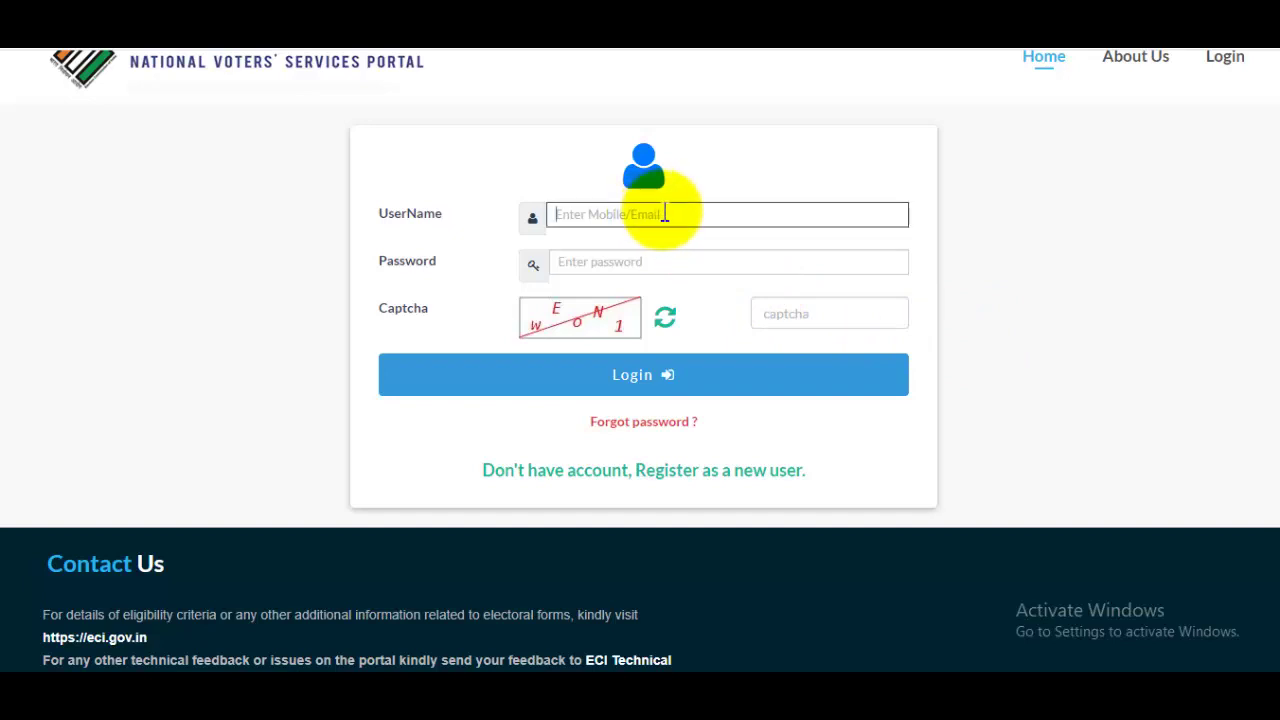
click(667, 262)
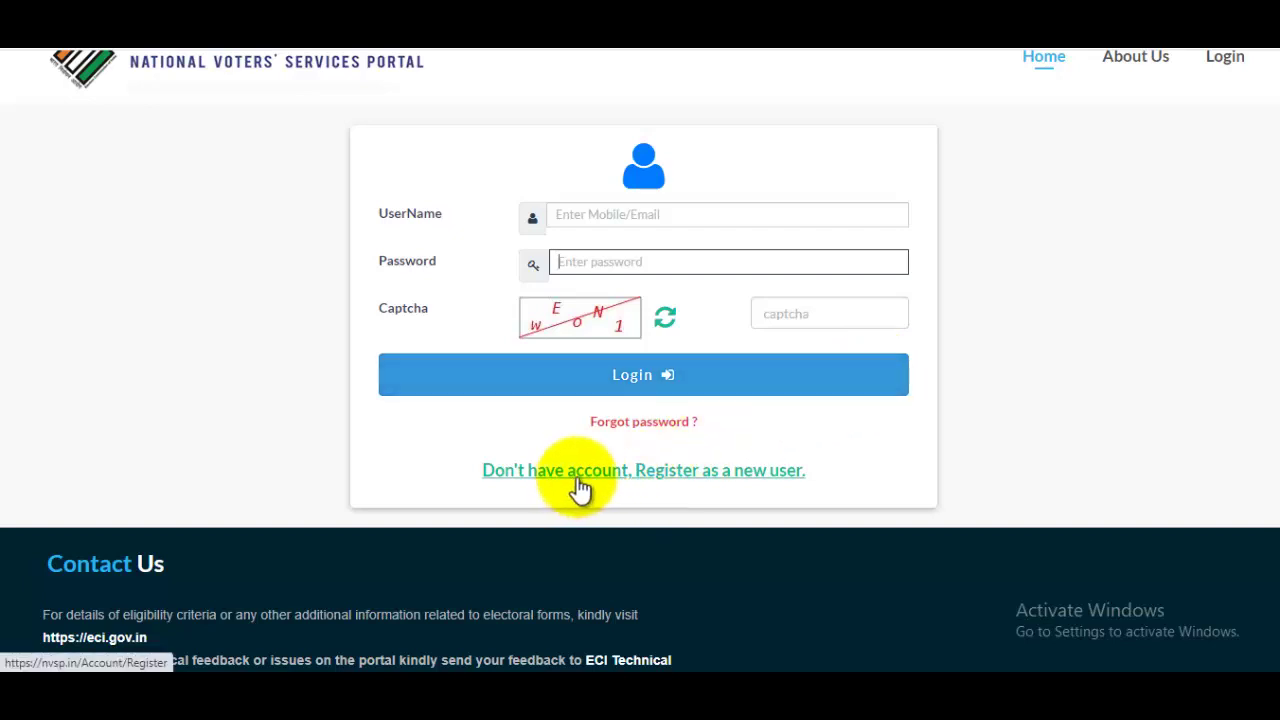
Open the new-user registration form at 110% zoom and select the Mobile No and Captcha fields.
click(652, 482)
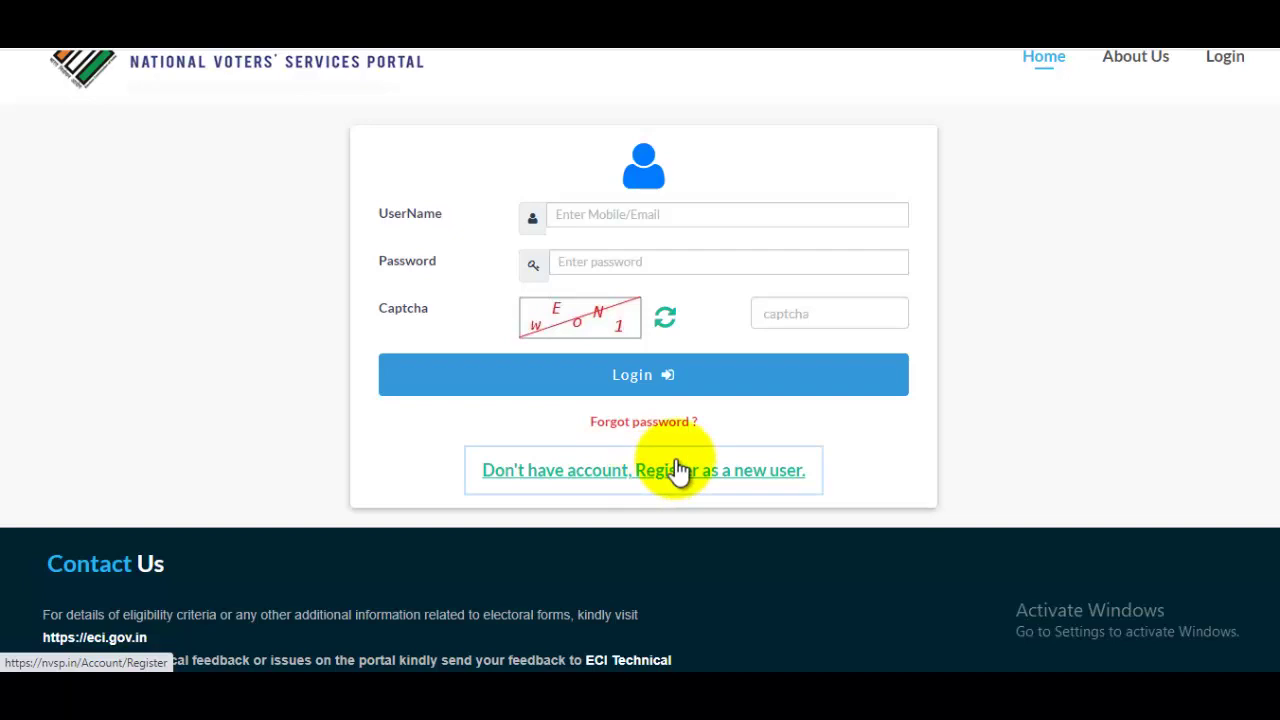
scroll(1272, 218, down, 3)
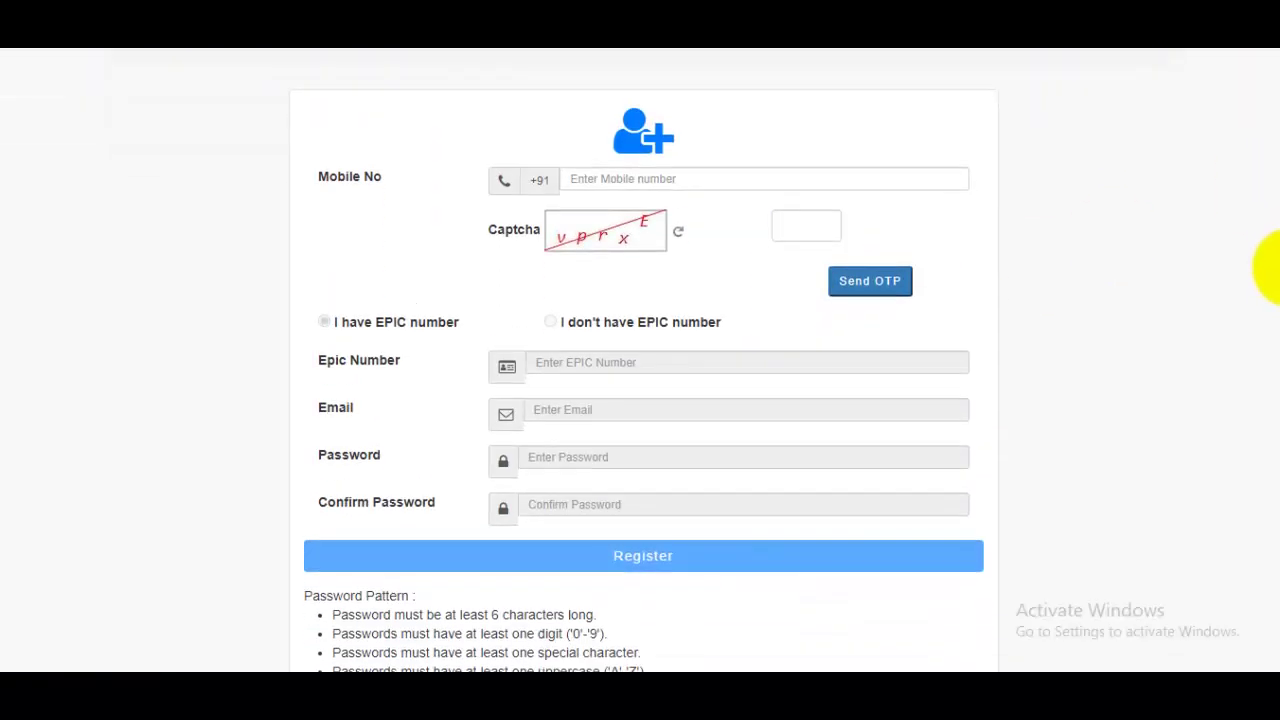
key(ctrl+plus)
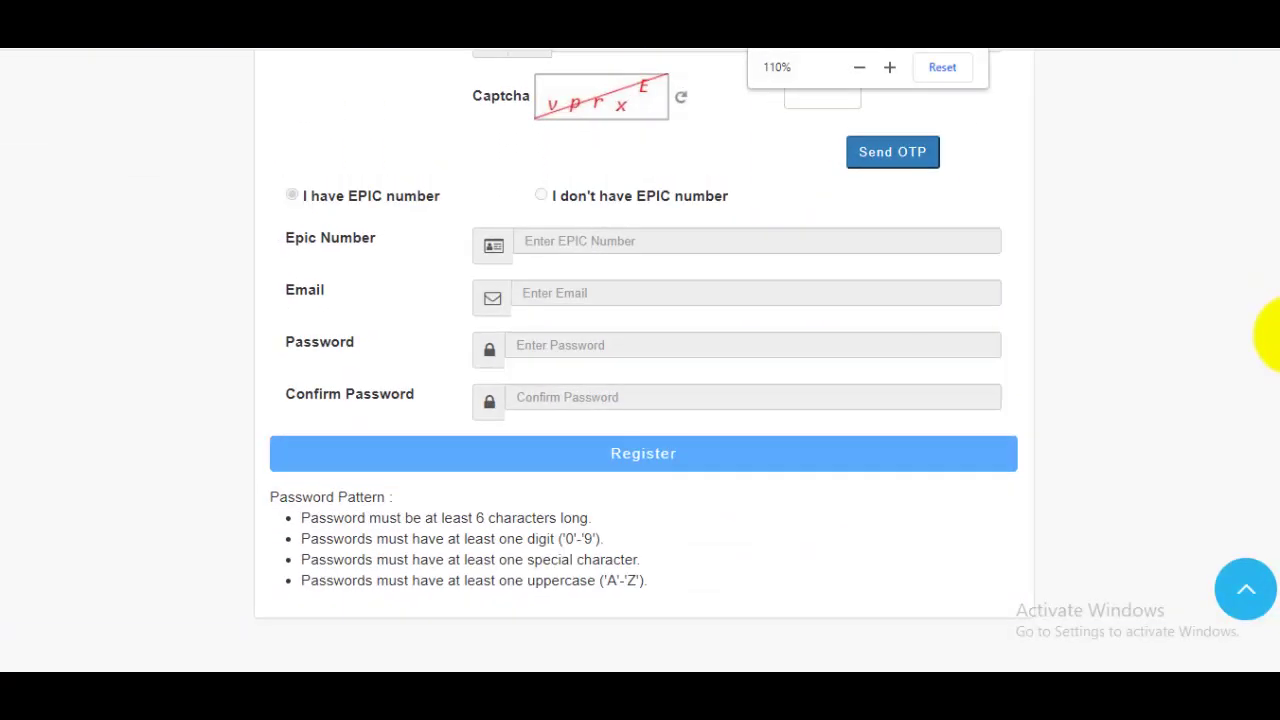
scroll(1258, 300, up, 3)
click(697, 291)
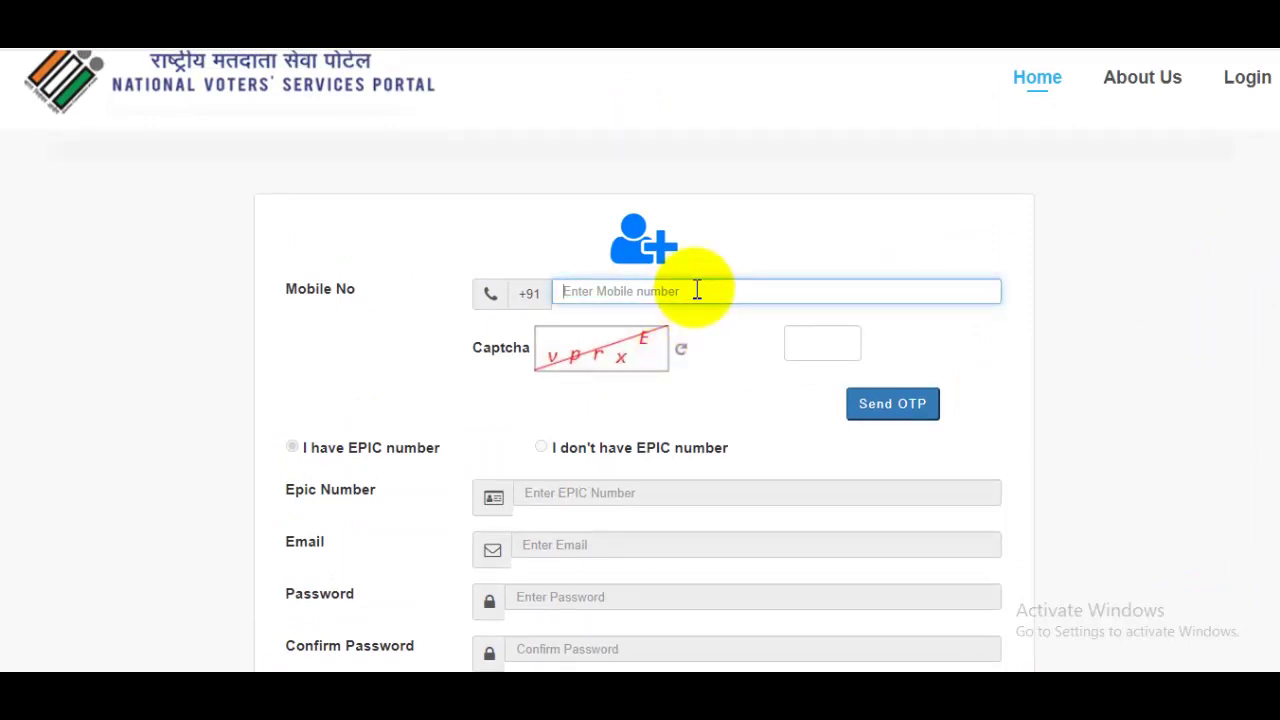
scroll(1266, 243, down, 1)
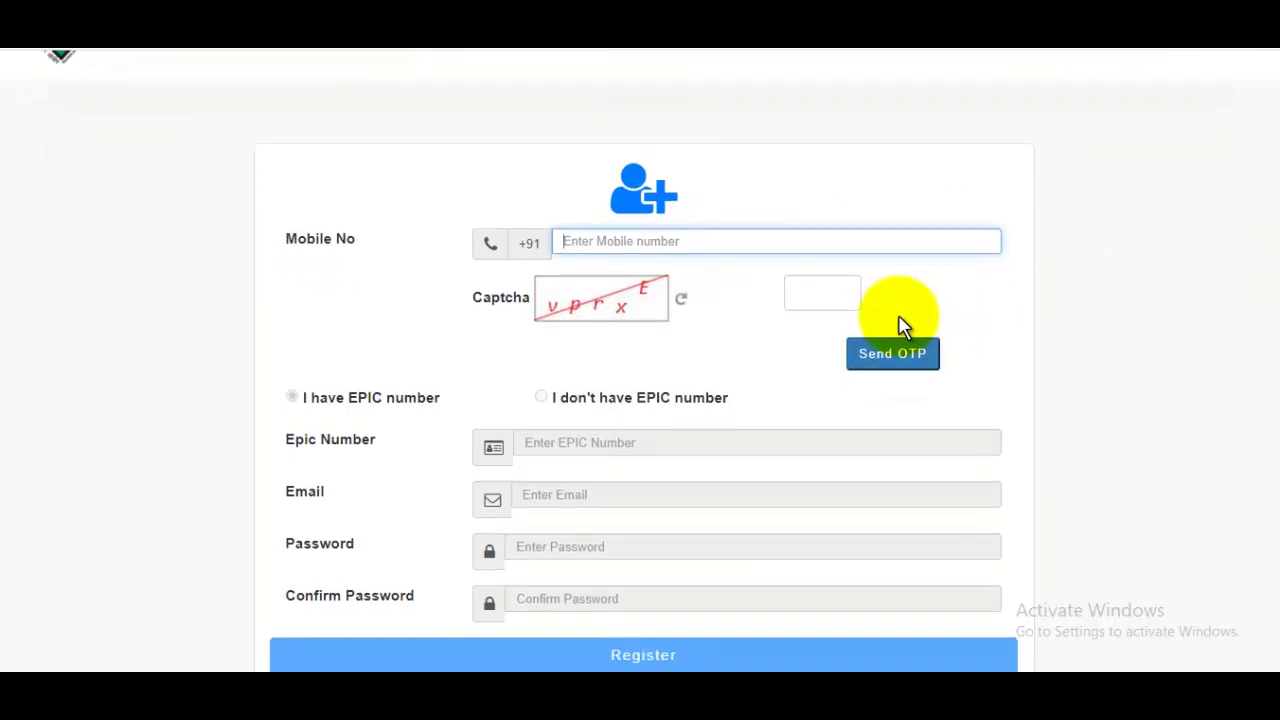
click(829, 298)
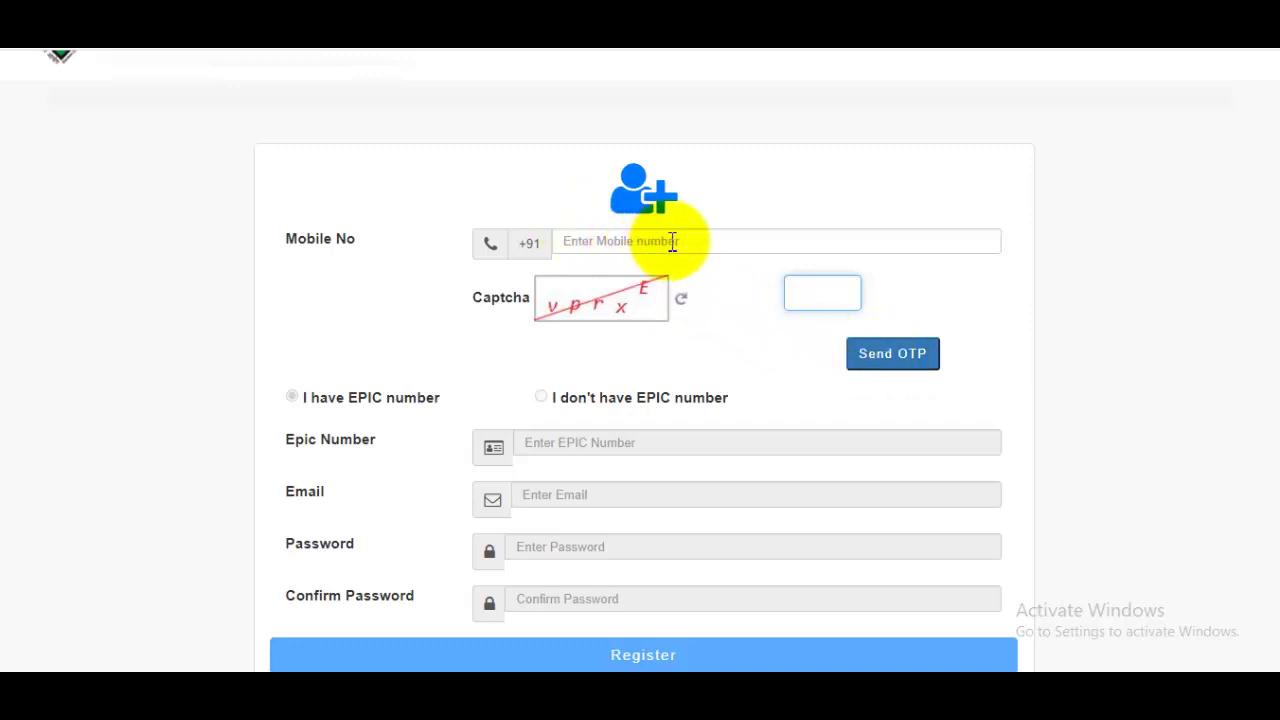
Try the registration form's e-mail field, then switch to the character-counter page.
scroll(1270, 290, down, 1)
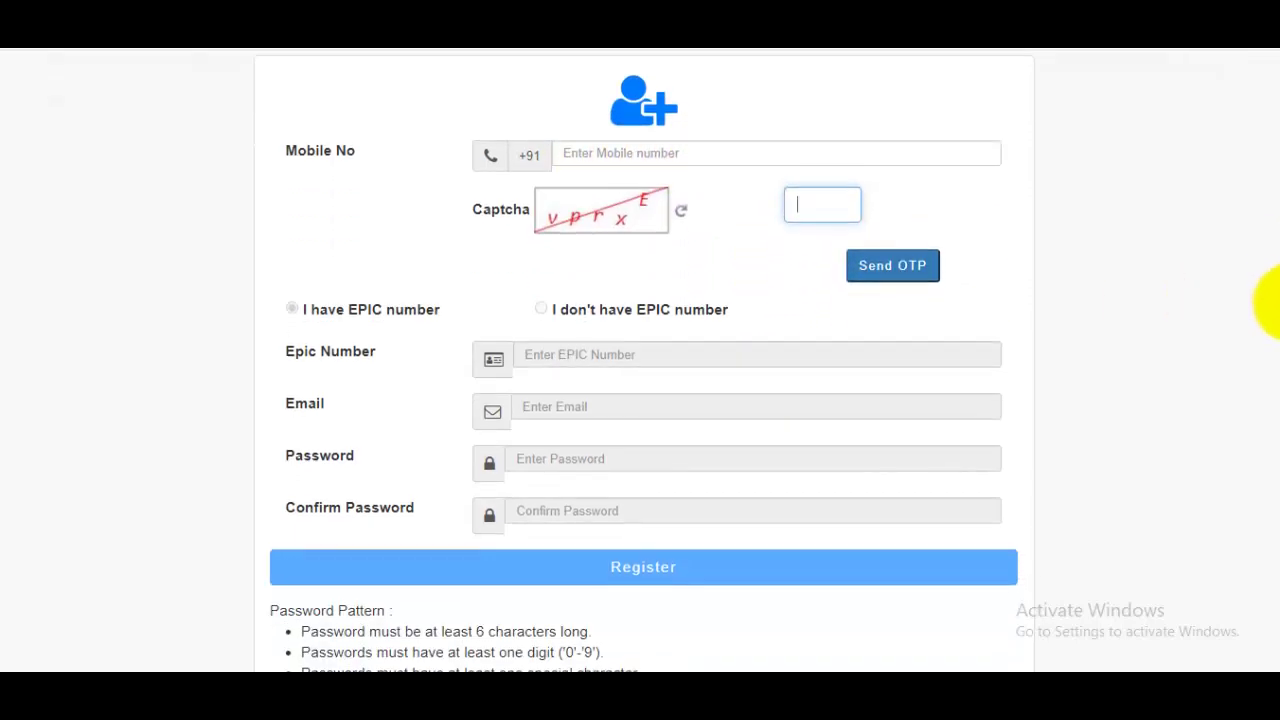
scroll(1262, 340, down, 1)
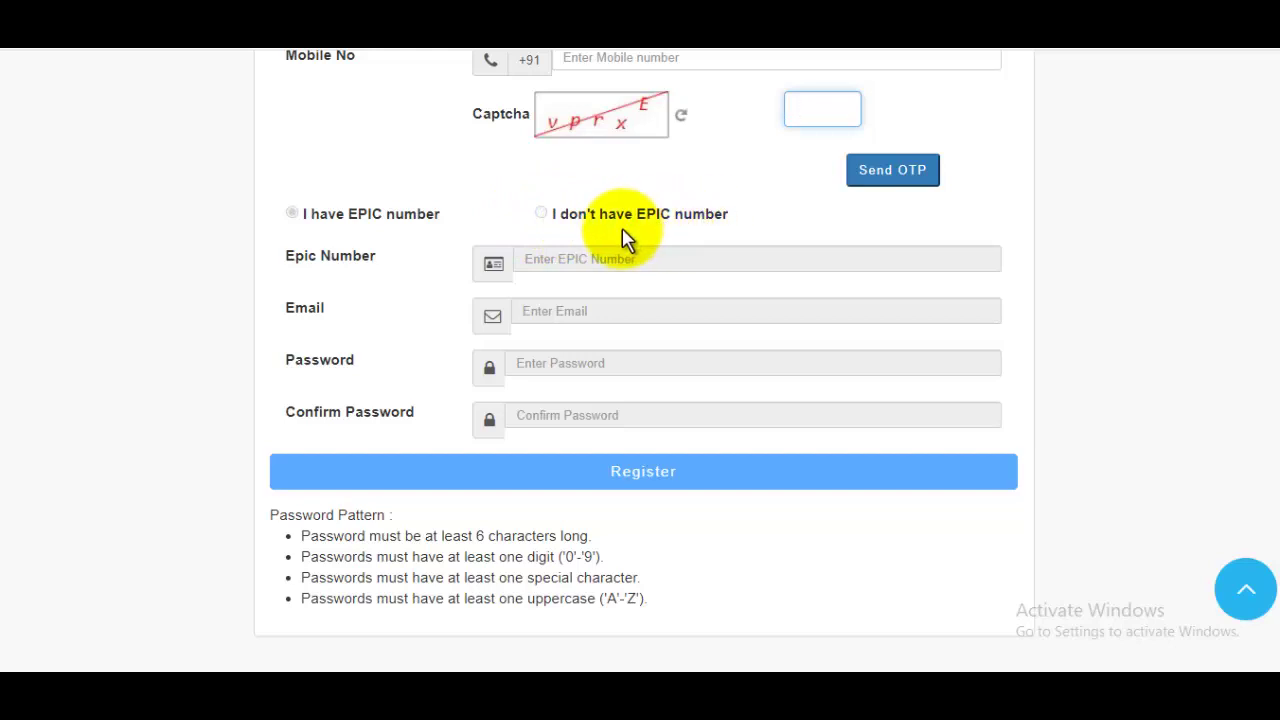
click(569, 311)
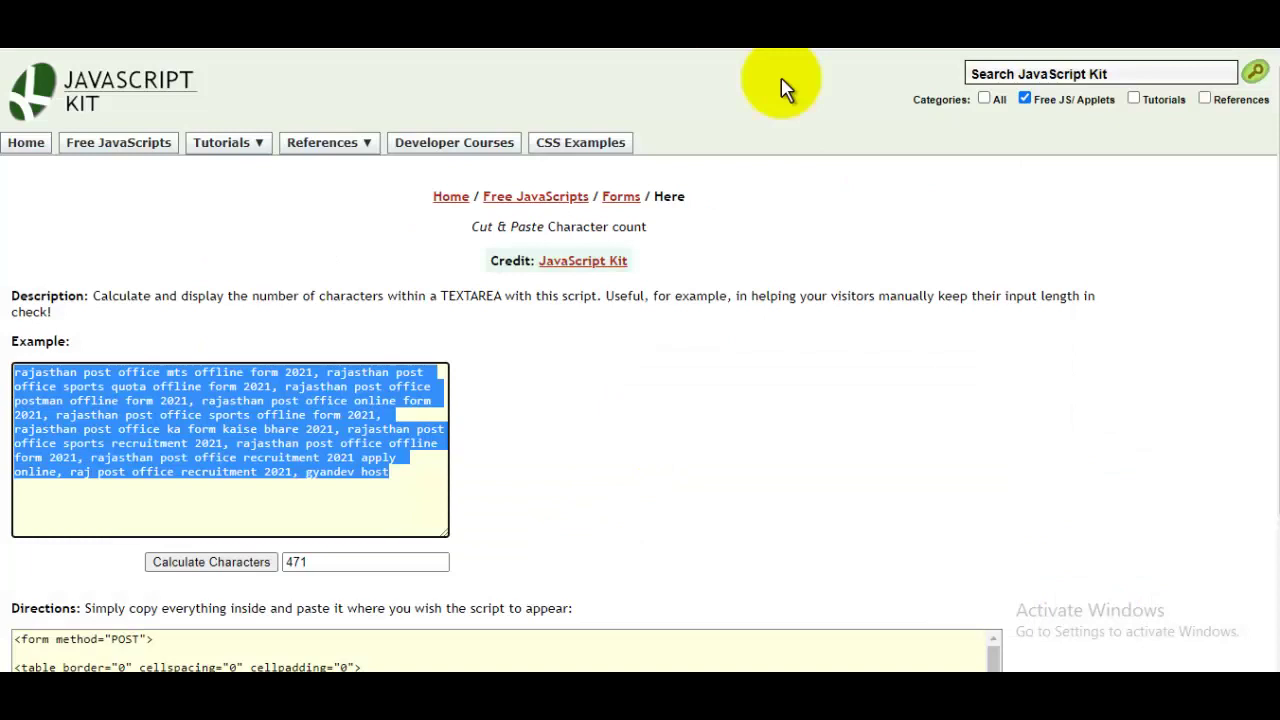
click(312, 408)
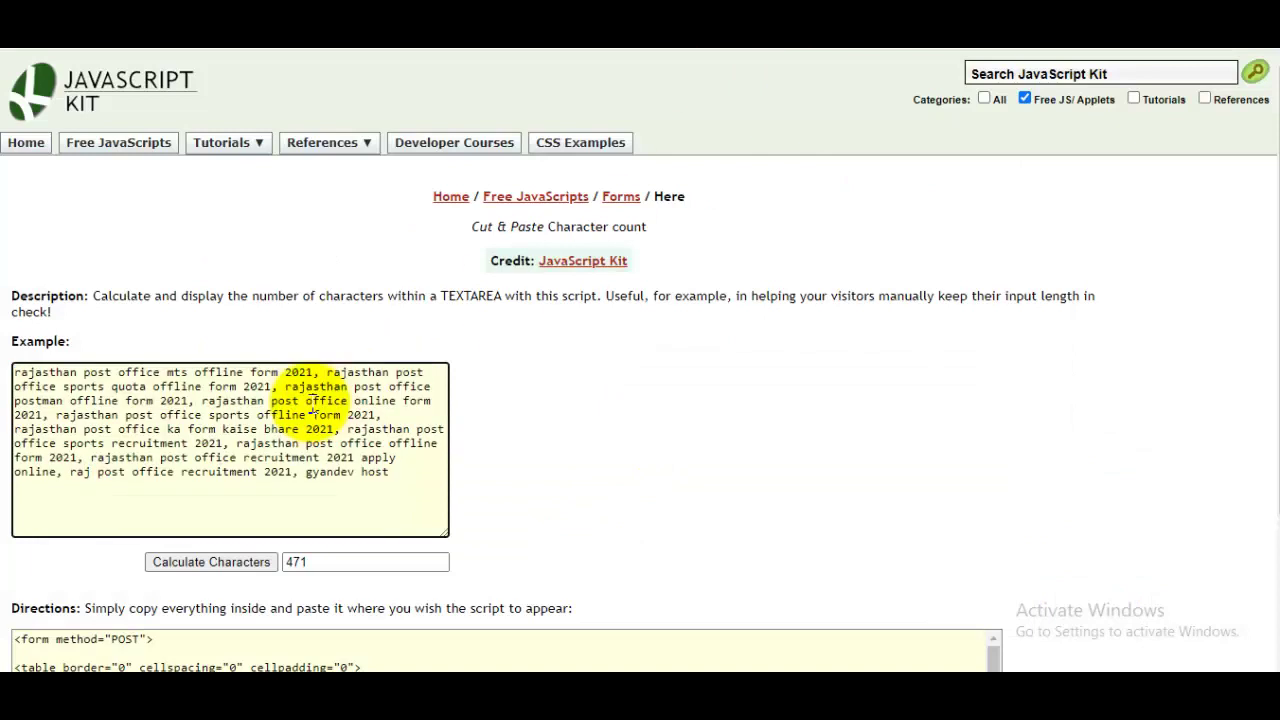
Replace the counter's 471-character sample text with a sample password, then return to the nvsp.in form.
key(ctrl+a)
key(BackSpace)
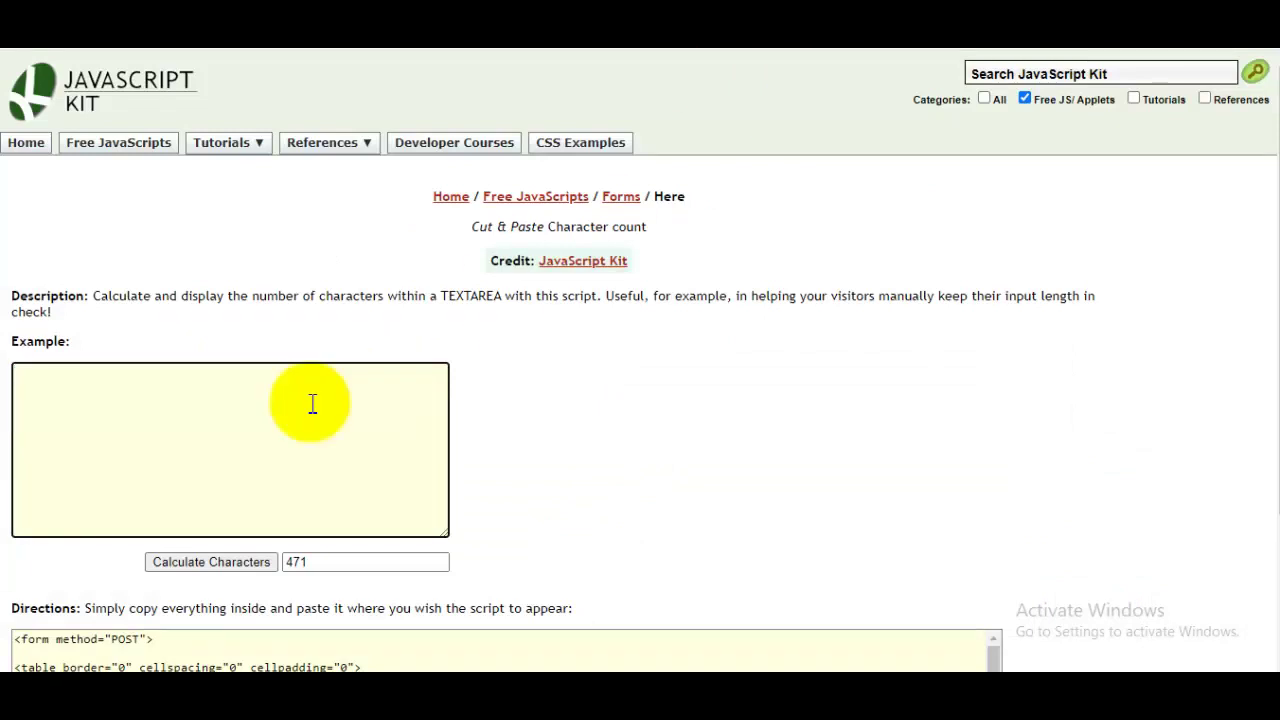
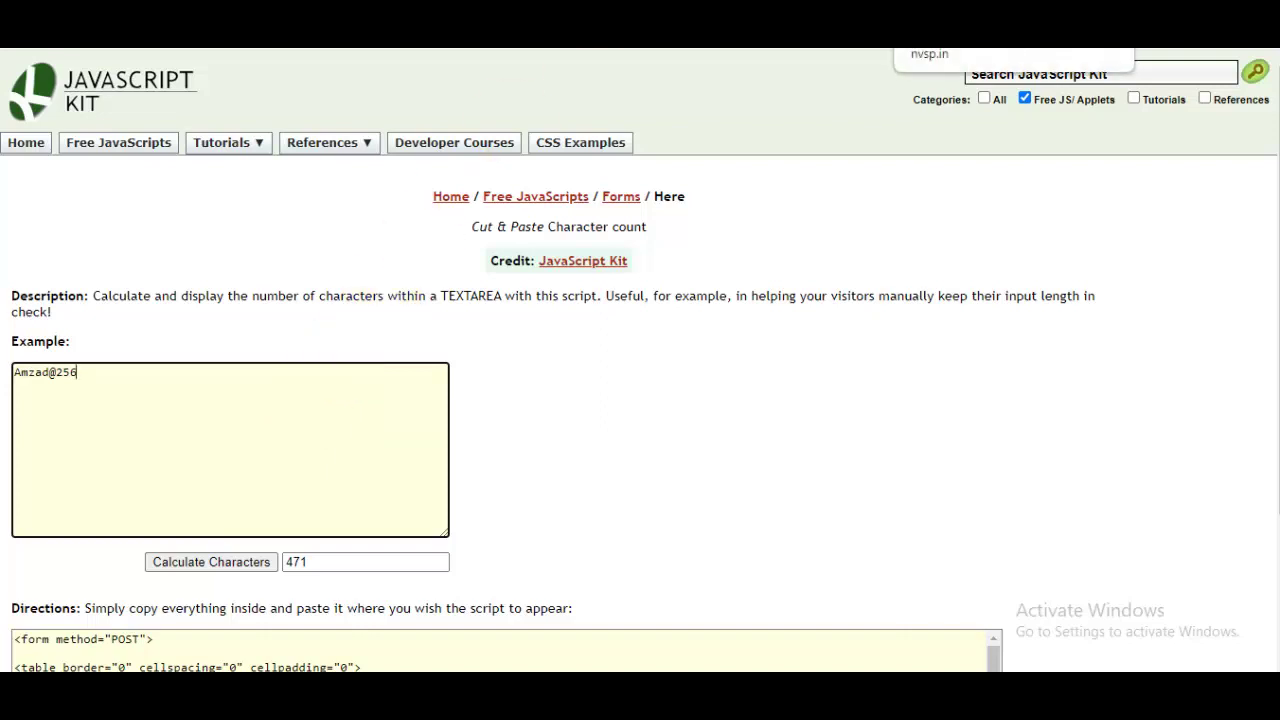
click(928, 49)
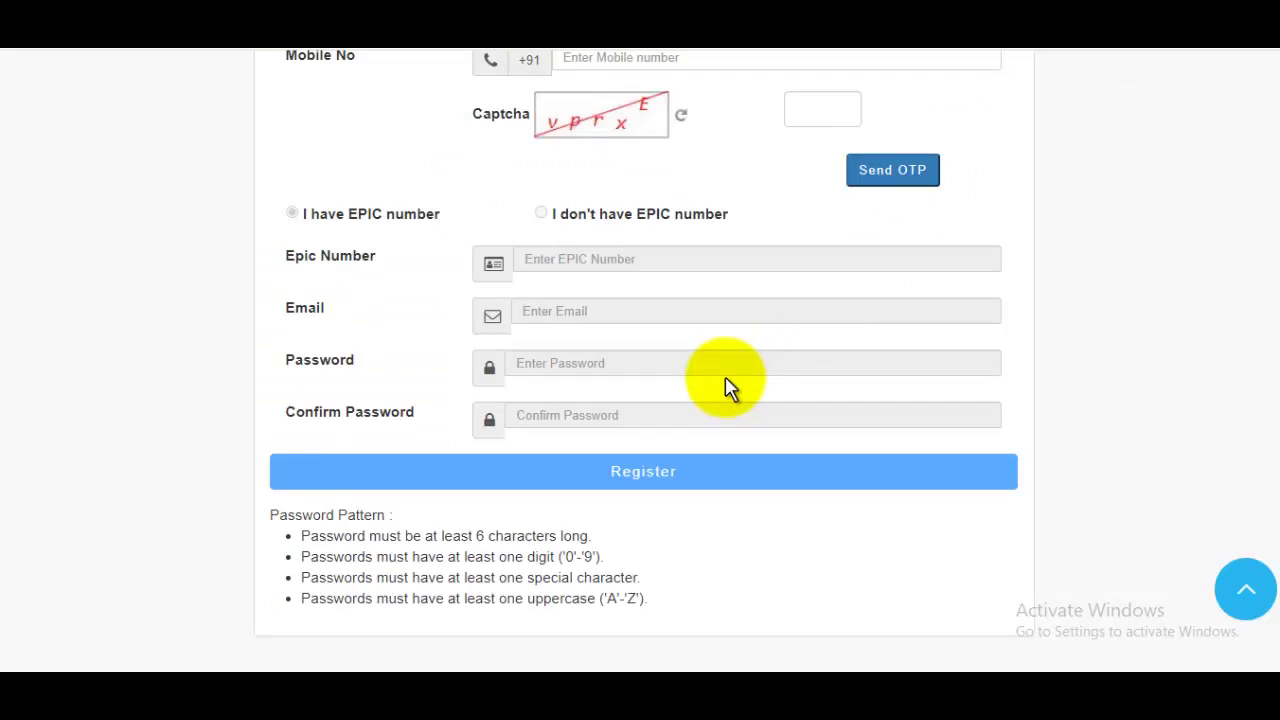
Return to the login page from the header and select the UserName, Password and Captcha fields.
scroll(728, 388, up, 3)
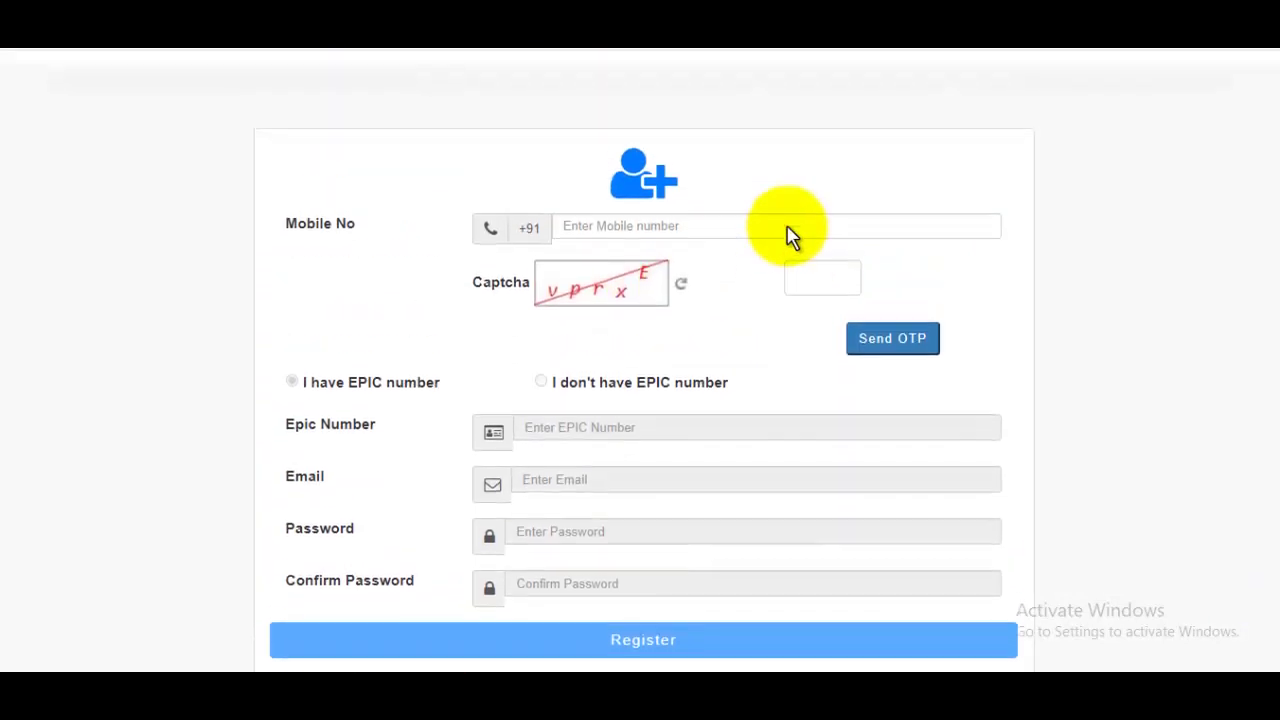
scroll(792, 235, down, 5)
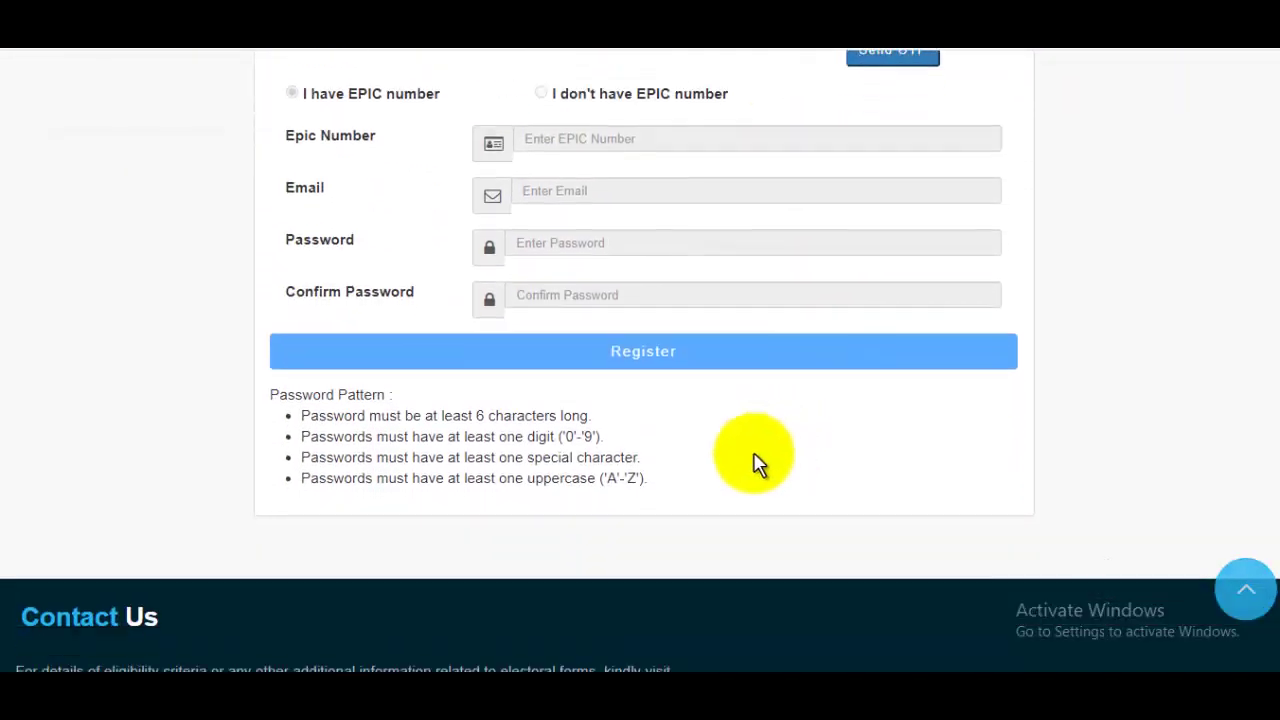
scroll(757, 350, up, 5)
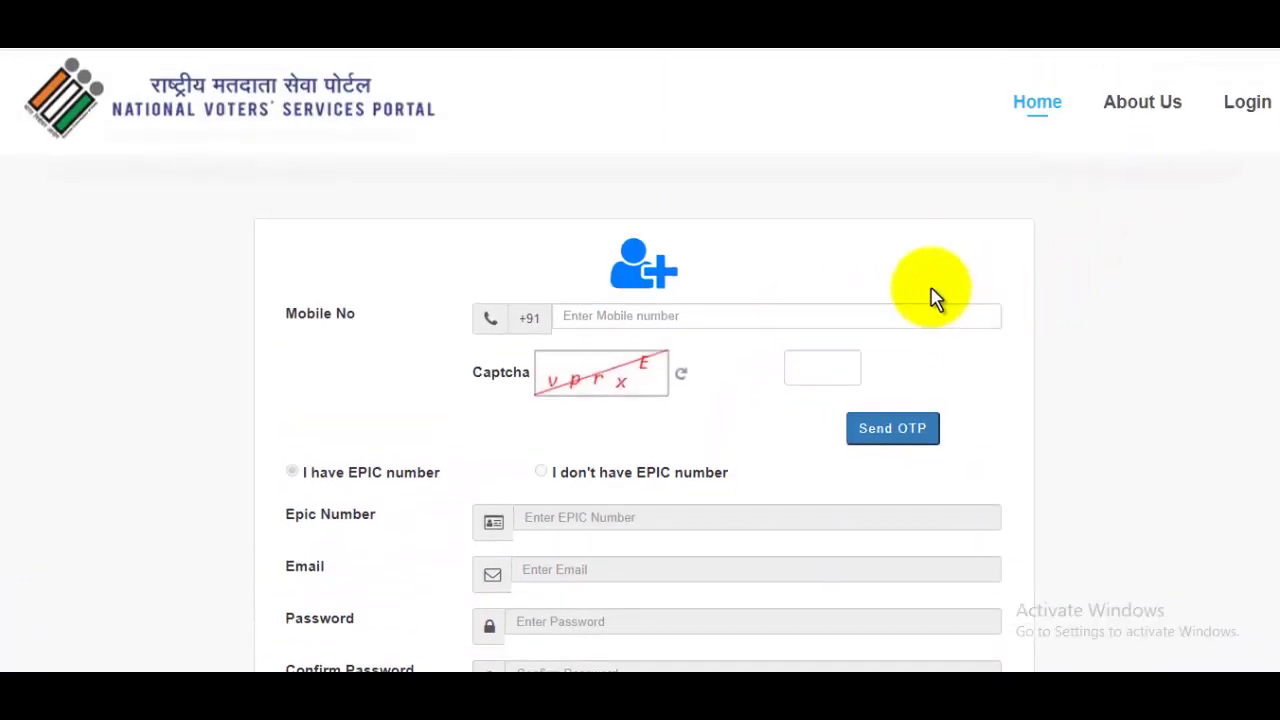
click(1247, 104)
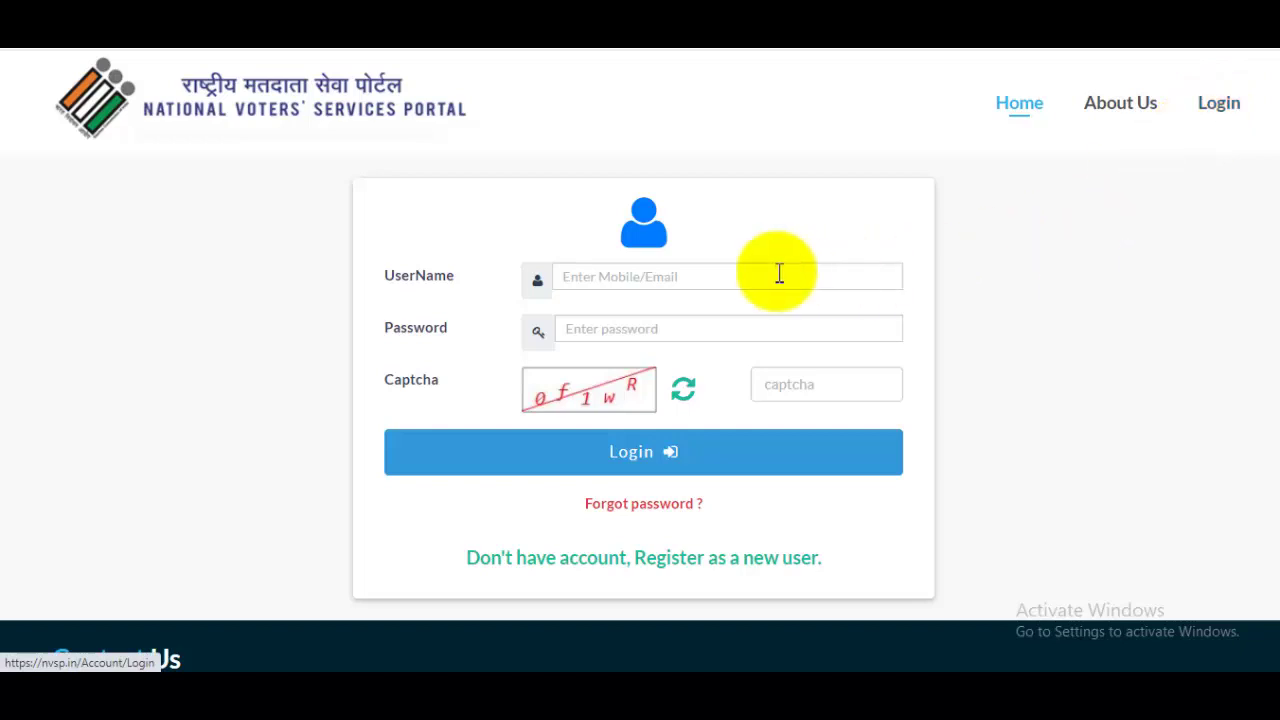
click(688, 287)
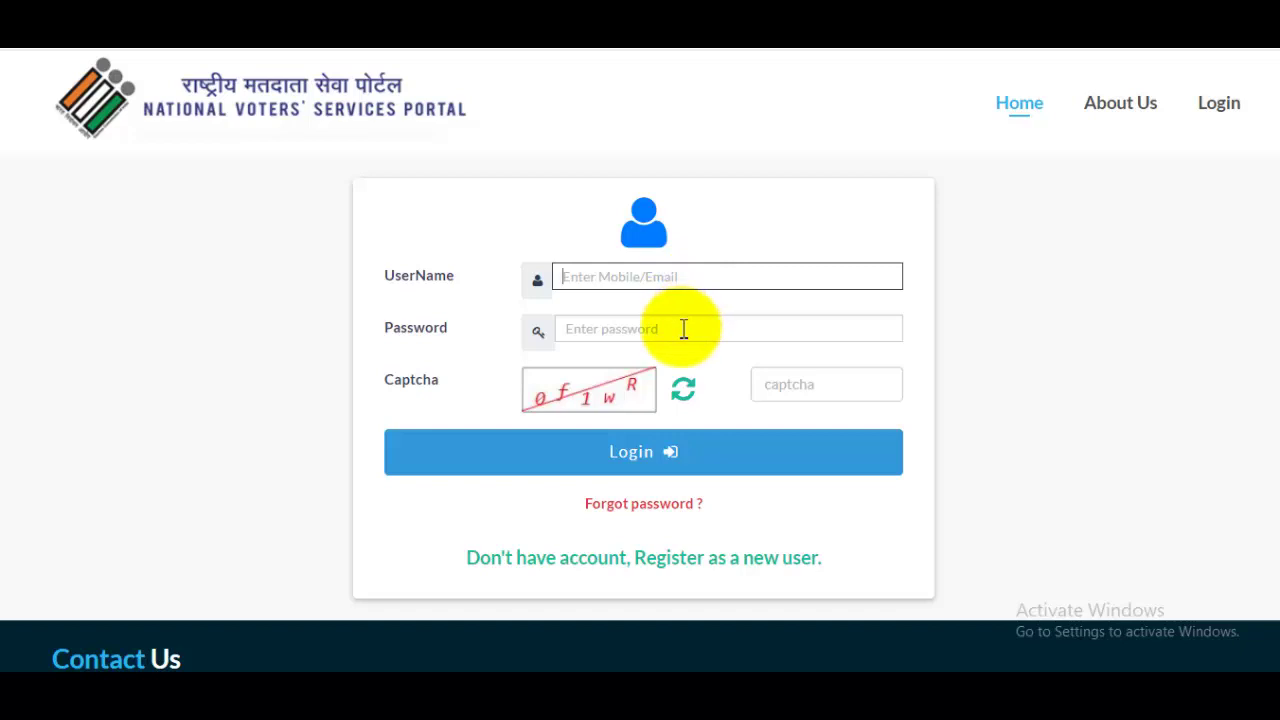
click(684, 329)
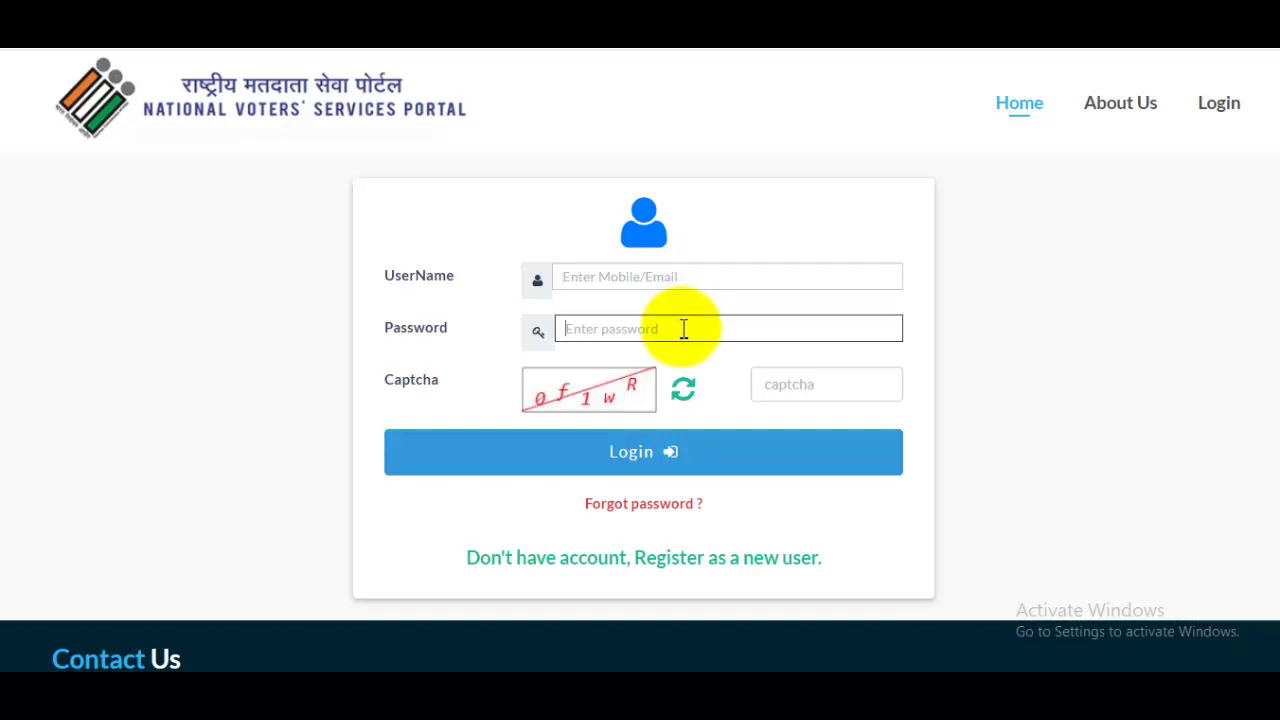
click(832, 385)
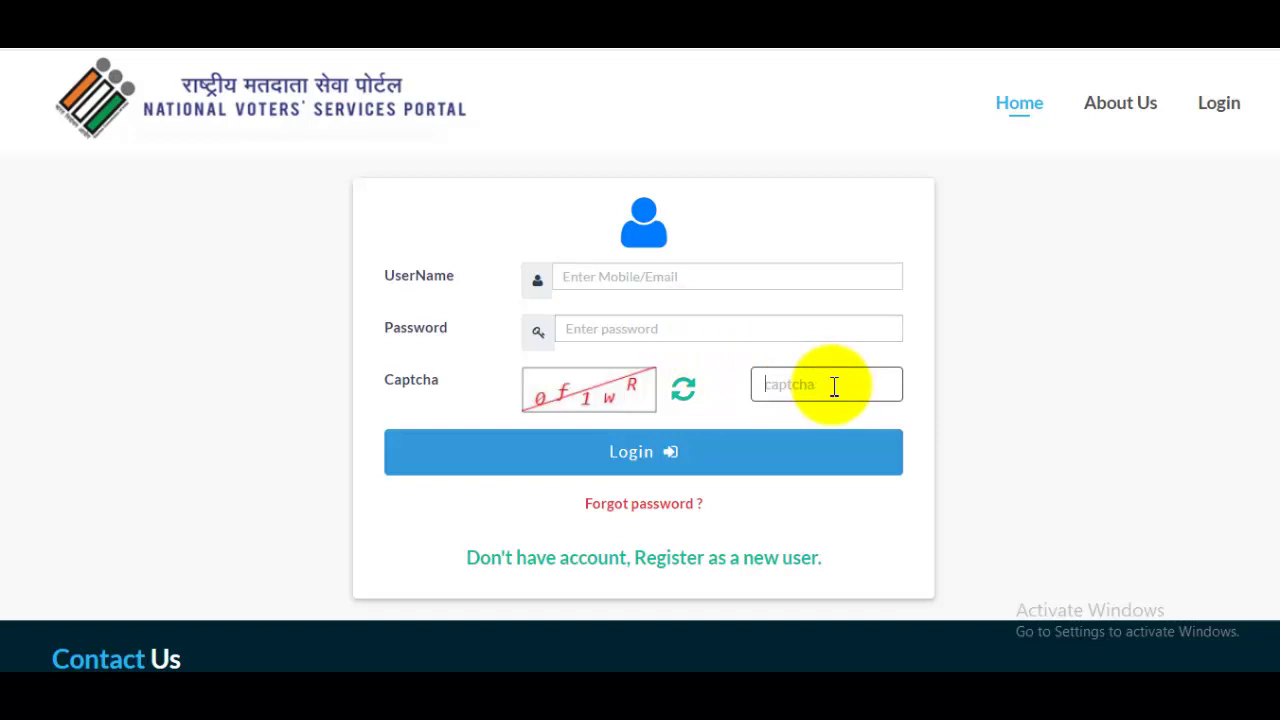
Log in to the portal and open the user account menu.
click(693, 462)
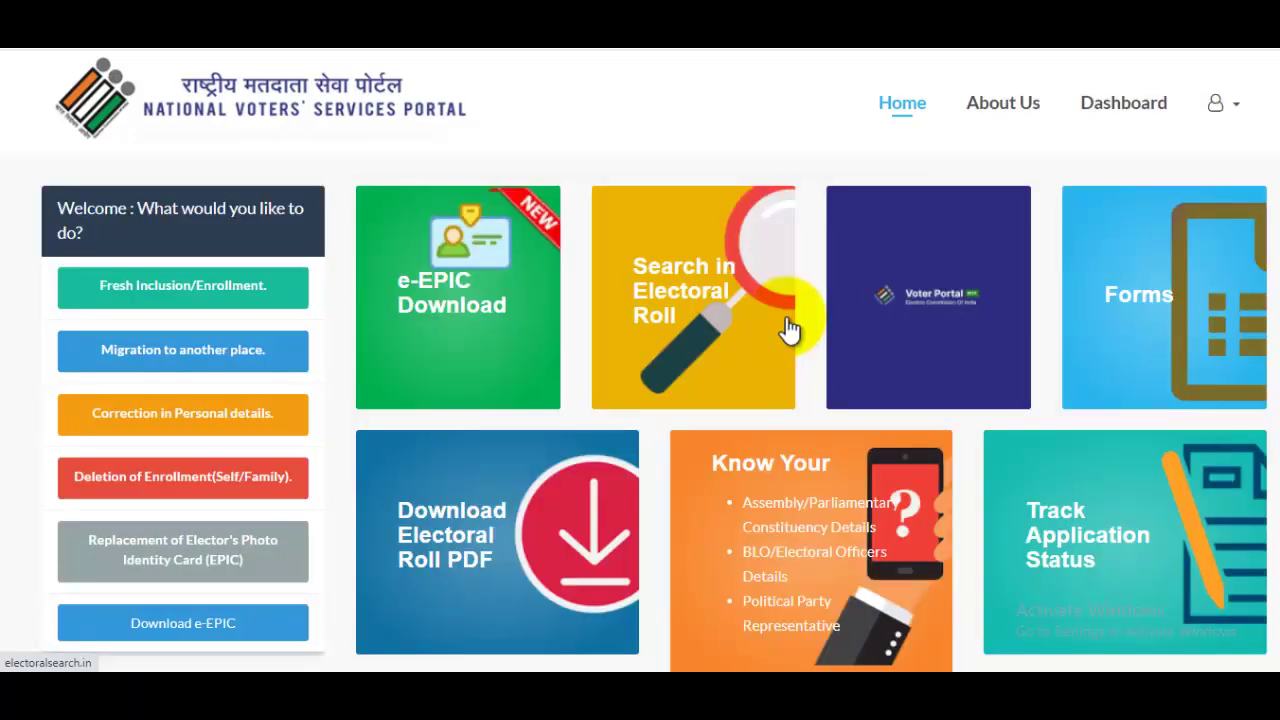
click(1212, 108)
click(1222, 122)
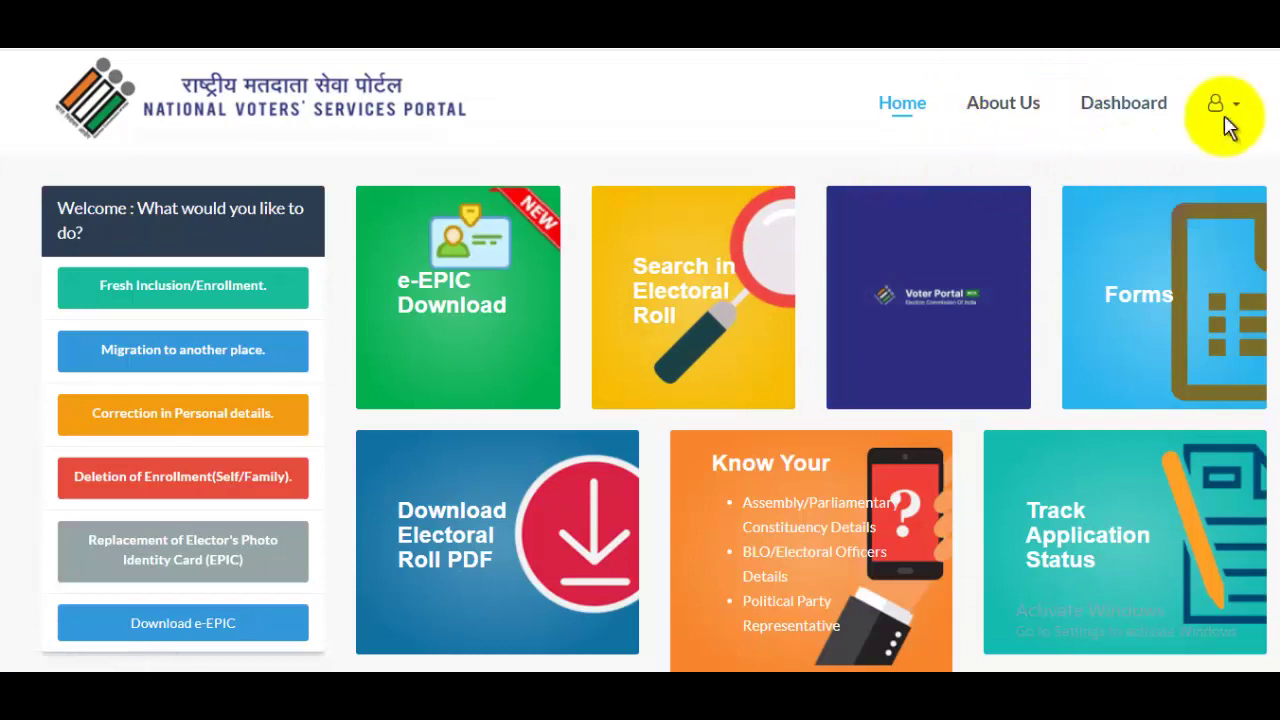
click(1222, 112)
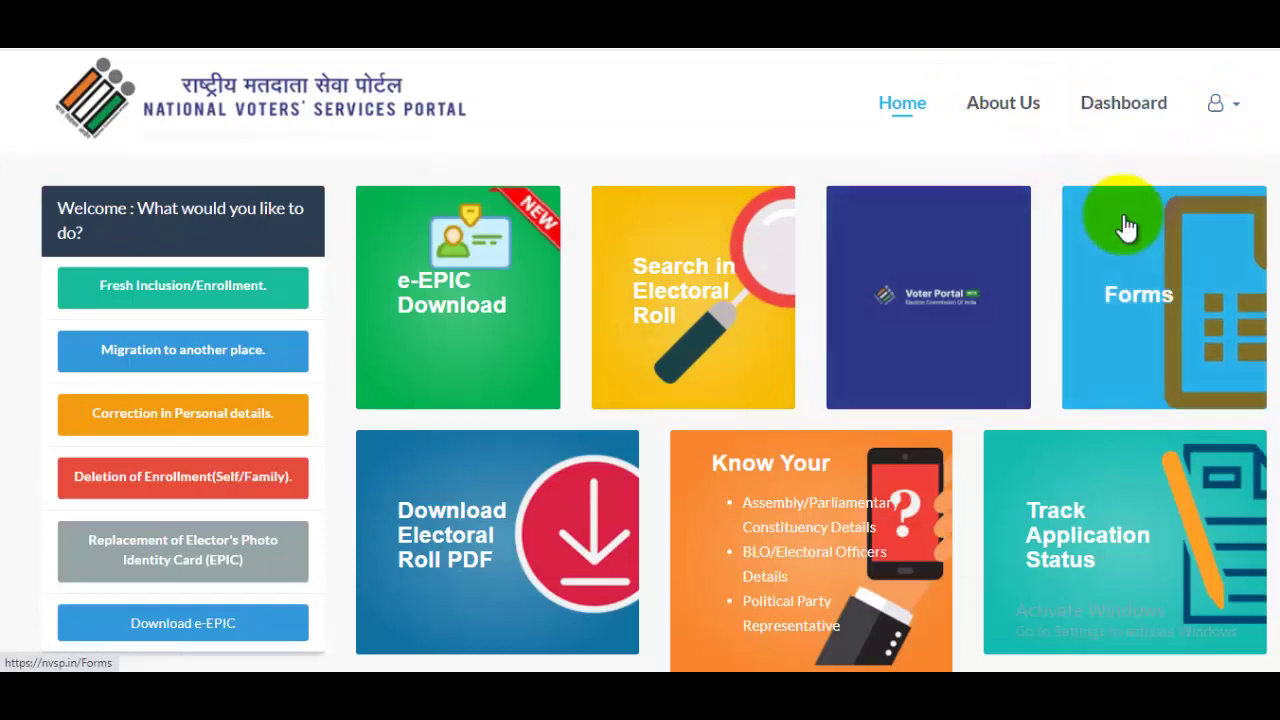
mouse_move(1212, 135)
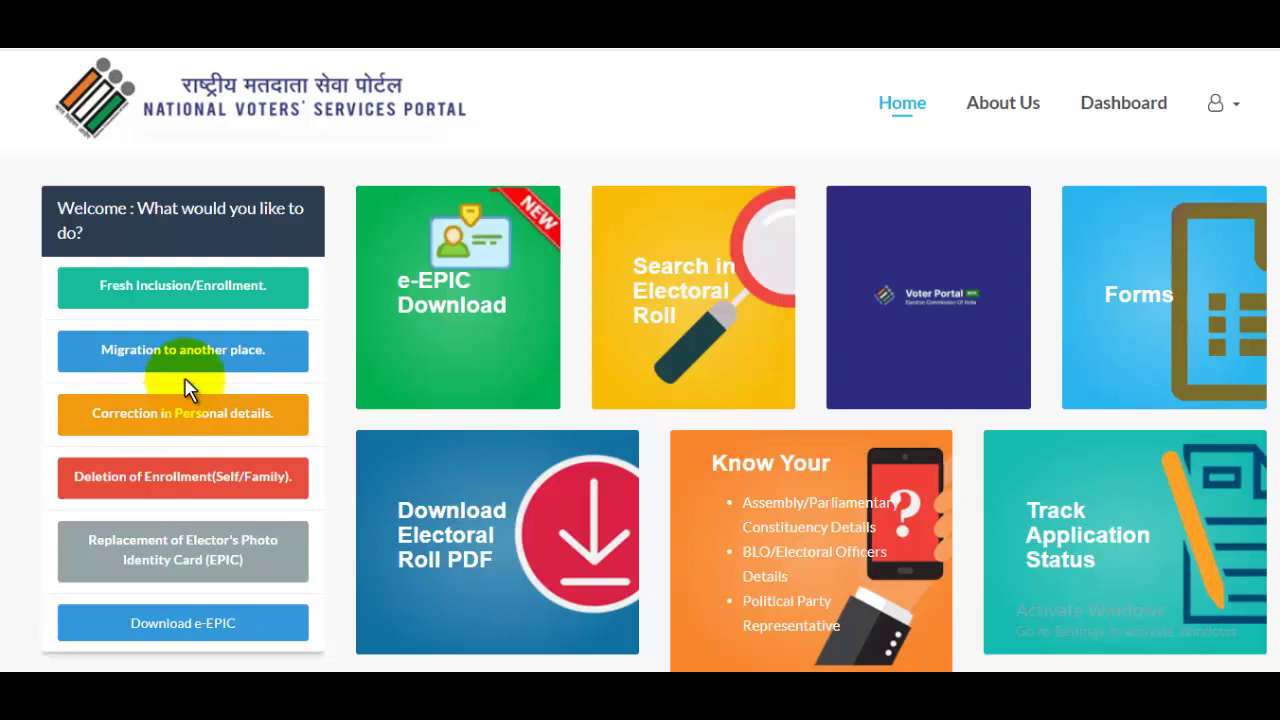
Start a Fresh Inclusion/Enrollment, ticking 'I reside in India' and choosing Uttar Pradesh as the state.
click(182, 295)
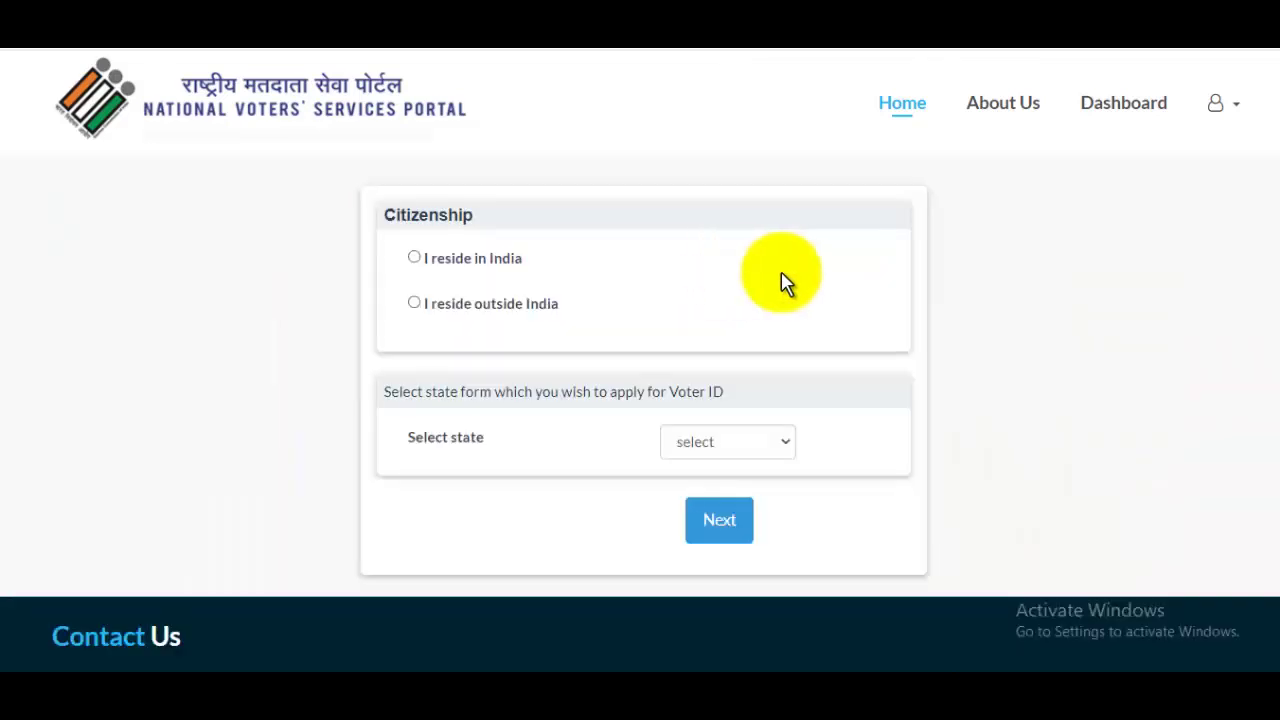
click(414, 260)
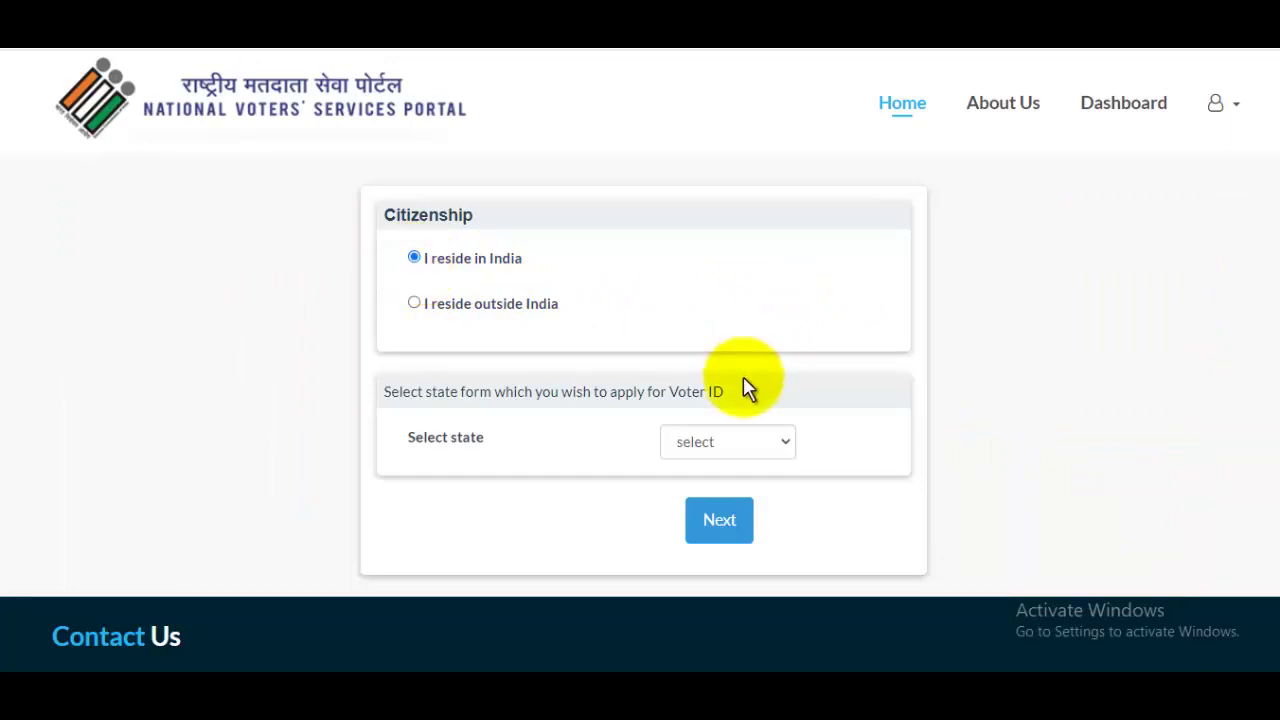
click(780, 456)
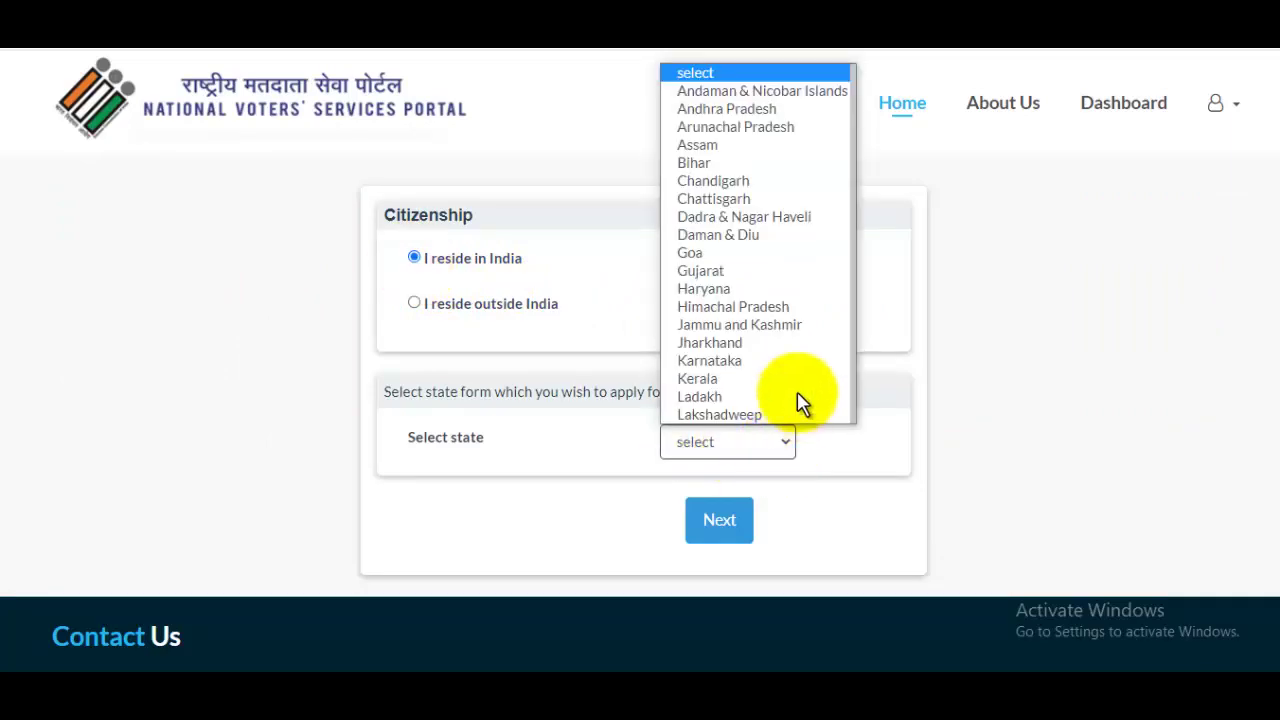
scroll(810, 255, down, 3)
scroll(790, 340, up, 3)
scroll(781, 370, down, 6)
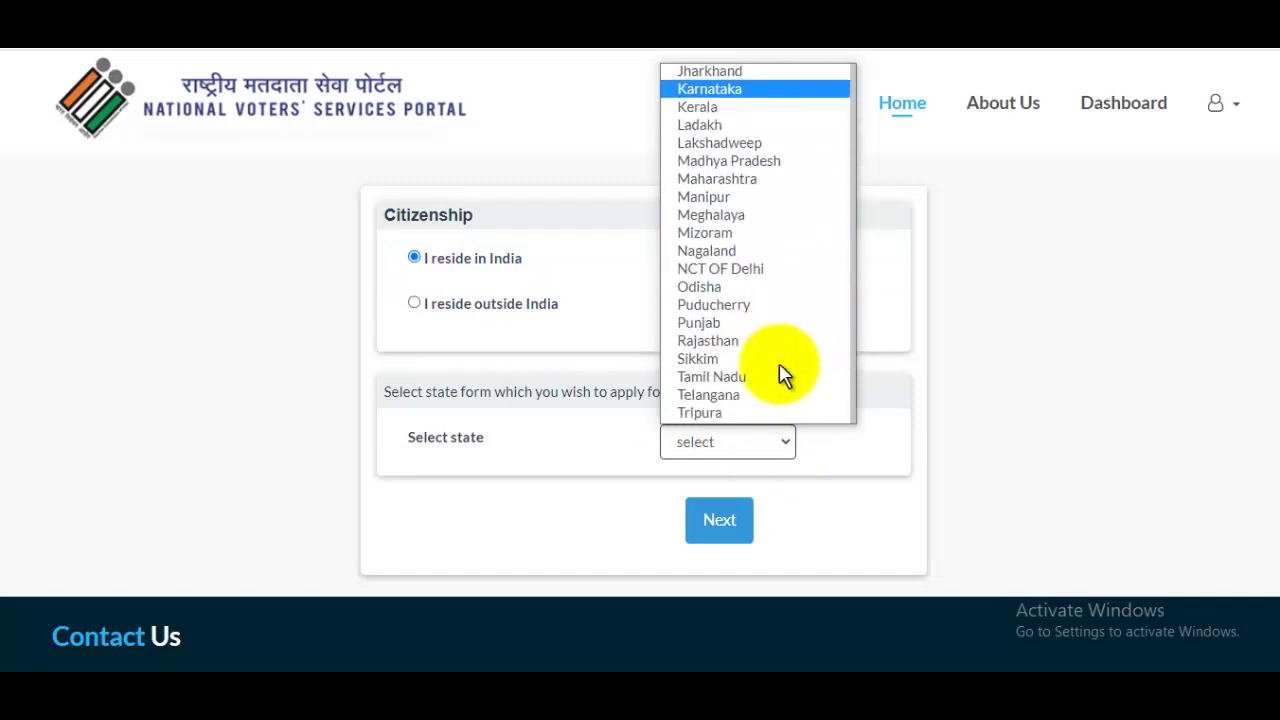
click(740, 380)
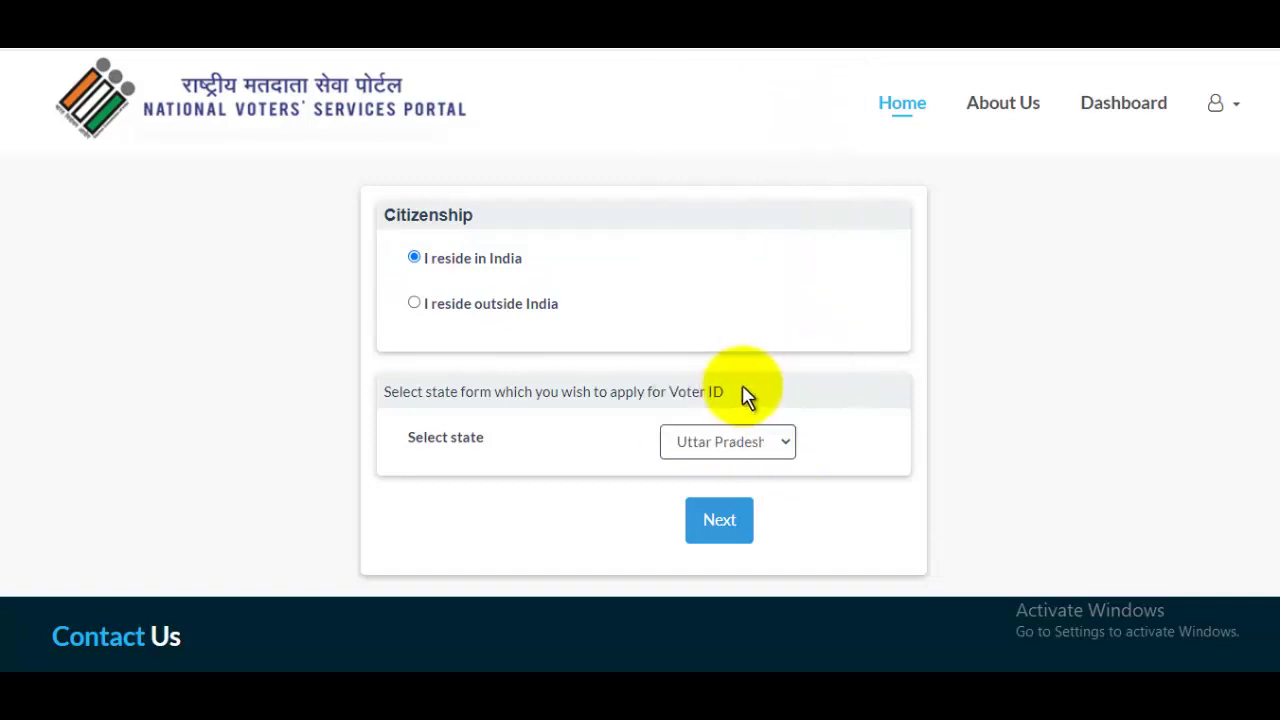
click(738, 533)
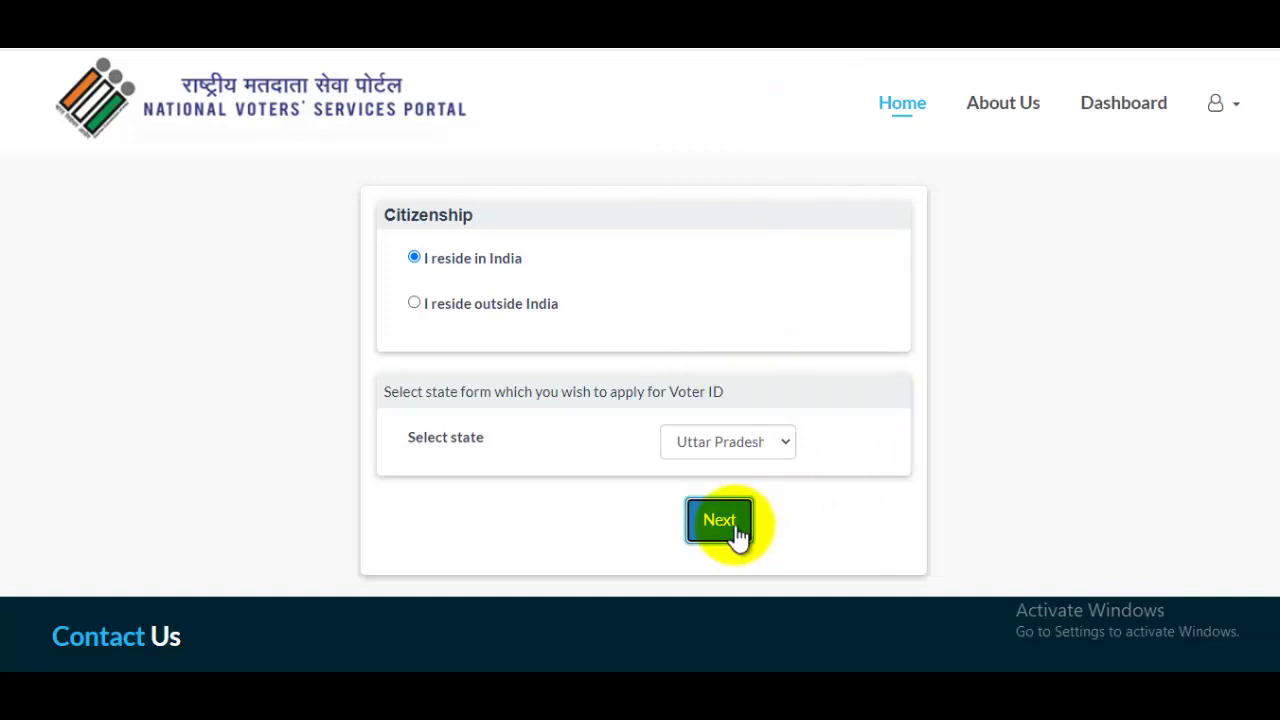
drag(1271, 243, 1266, 194)
Choose Saharanpur in the Assembly Constituency dropdown by filtering with 'sah'.
scroll(1071, 290, down, 2)
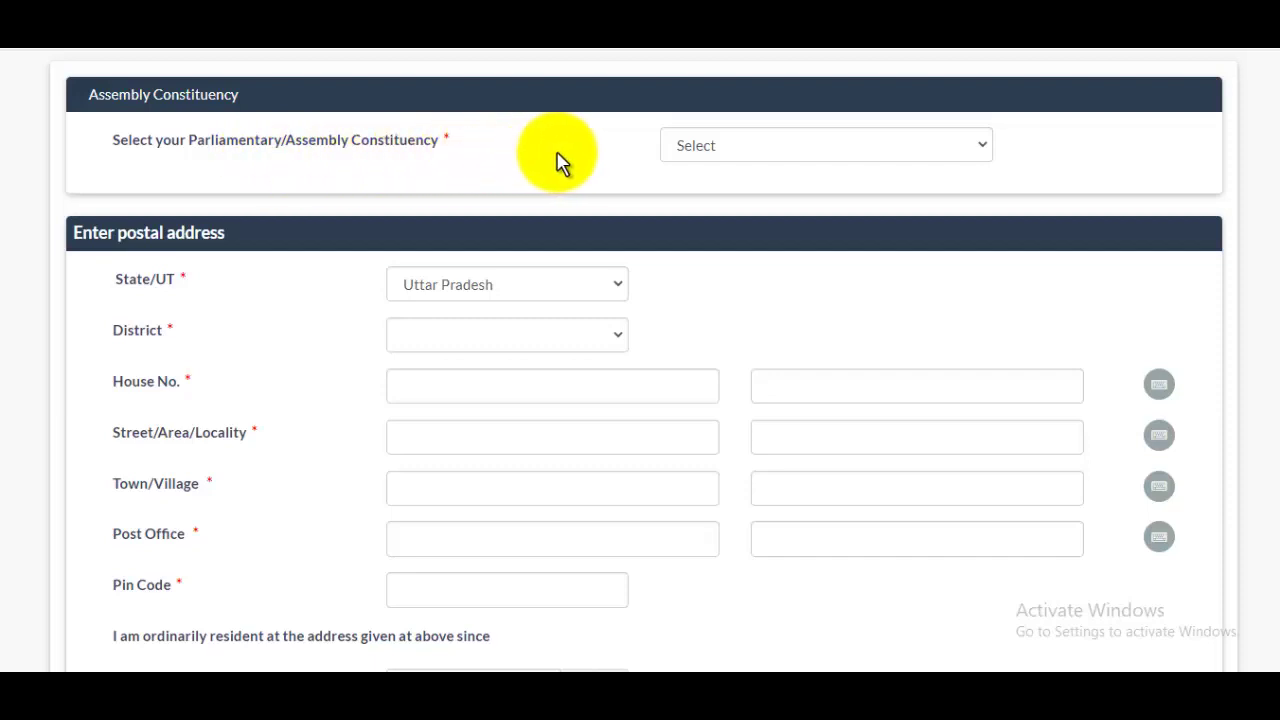
click(762, 156)
scroll(756, 433, down, 1)
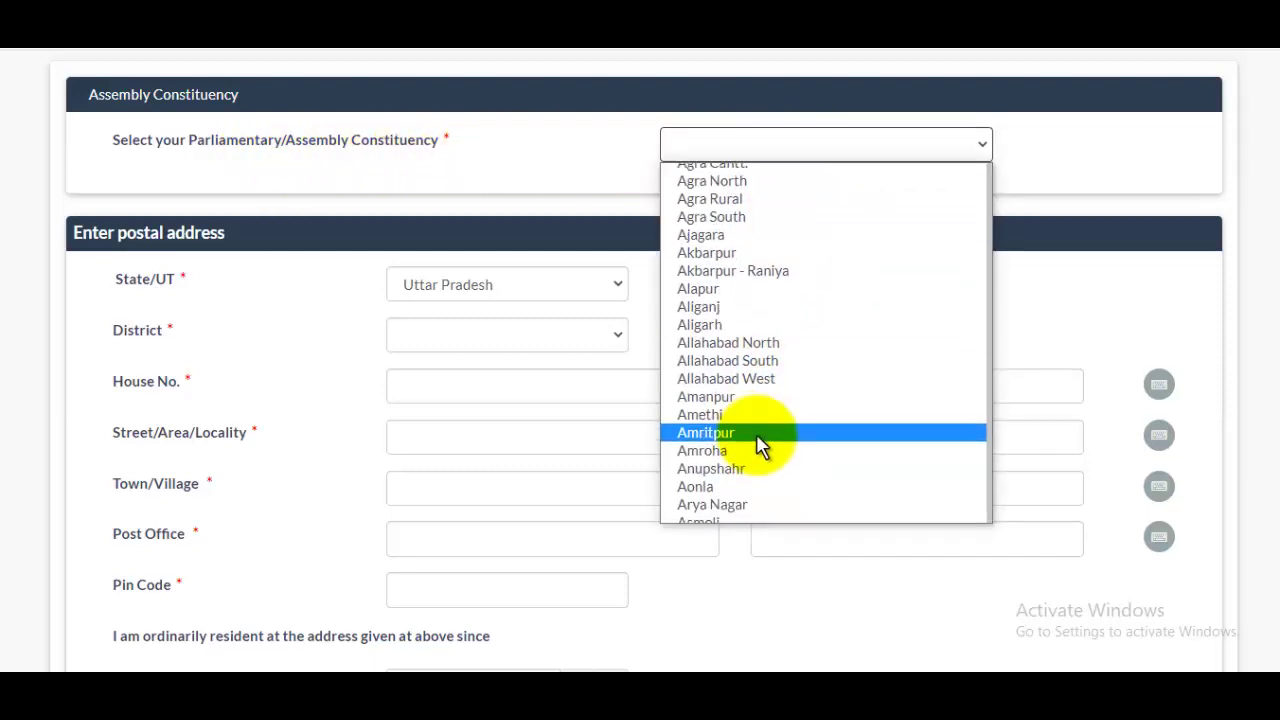
scroll(763, 409, up, 1)
scroll(766, 409, down, 2)
scroll(757, 326, up, 2)
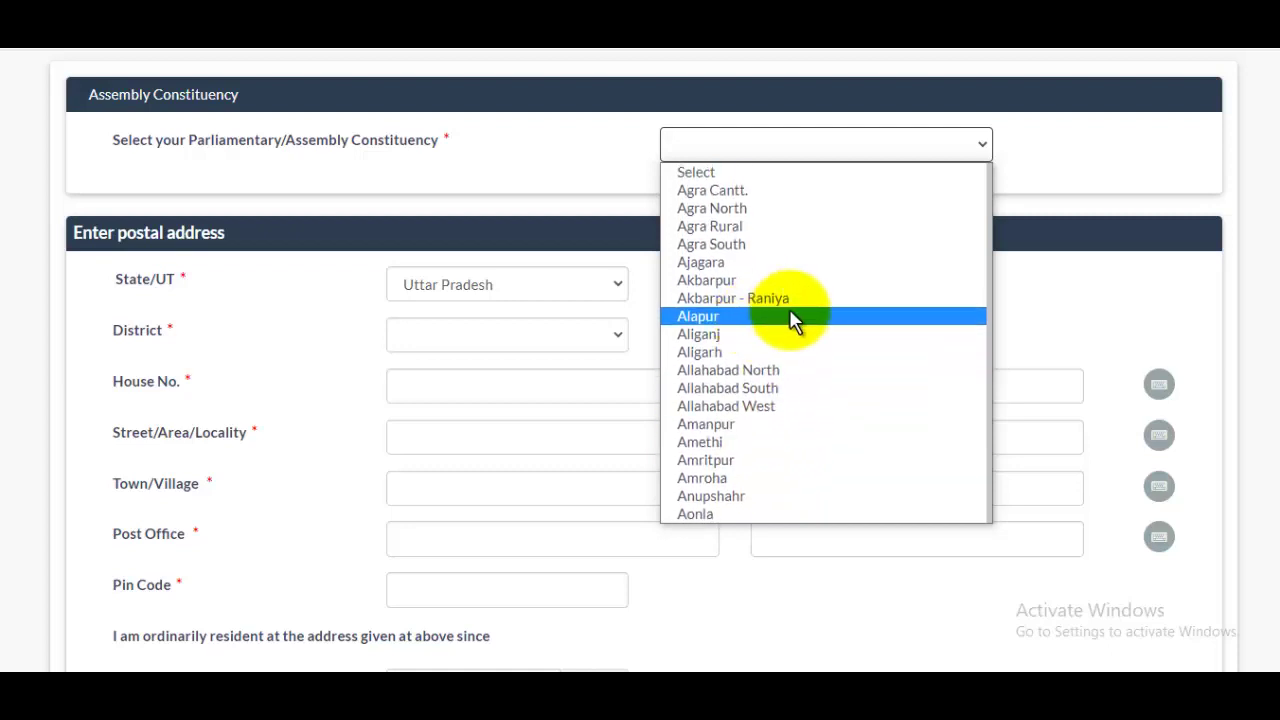
scroll(791, 325, down, 10)
scroll(795, 337, up, 5)
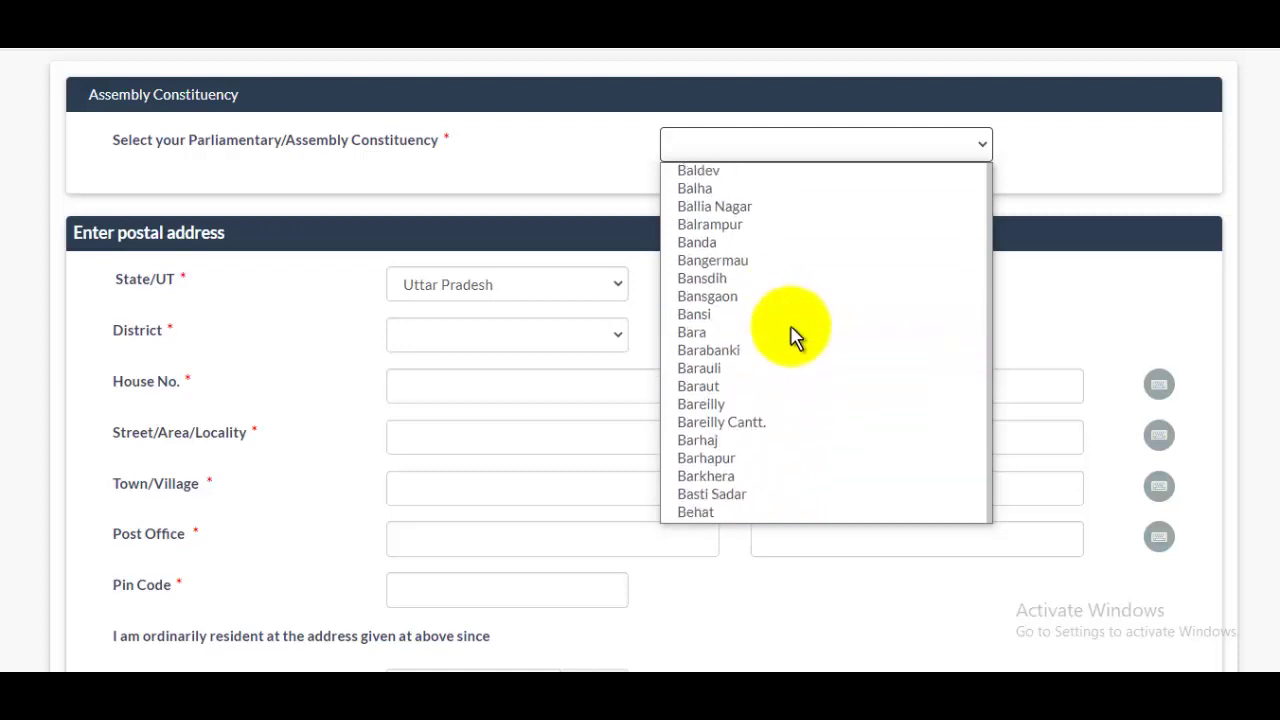
text(sah)
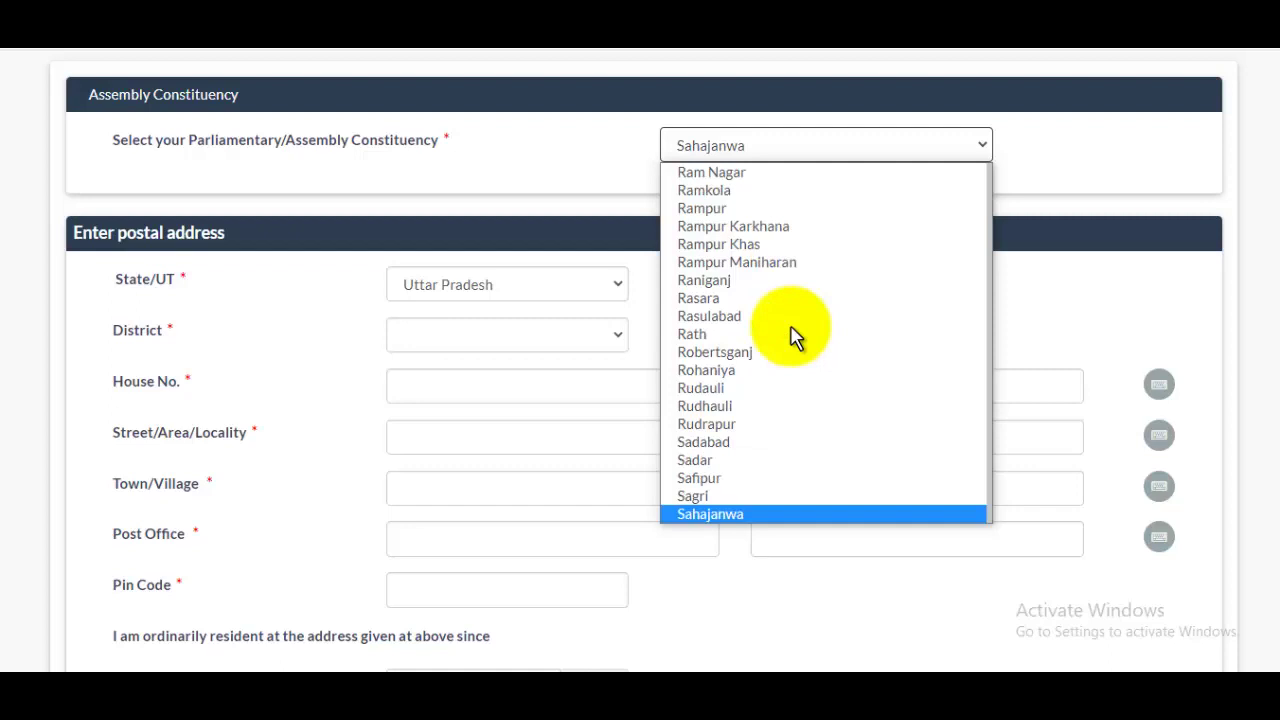
key(Down)
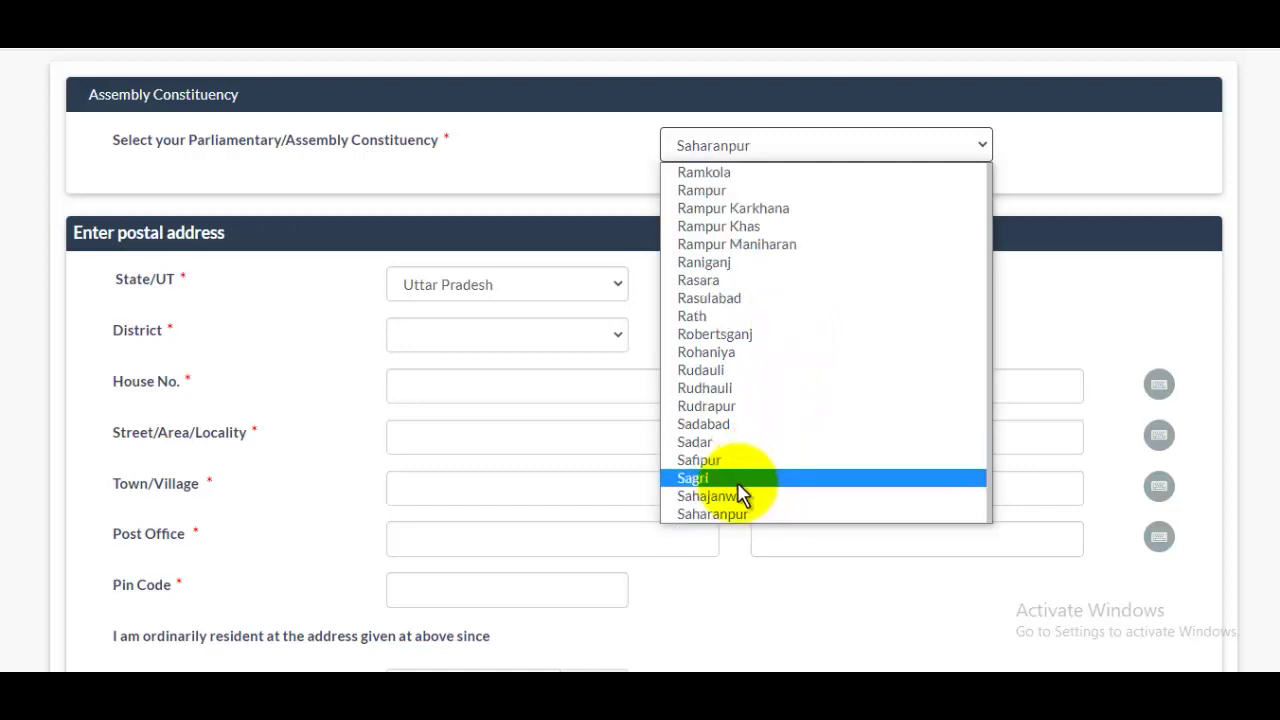
click(731, 514)
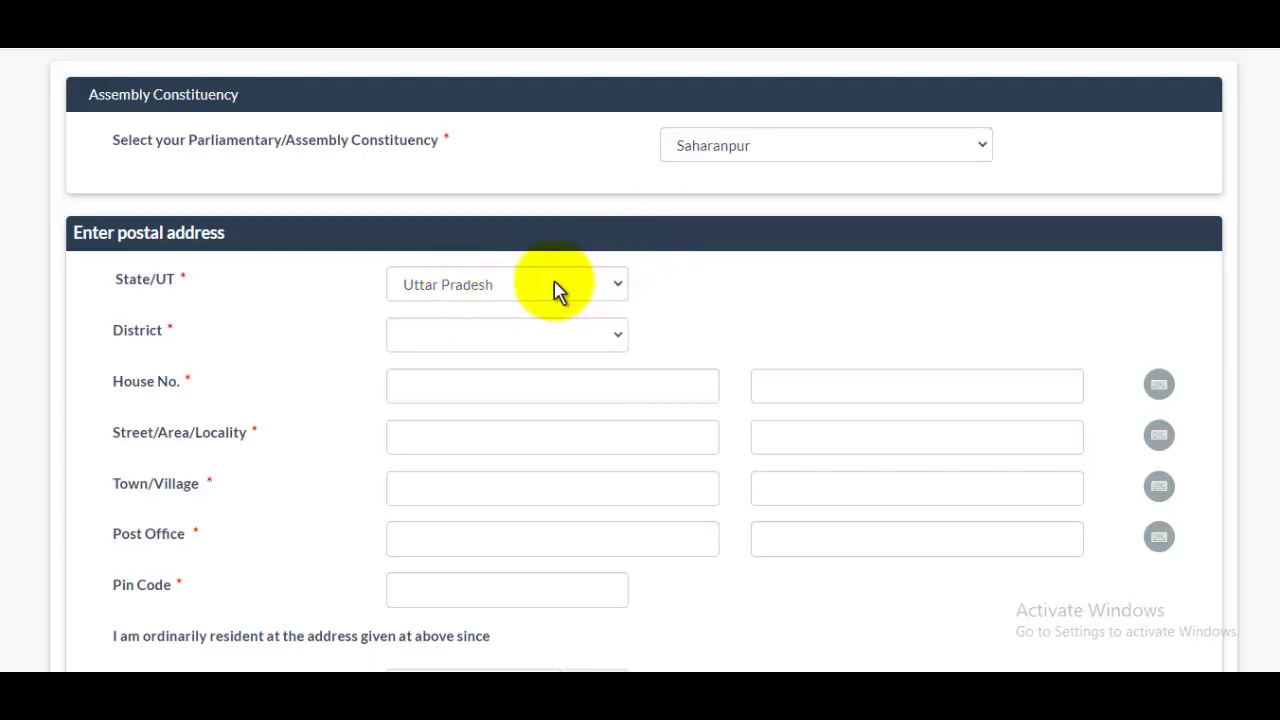
Set the postal address District to Saharanpur.
click(510, 335)
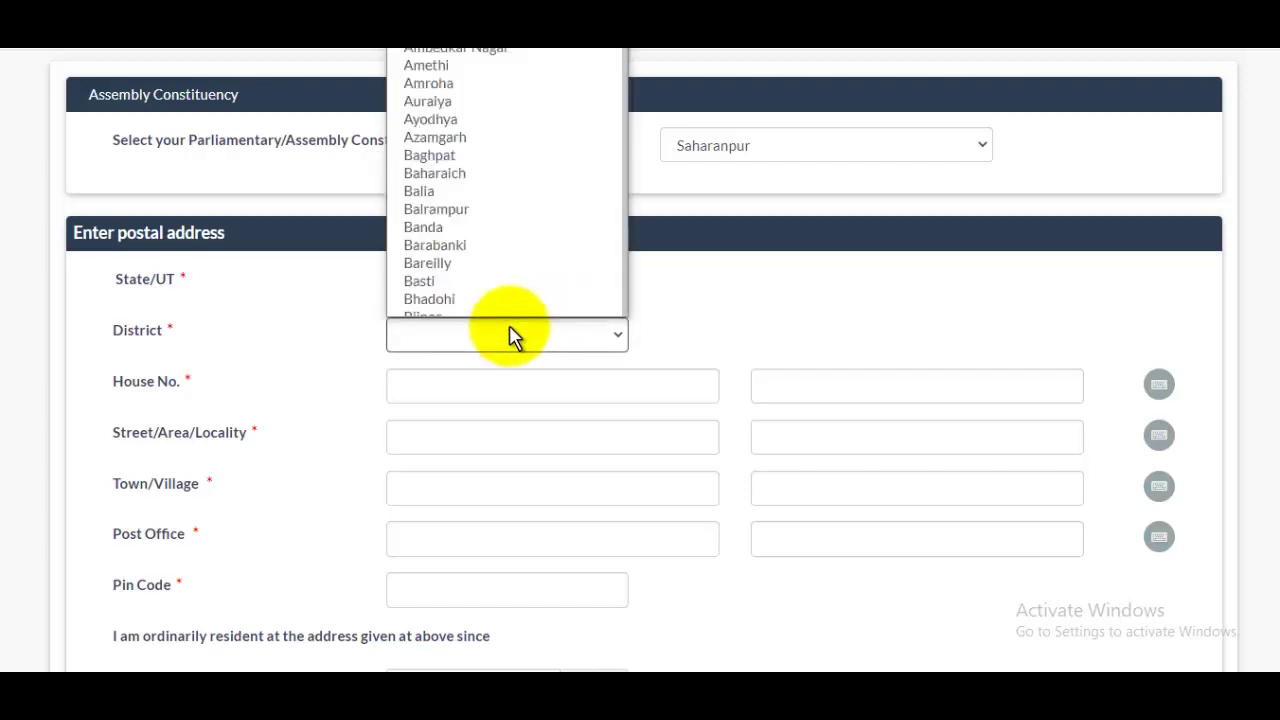
key(s)
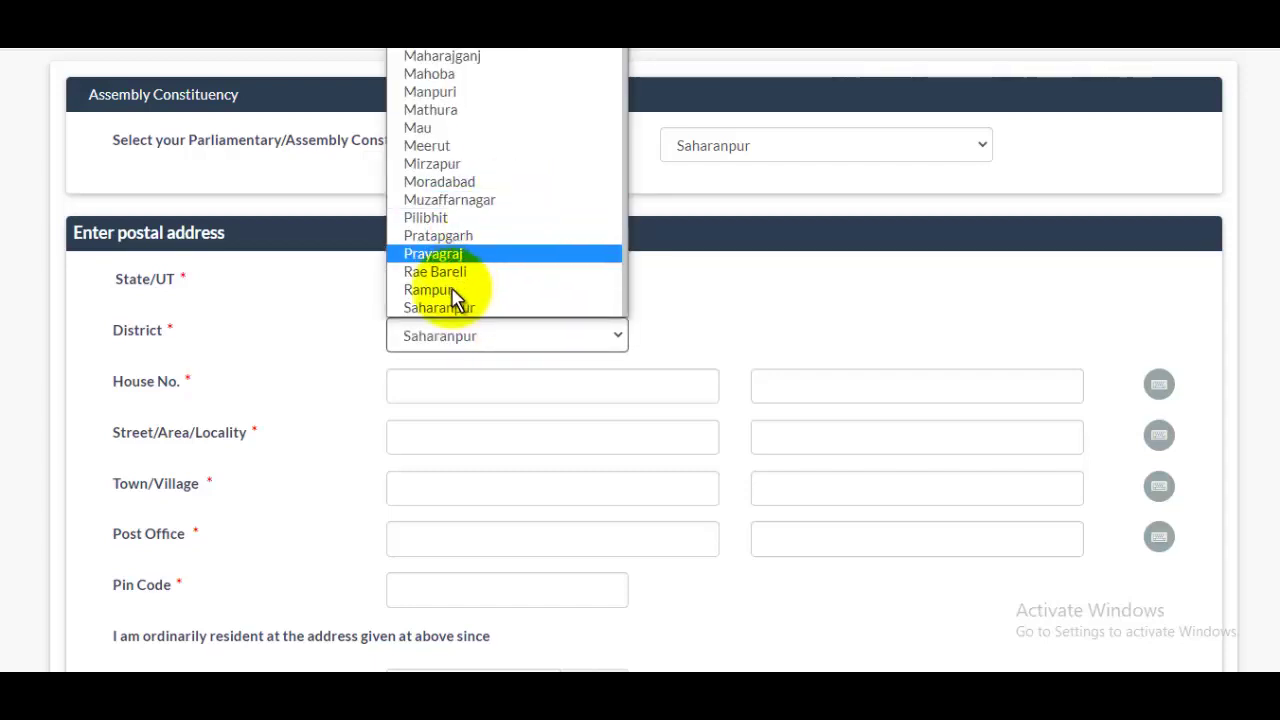
click(455, 308)
click(447, 384)
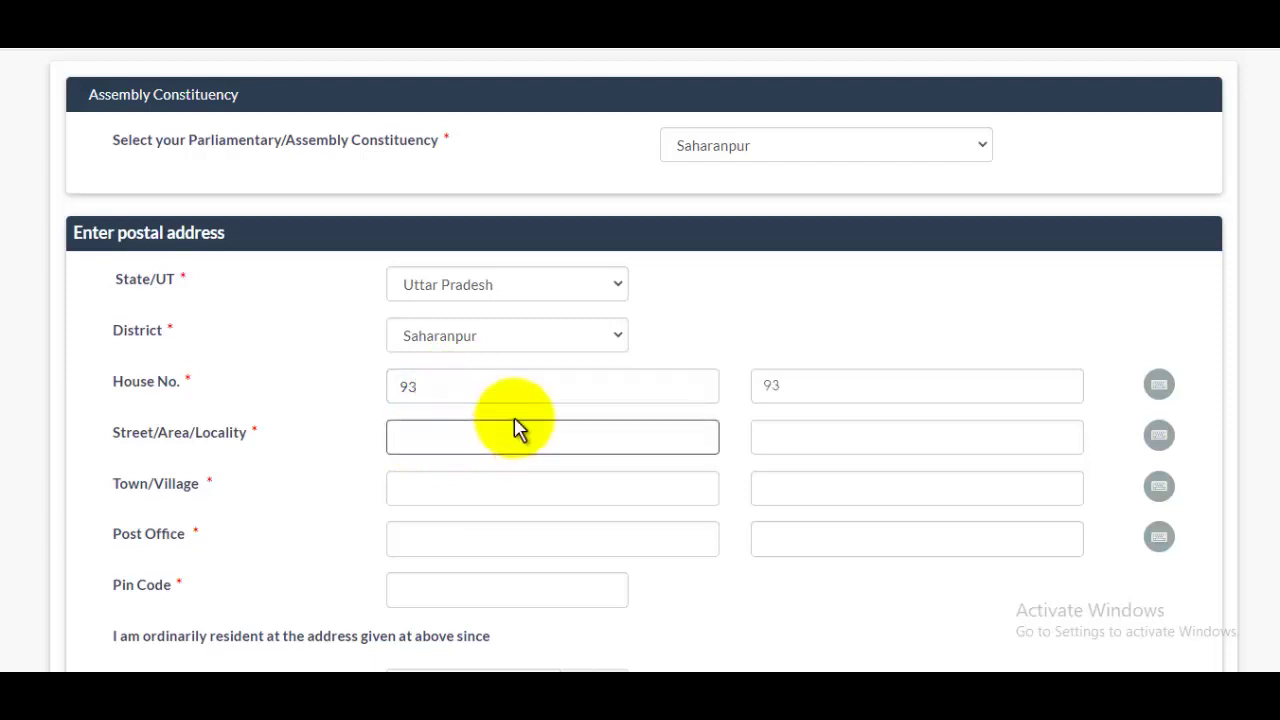
scroll(517, 420, down, 1)
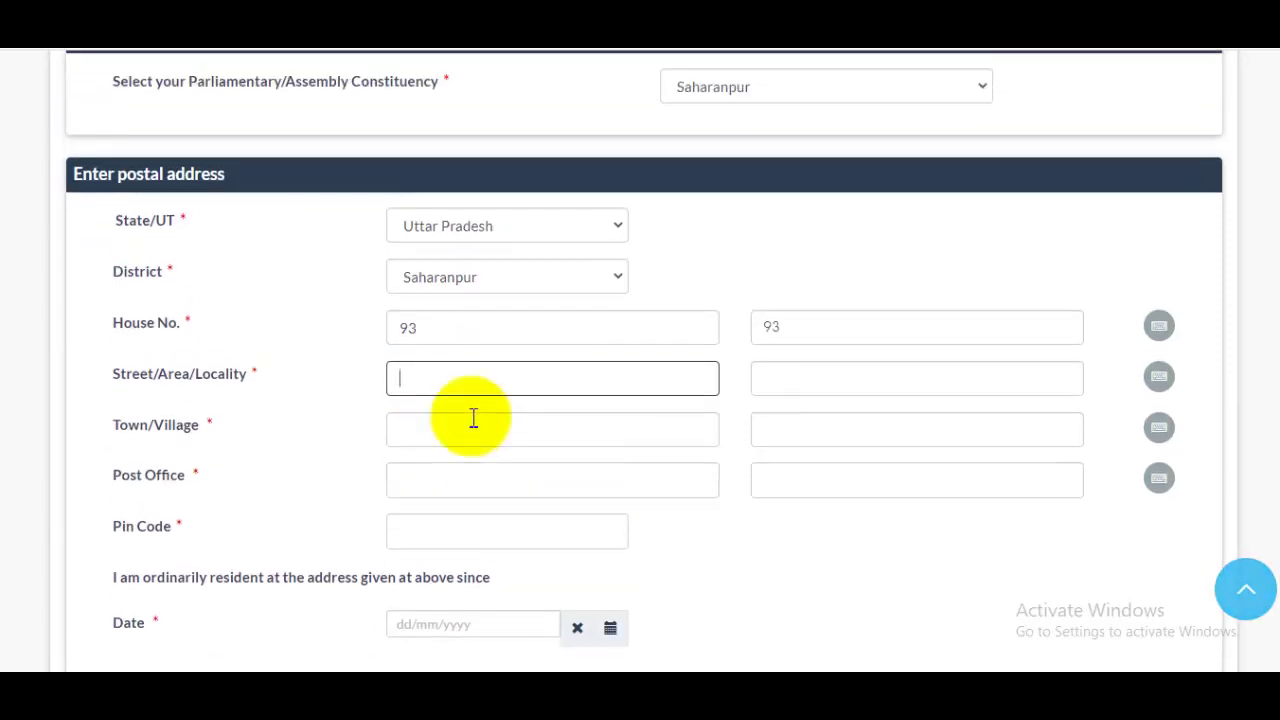
scroll(460, 430, up, 1)
scroll(445, 470, down, 1)
scroll(445, 470, down, 1)
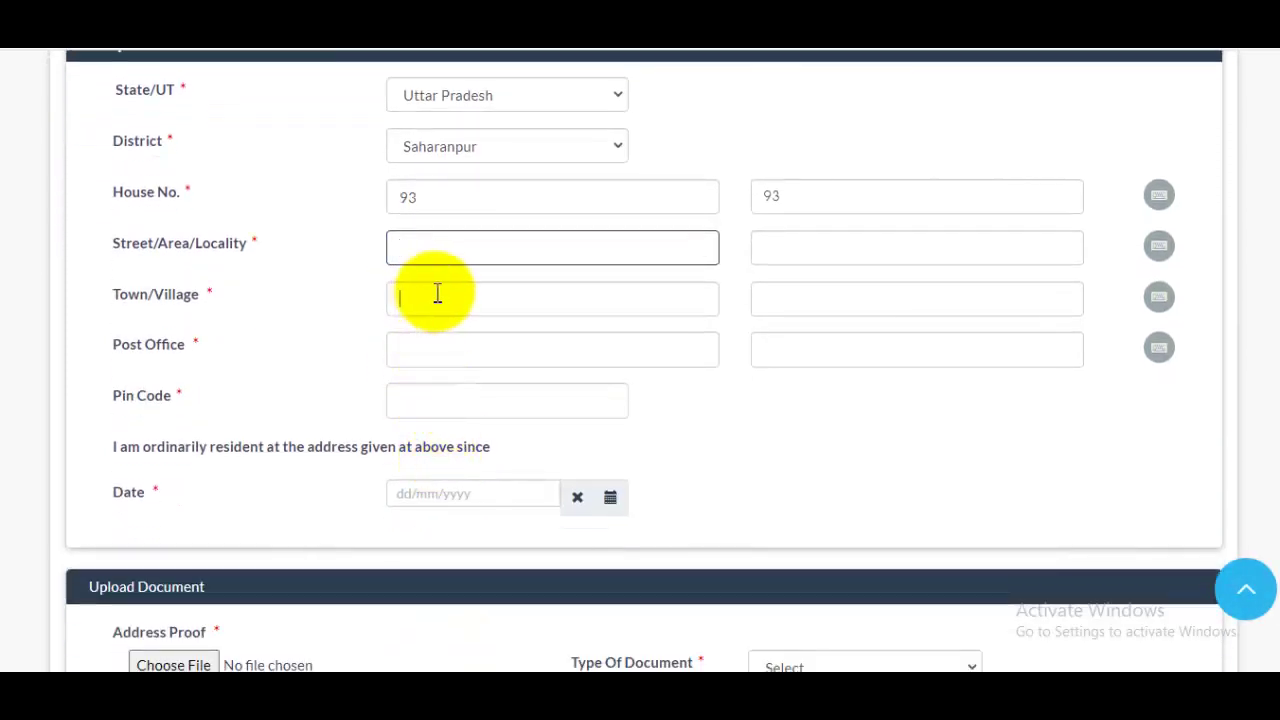
click(445, 291)
click(492, 349)
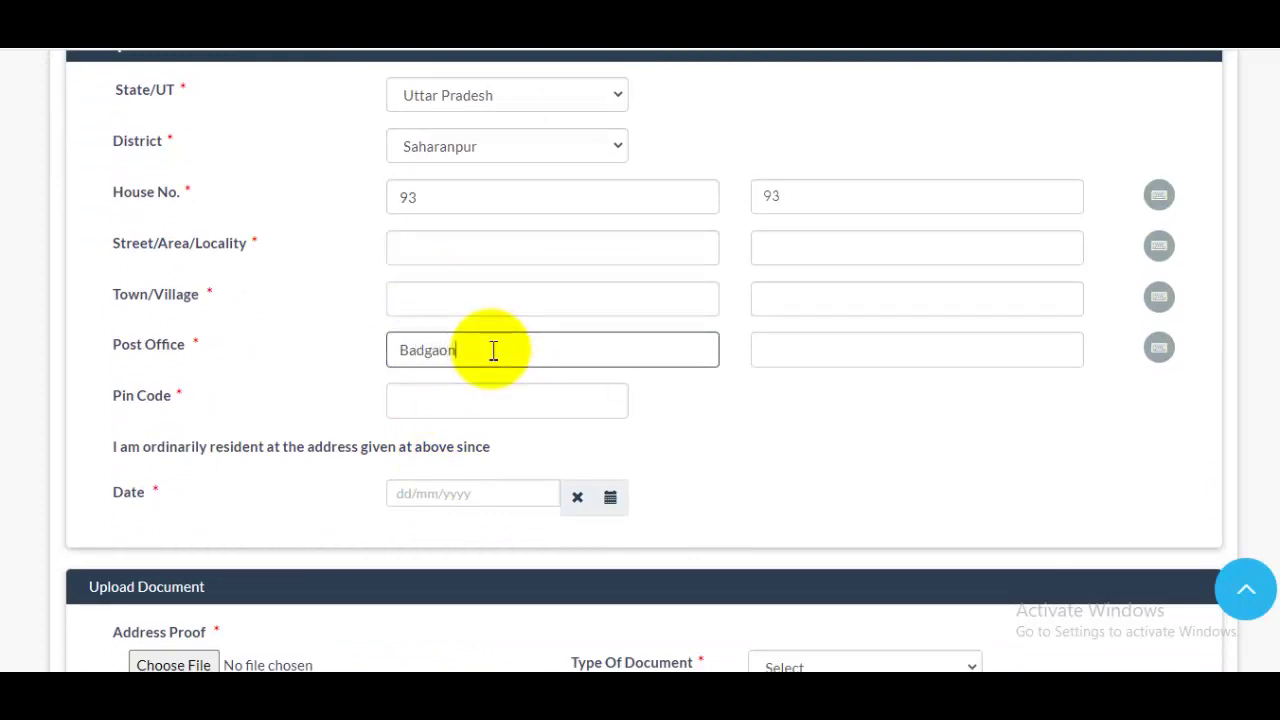
click(491, 401)
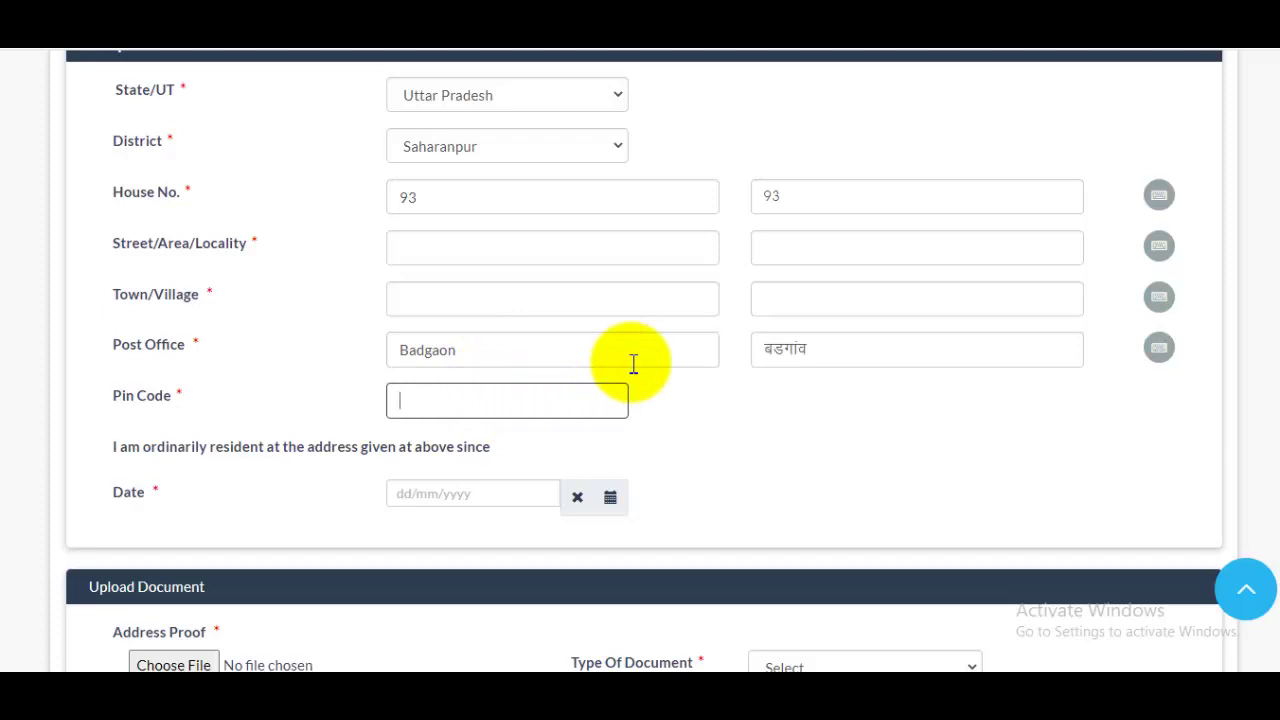
scroll(633, 363, down, 1)
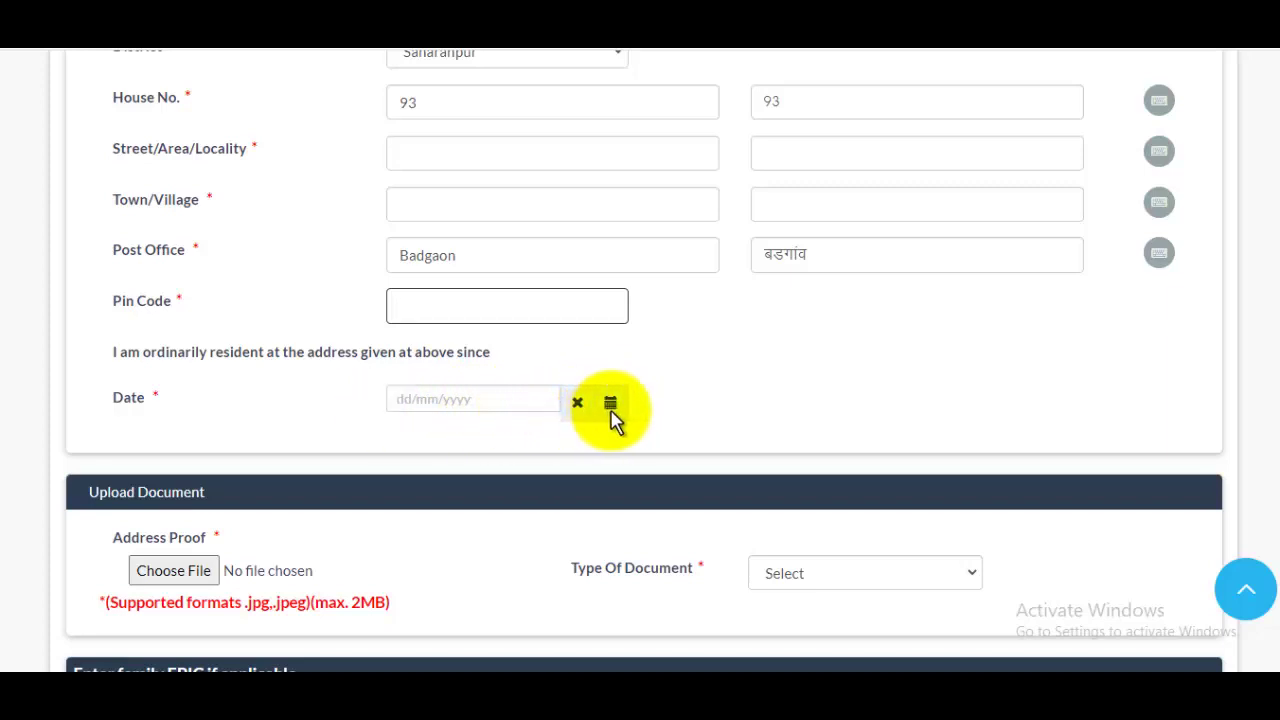
Set the ordinarily-resident-since date to 10/11/2009 in the calendar.
click(451, 402)
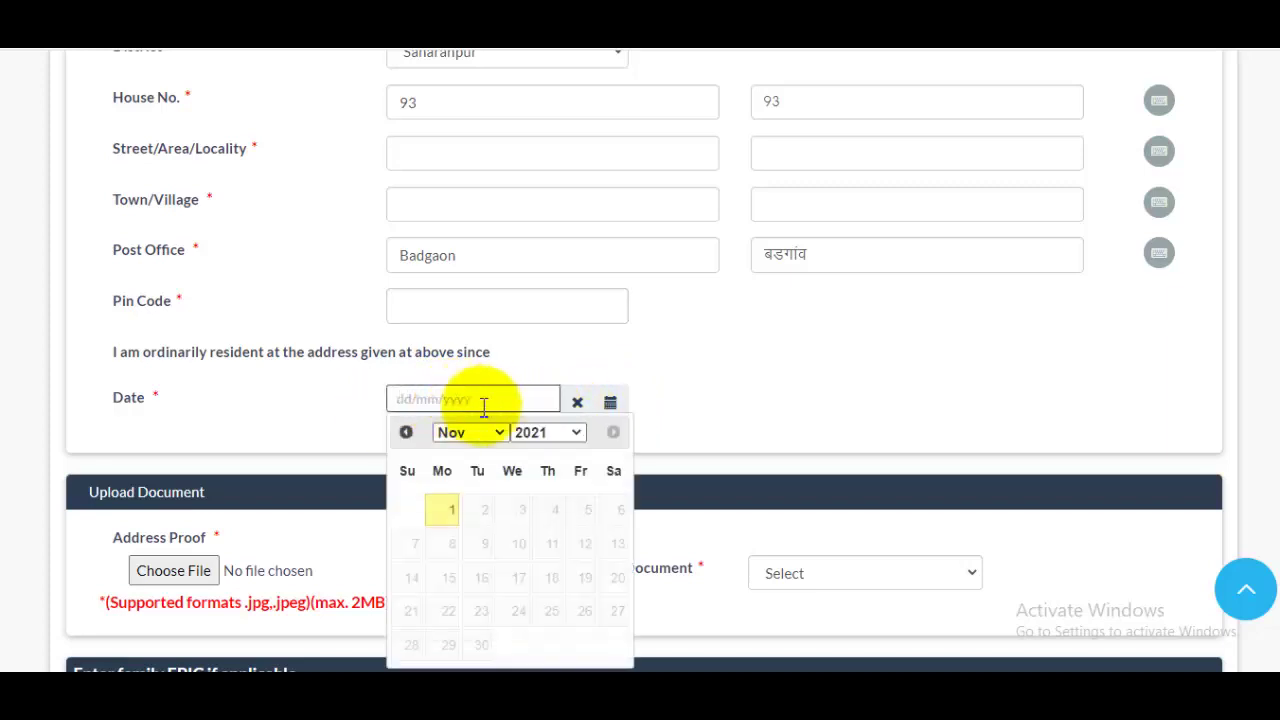
click(545, 432)
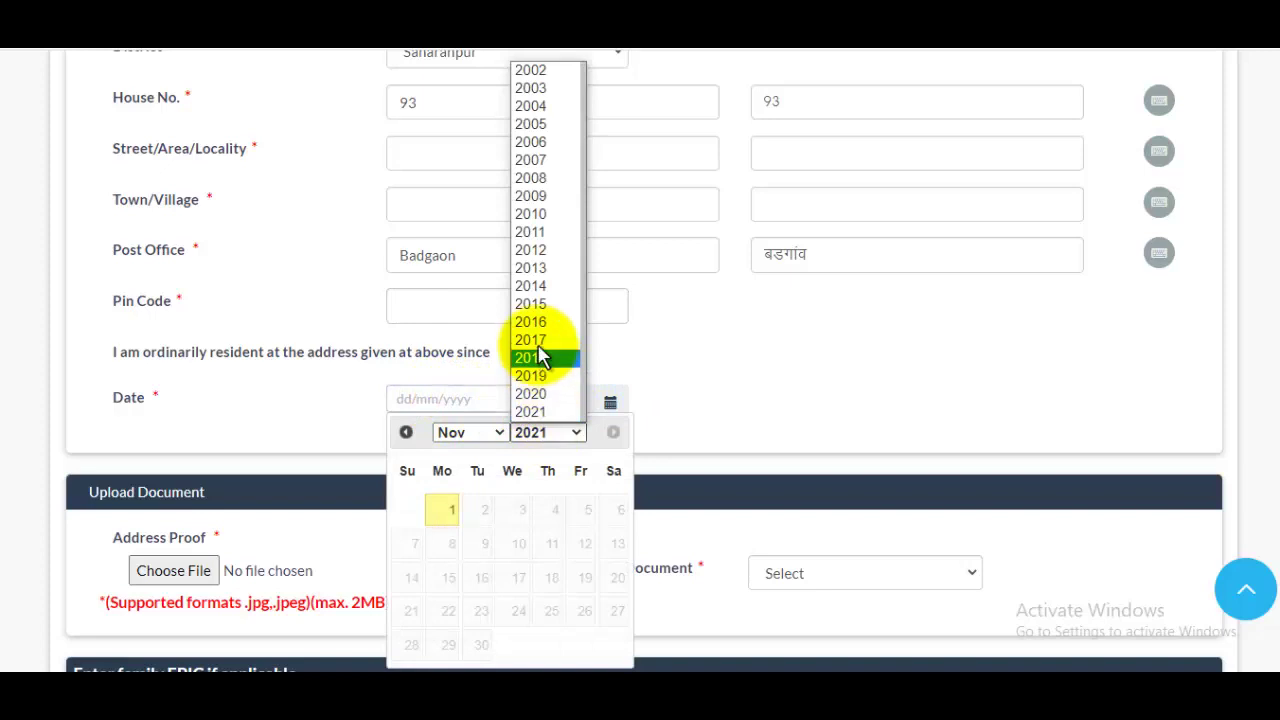
click(543, 197)
click(481, 543)
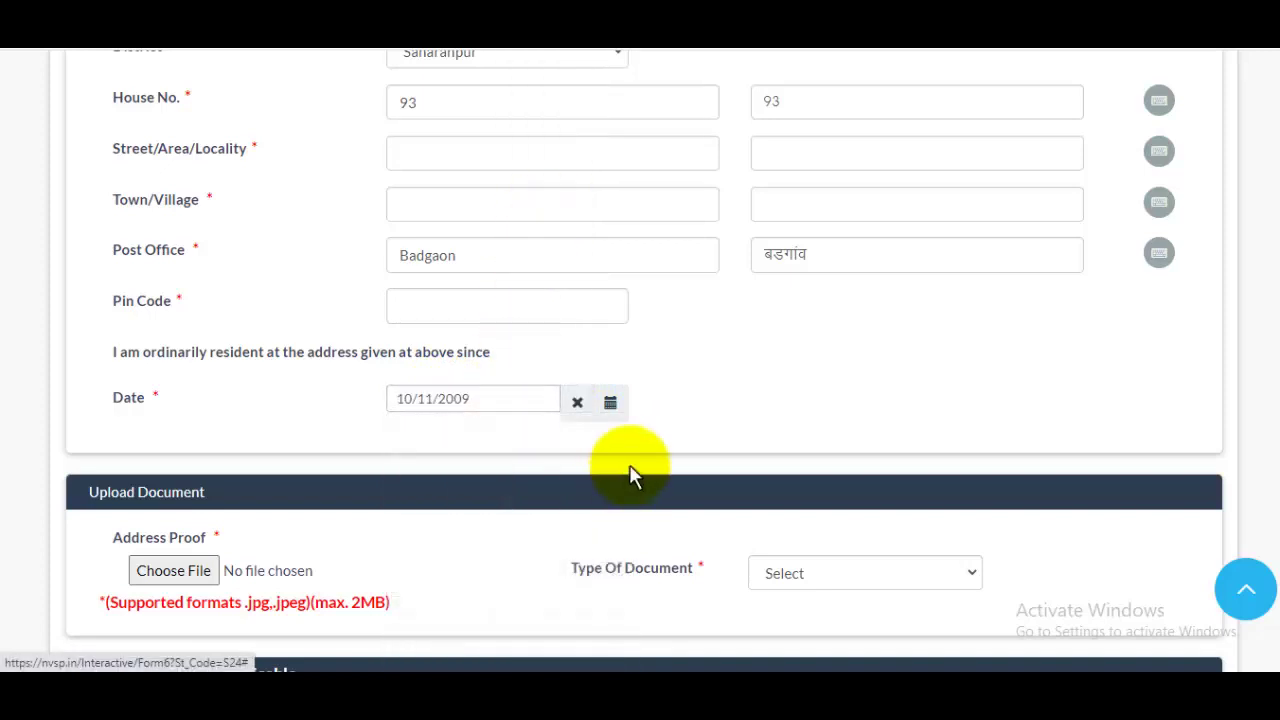
scroll(136, 160, down, 4)
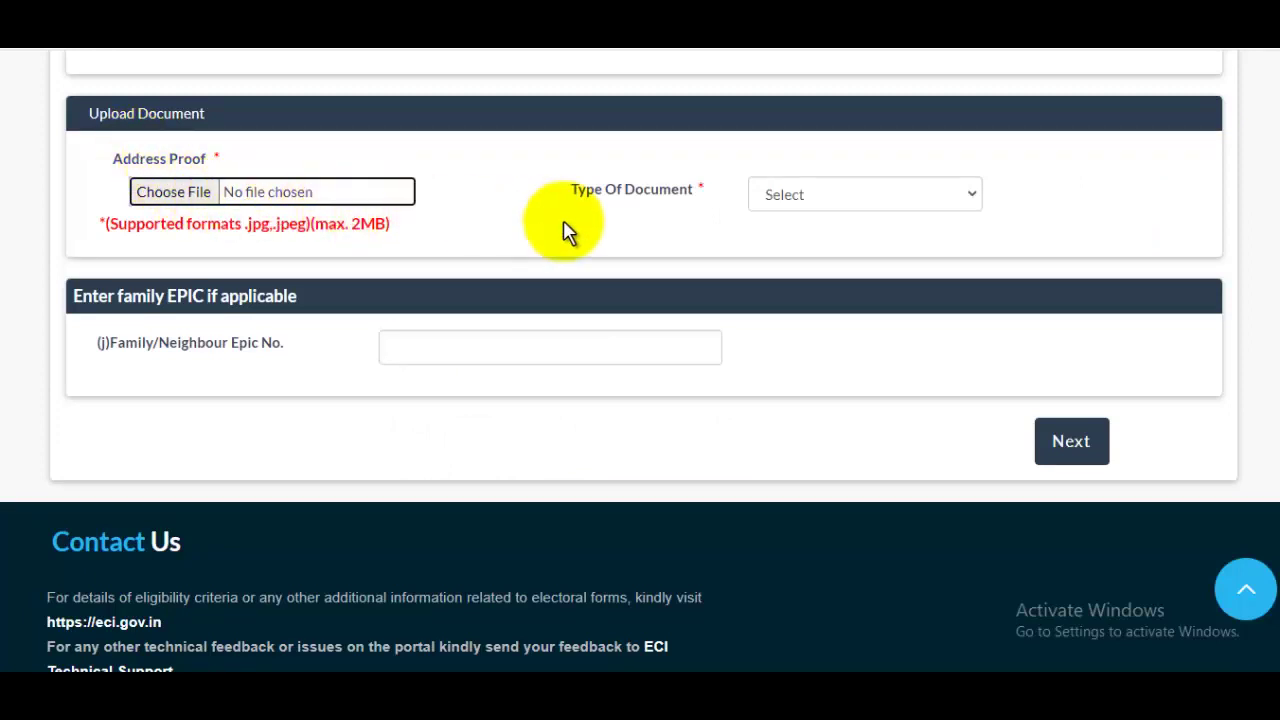
Review address-proof document types, focus Family/Neighbour Epic No., and advance to the Date of birth step.
click(869, 202)
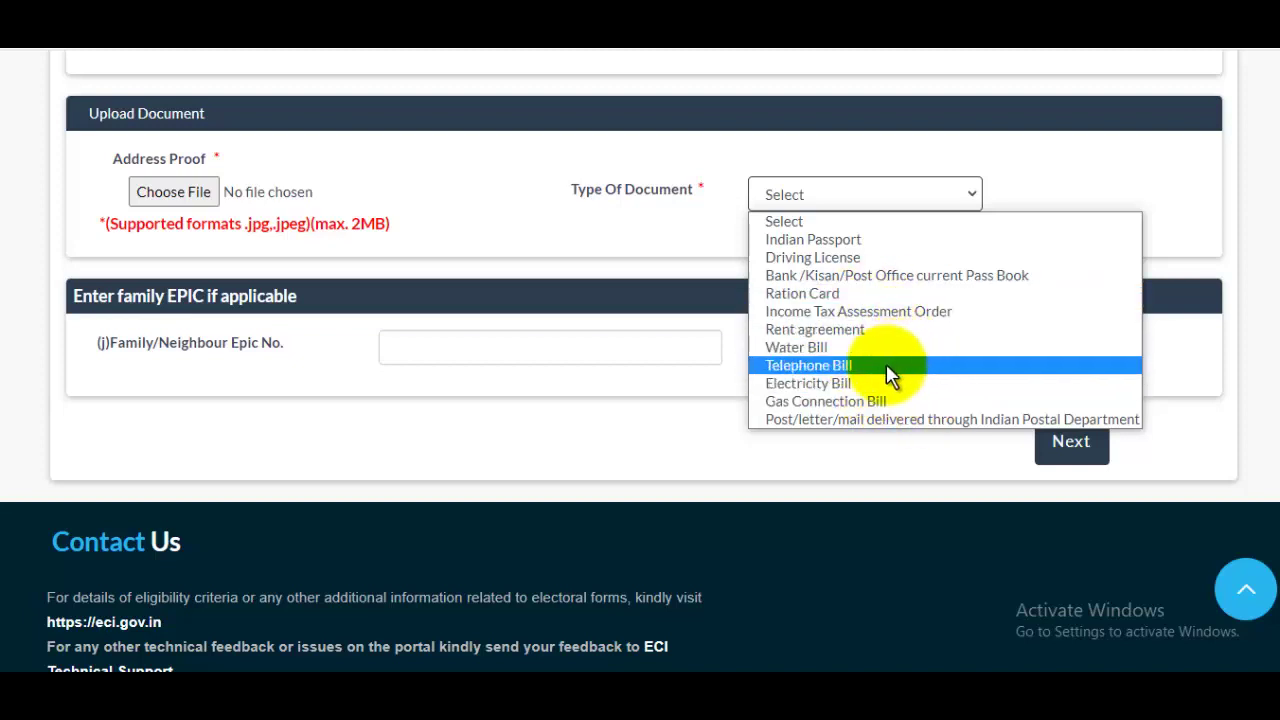
click(491, 194)
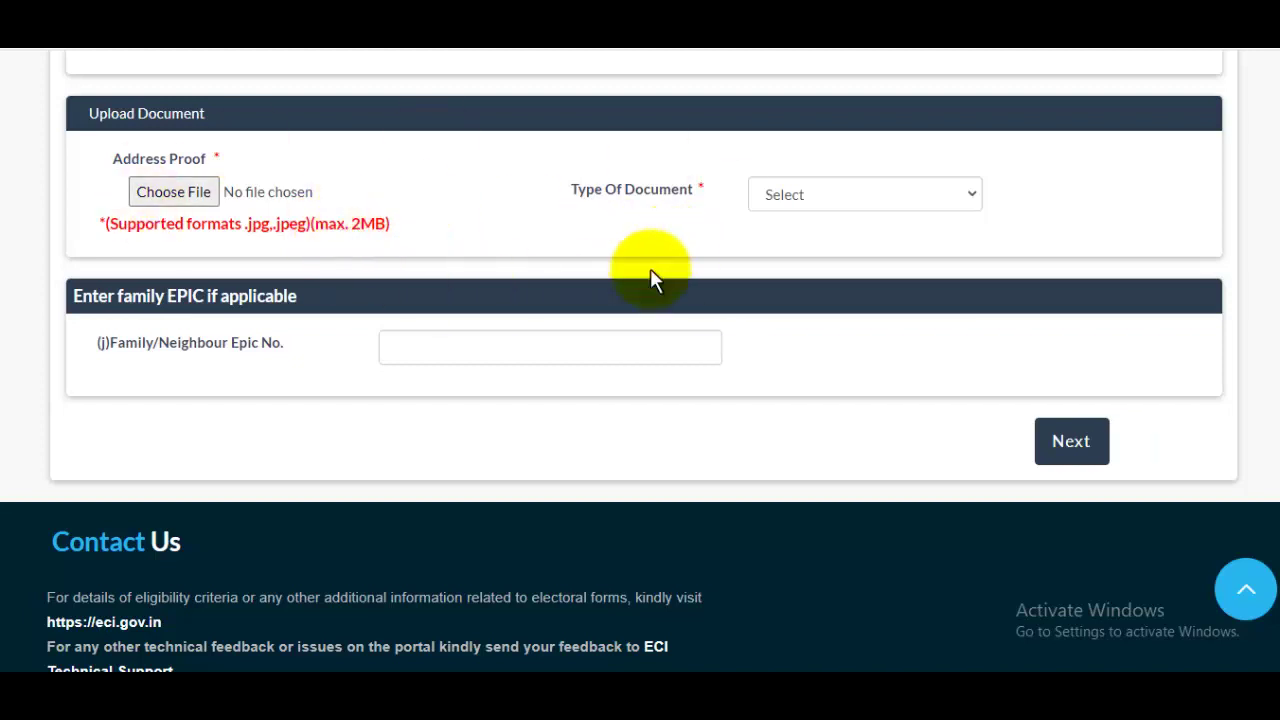
drag(92, 296, 312, 298)
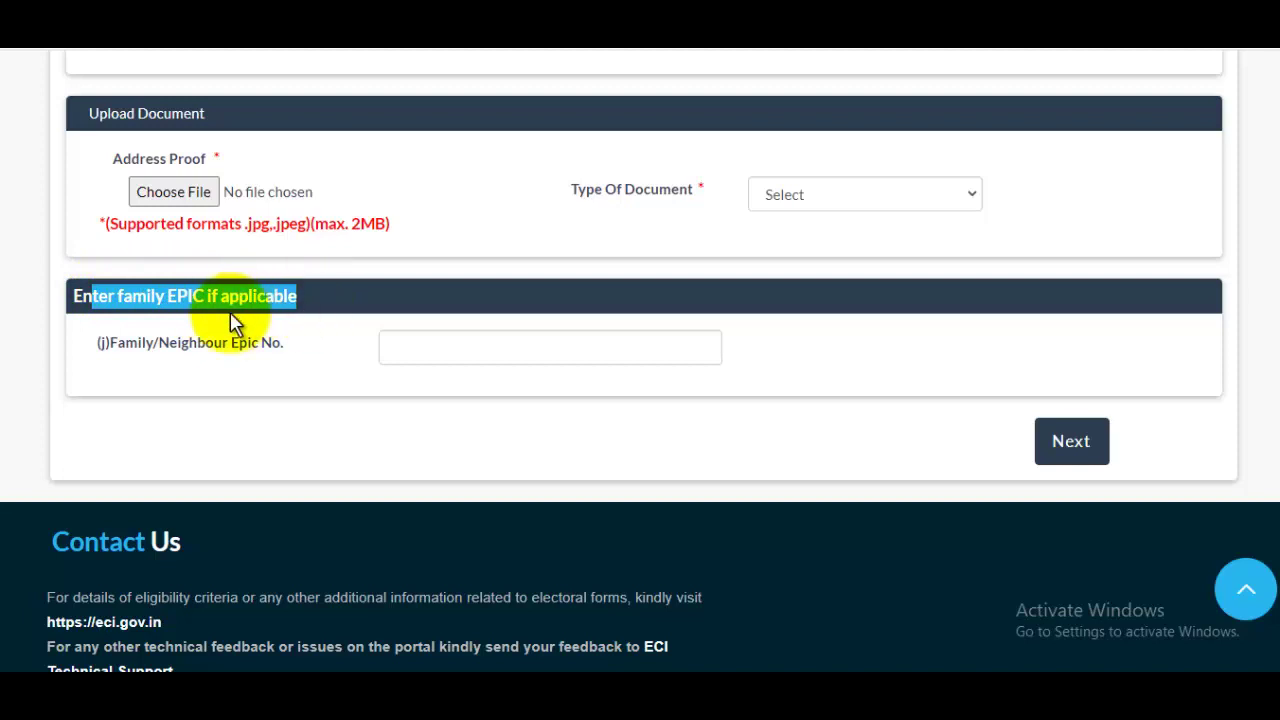
click(473, 340)
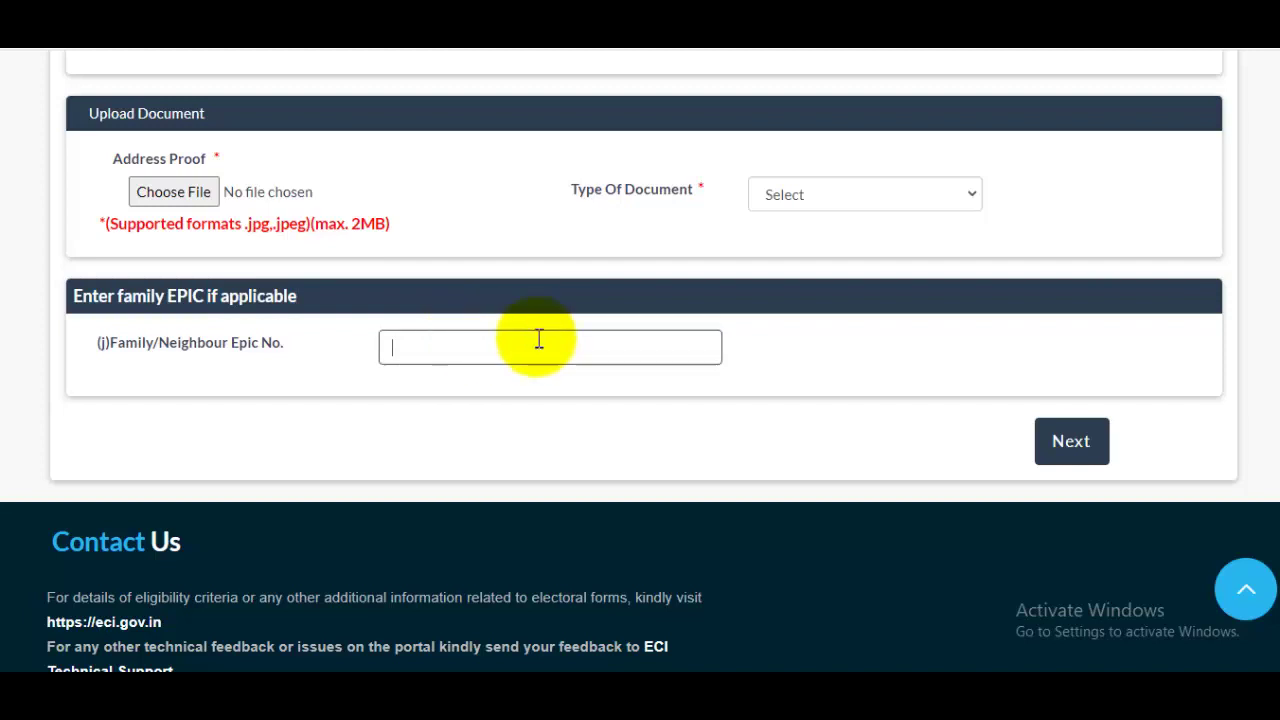
click(1071, 443)
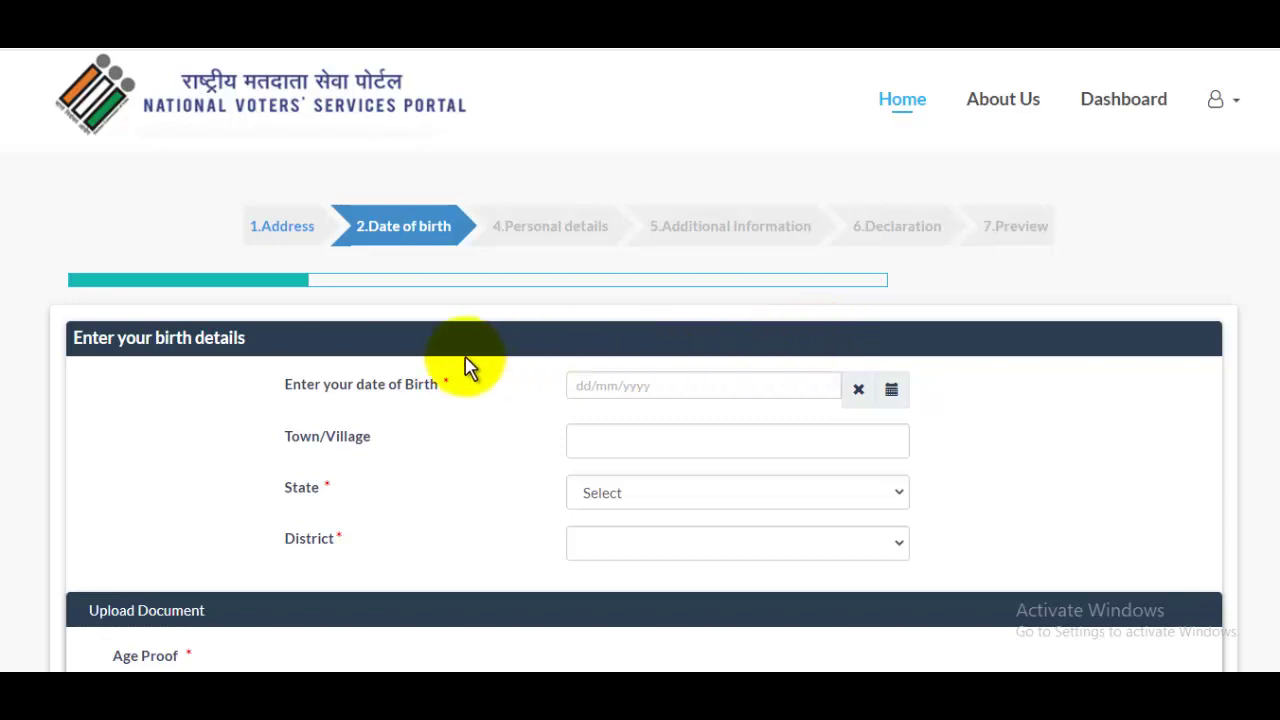
scroll(624, 335, down, 1)
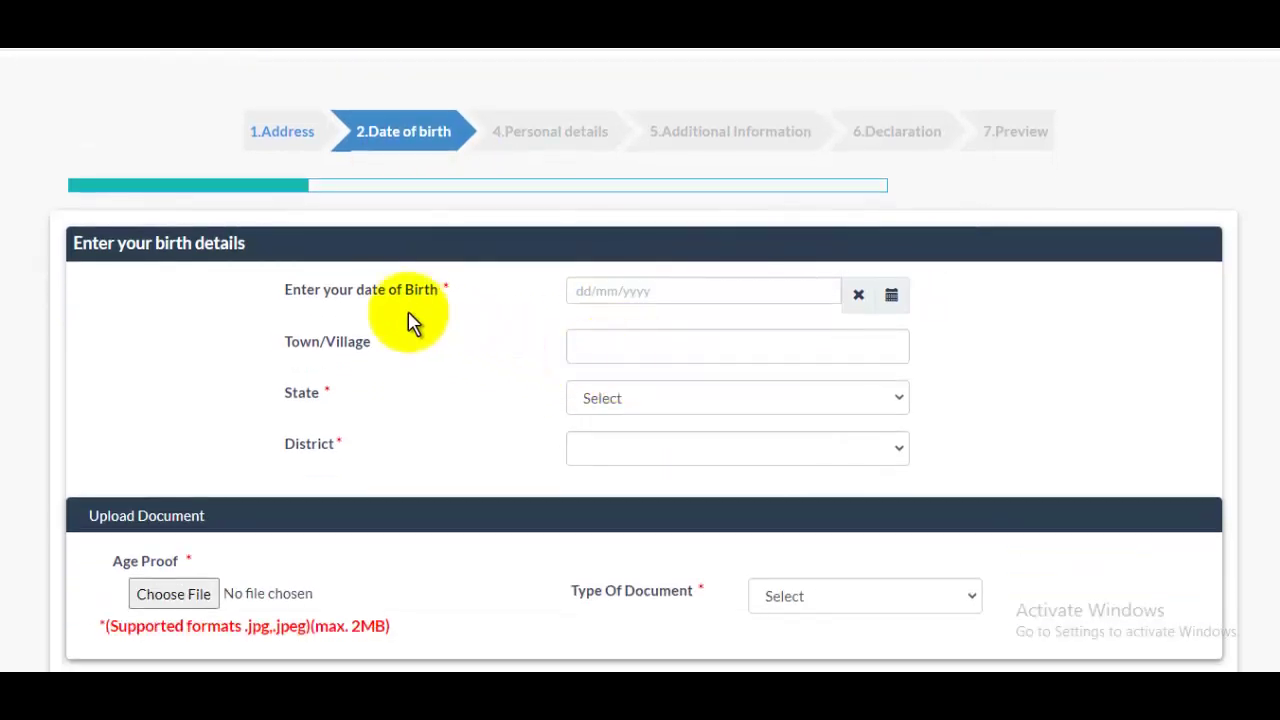
click(582, 291)
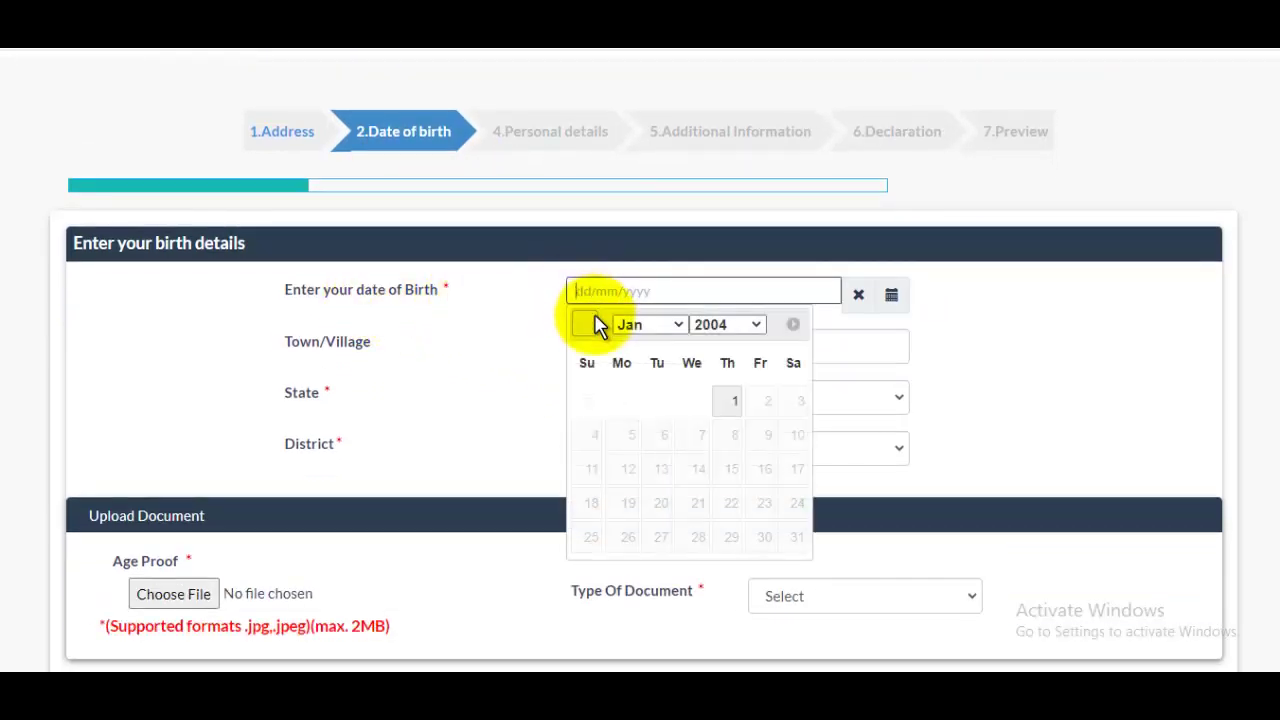
click(727, 324)
scroll(733, 348, up, 1)
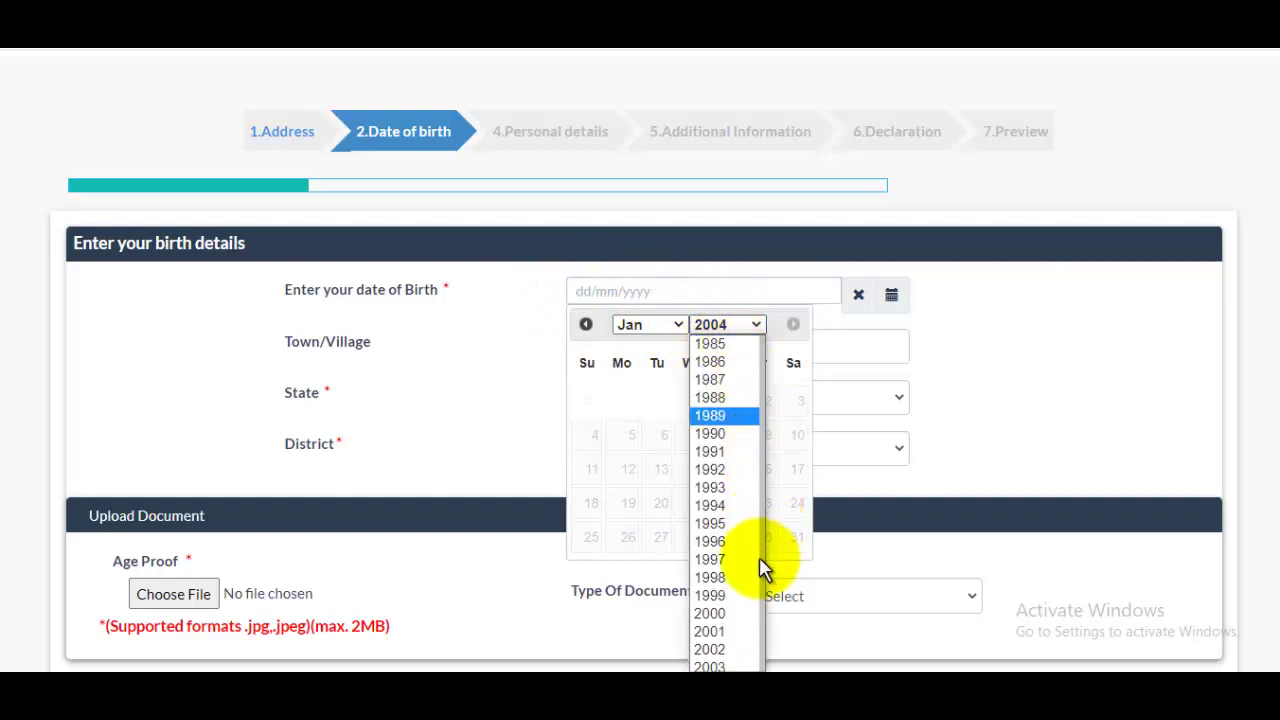
click(742, 557)
click(650, 326)
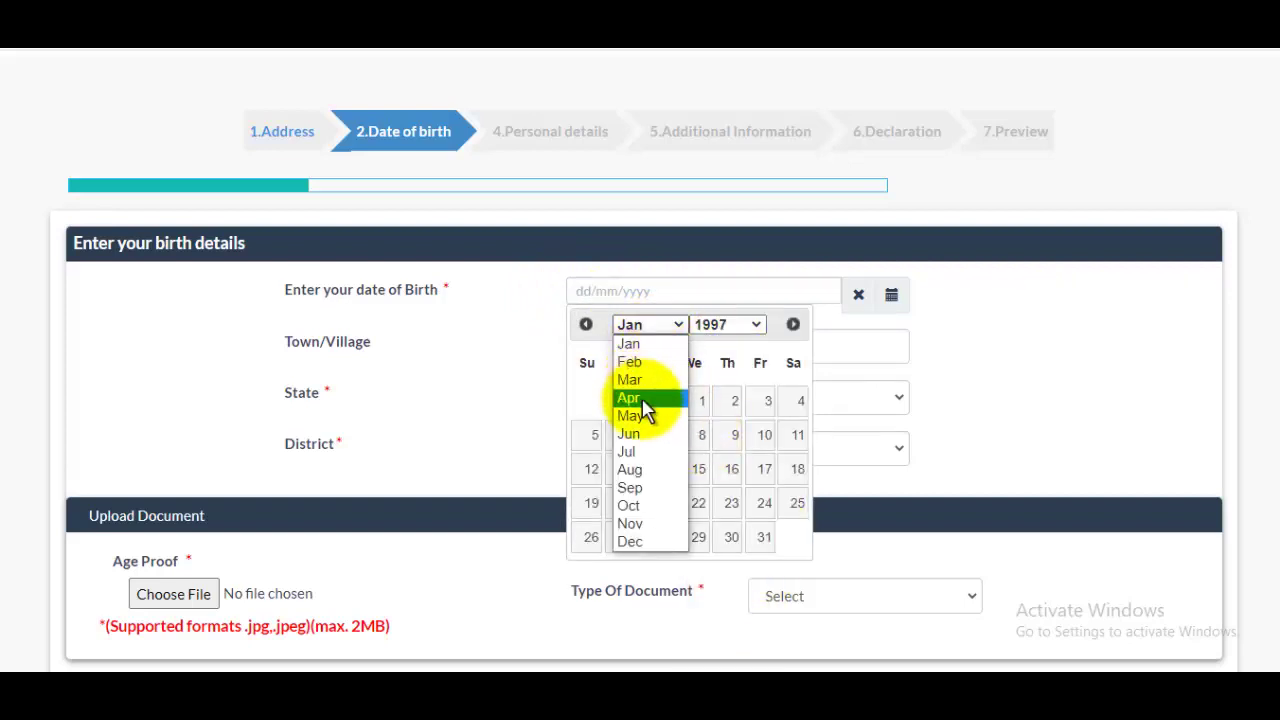
click(630, 414)
click(765, 402)
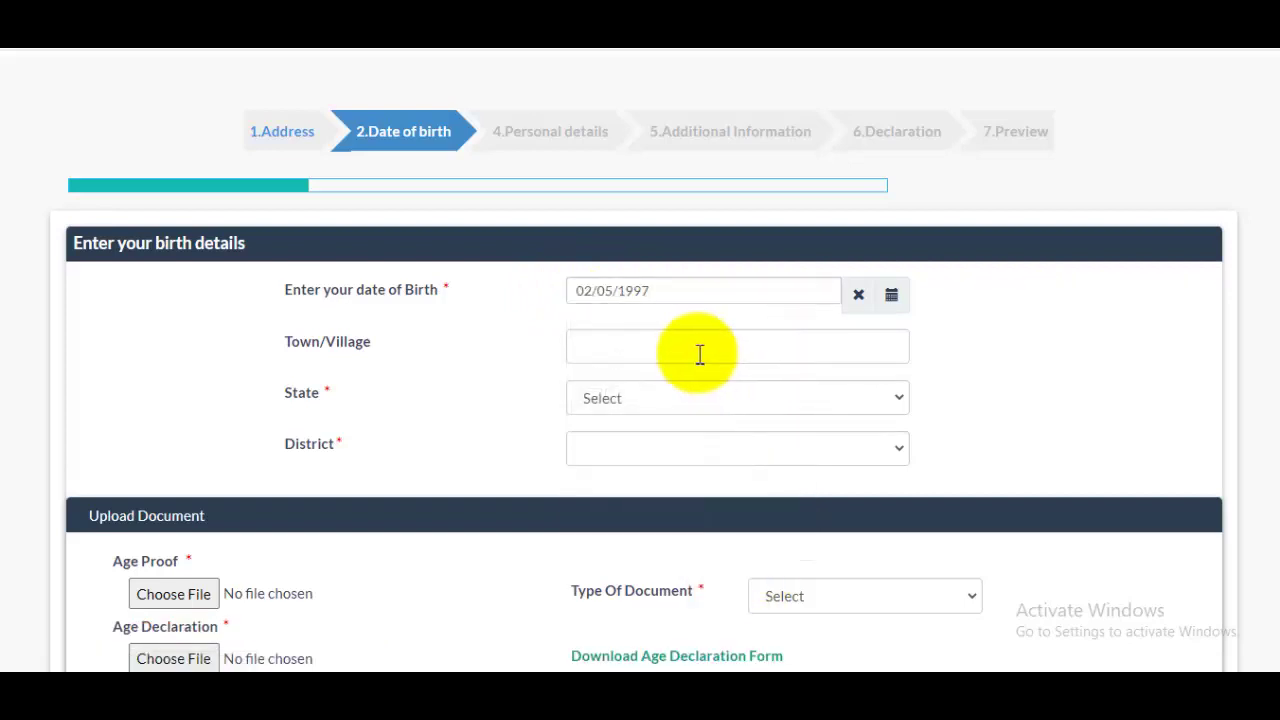
Enter Sawant Khedi as the birth town, with state Uttar Pradesh and district Saharanpur.
click(680, 355)
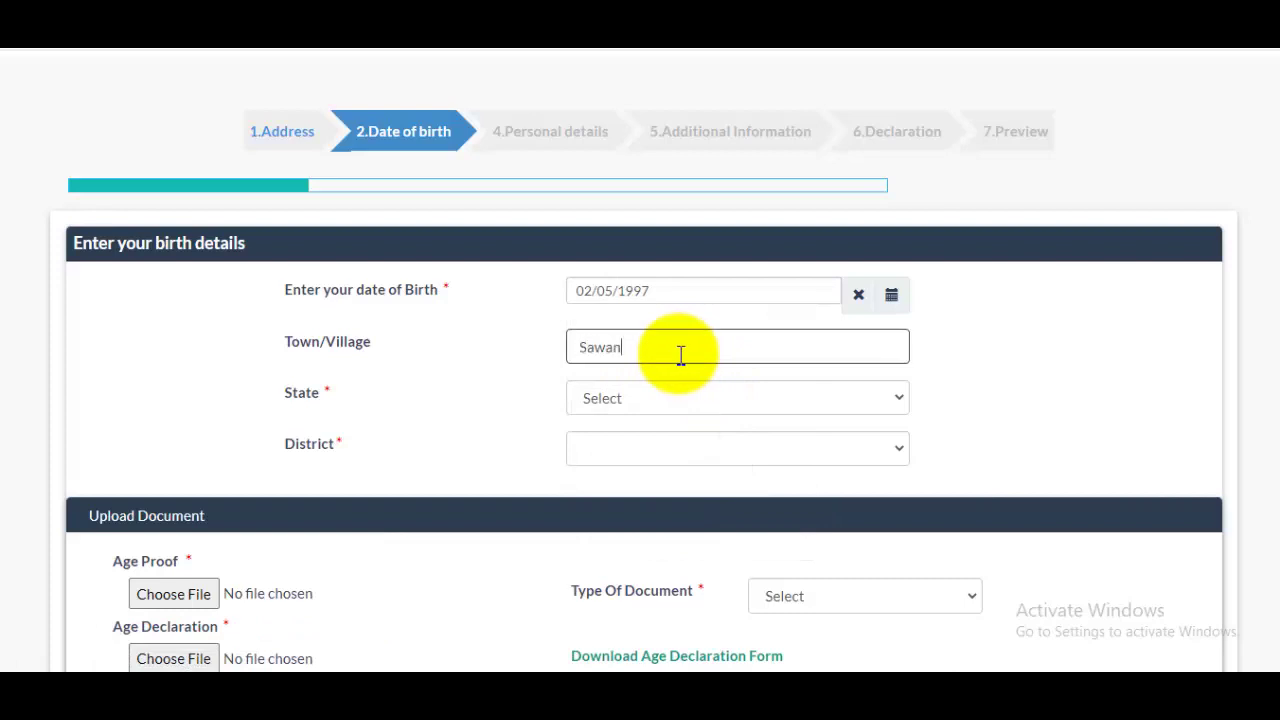
text(Sawant Khedi)
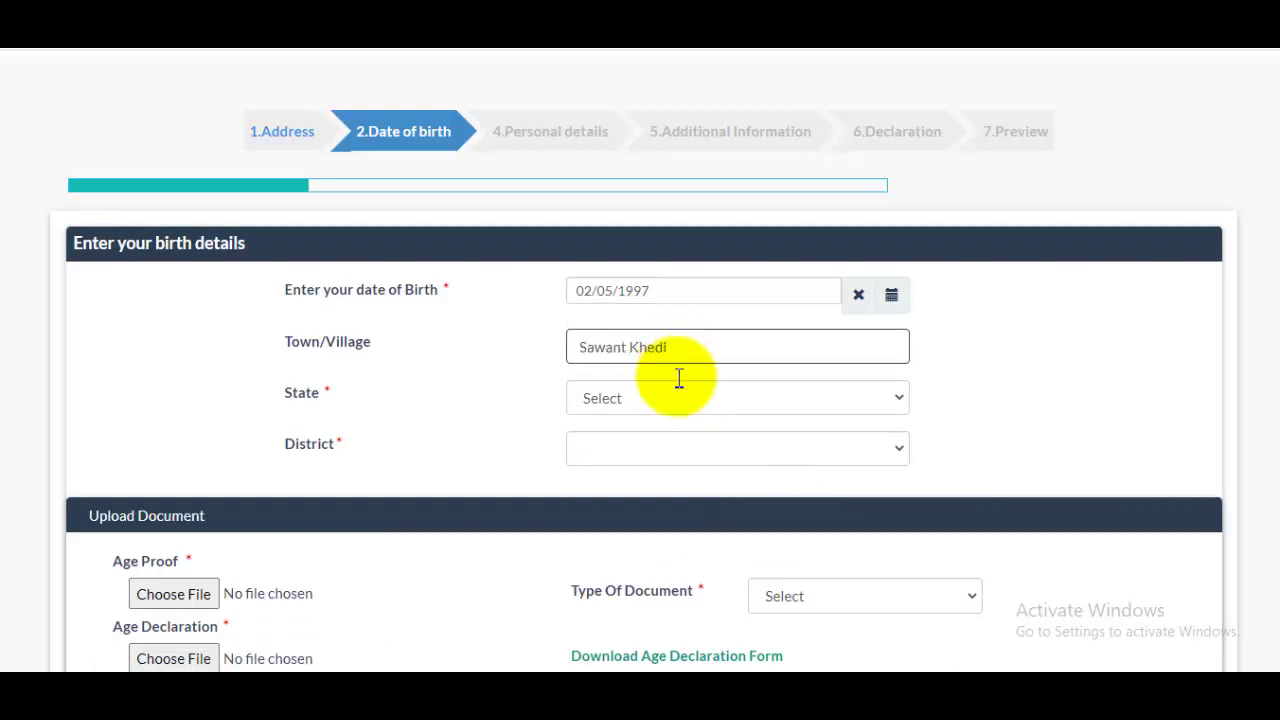
click(677, 400)
scroll(806, 291, down, 3)
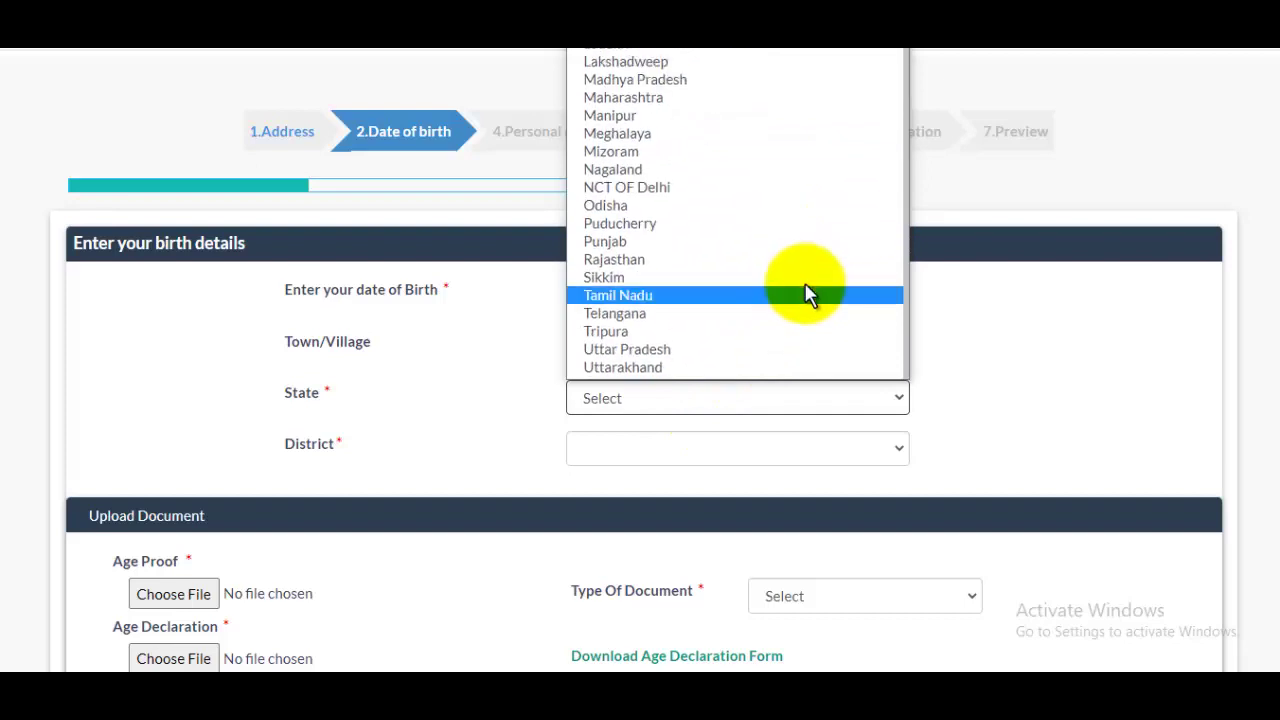
scroll(703, 334, up, 2)
scroll(706, 365, up, 2)
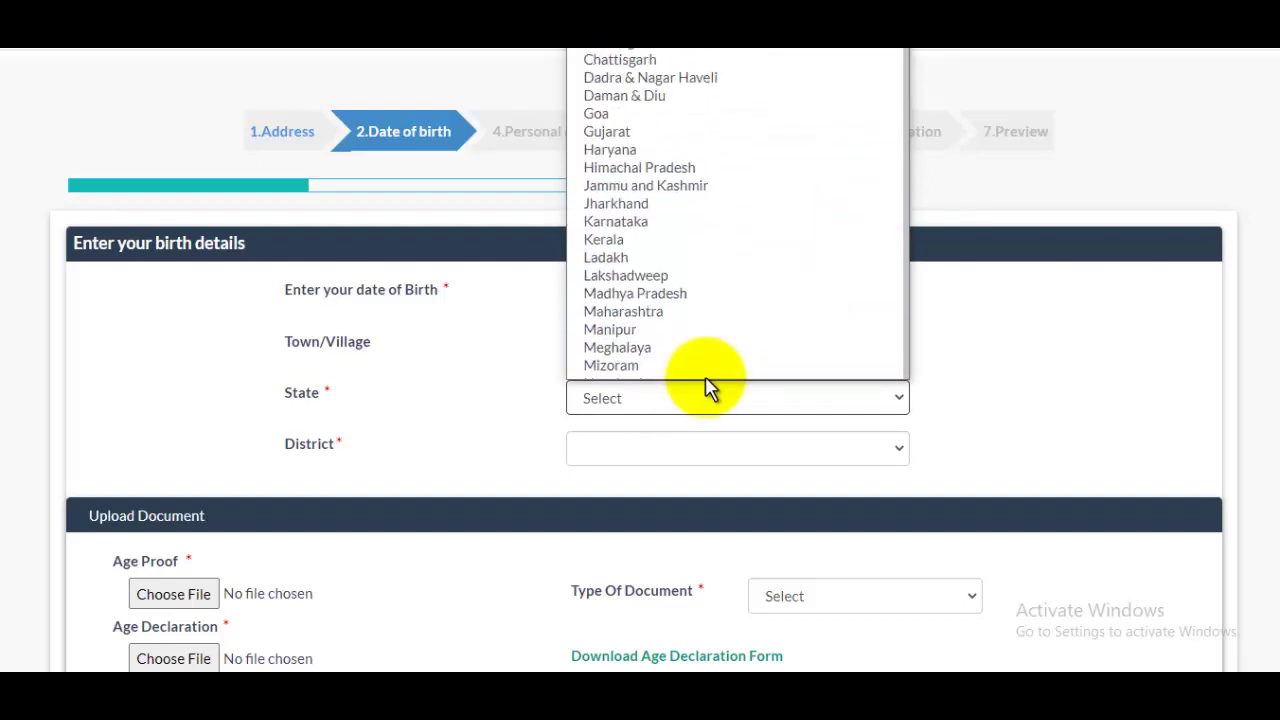
scroll(720, 309, down, 3)
scroll(720, 337, up, 2)
scroll(720, 342, down, 3)
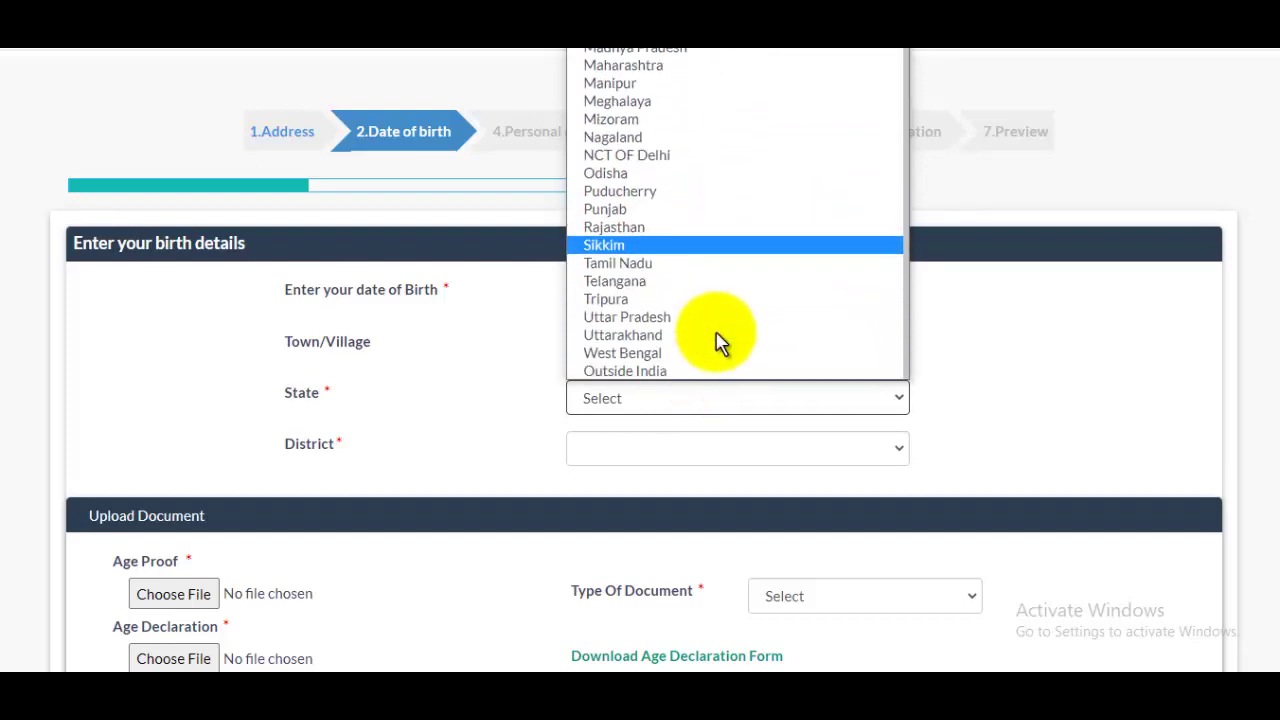
click(650, 318)
click(665, 455)
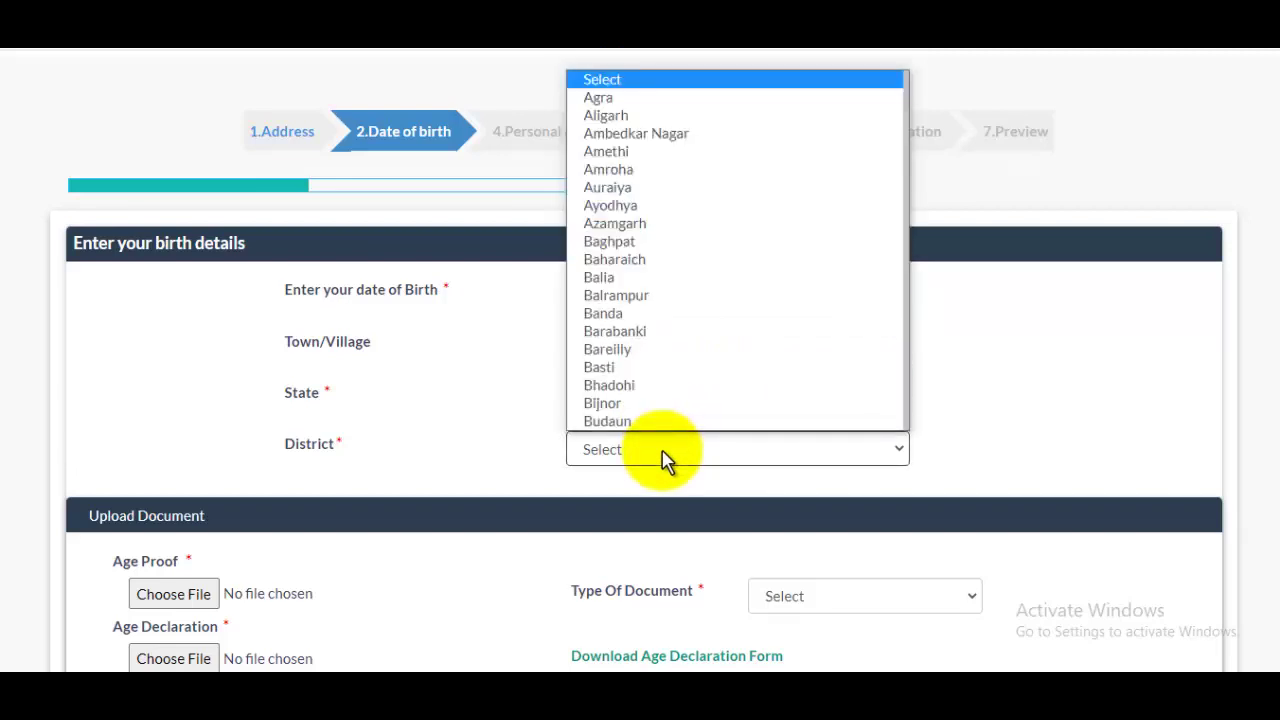
key(s)
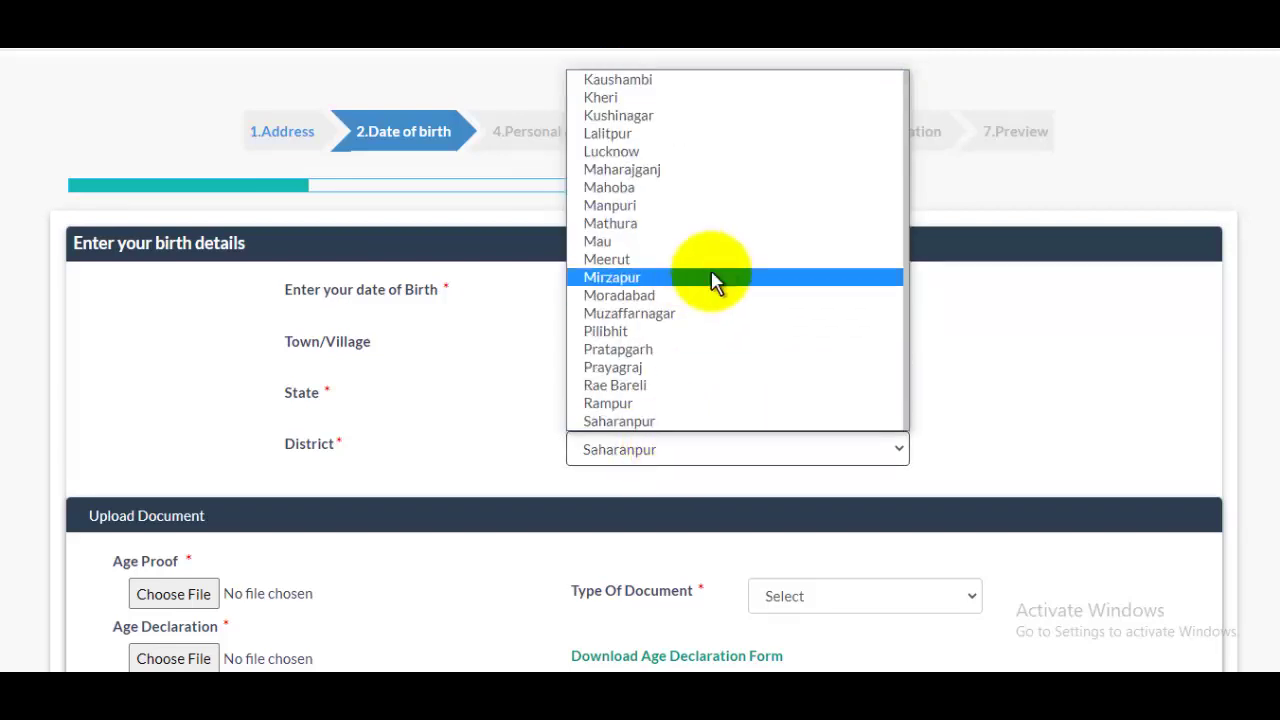
click(594, 423)
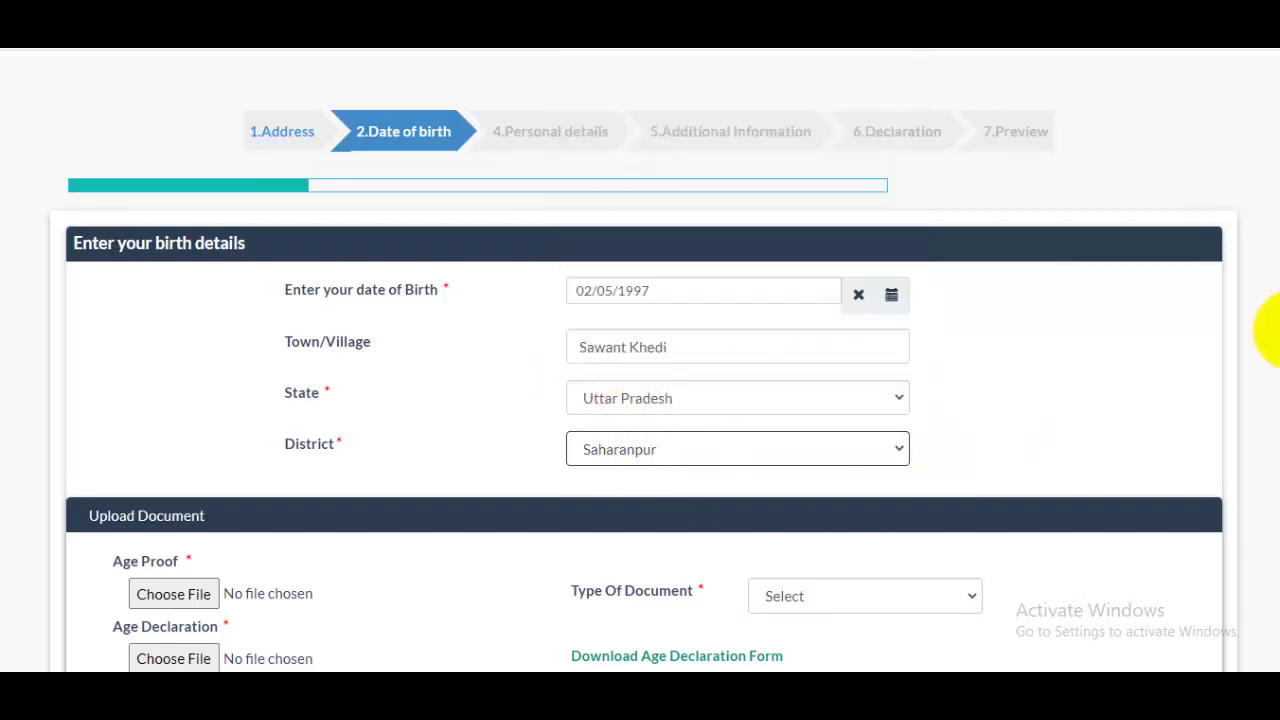
Choose Birth Certificate as the age-proof document type and download the Age Declaration Form.
scroll(1266, 400, down, 3)
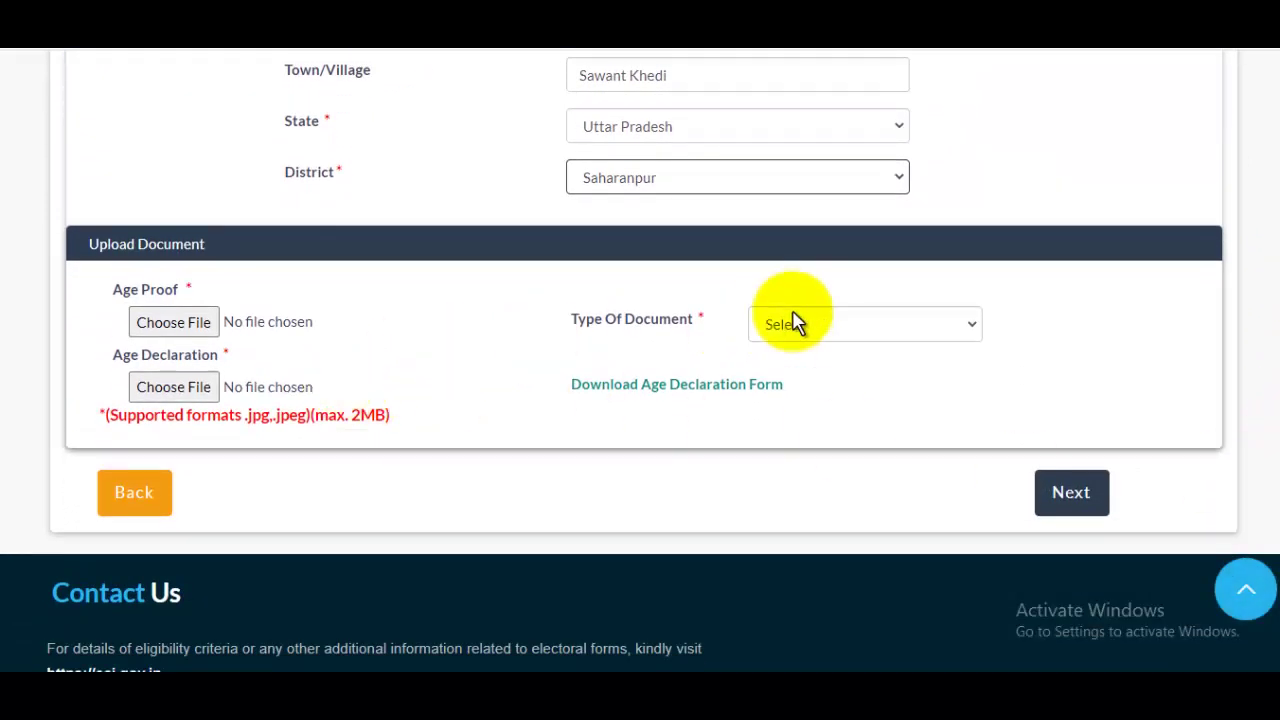
click(924, 330)
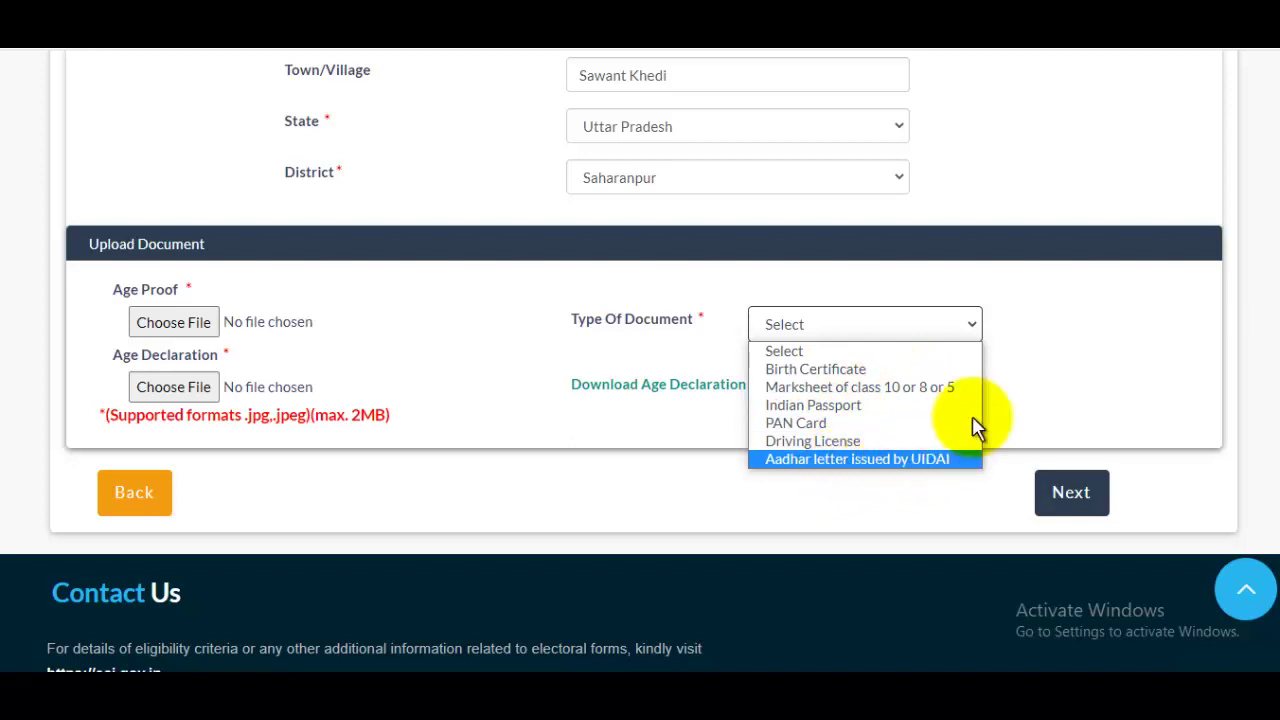
click(828, 369)
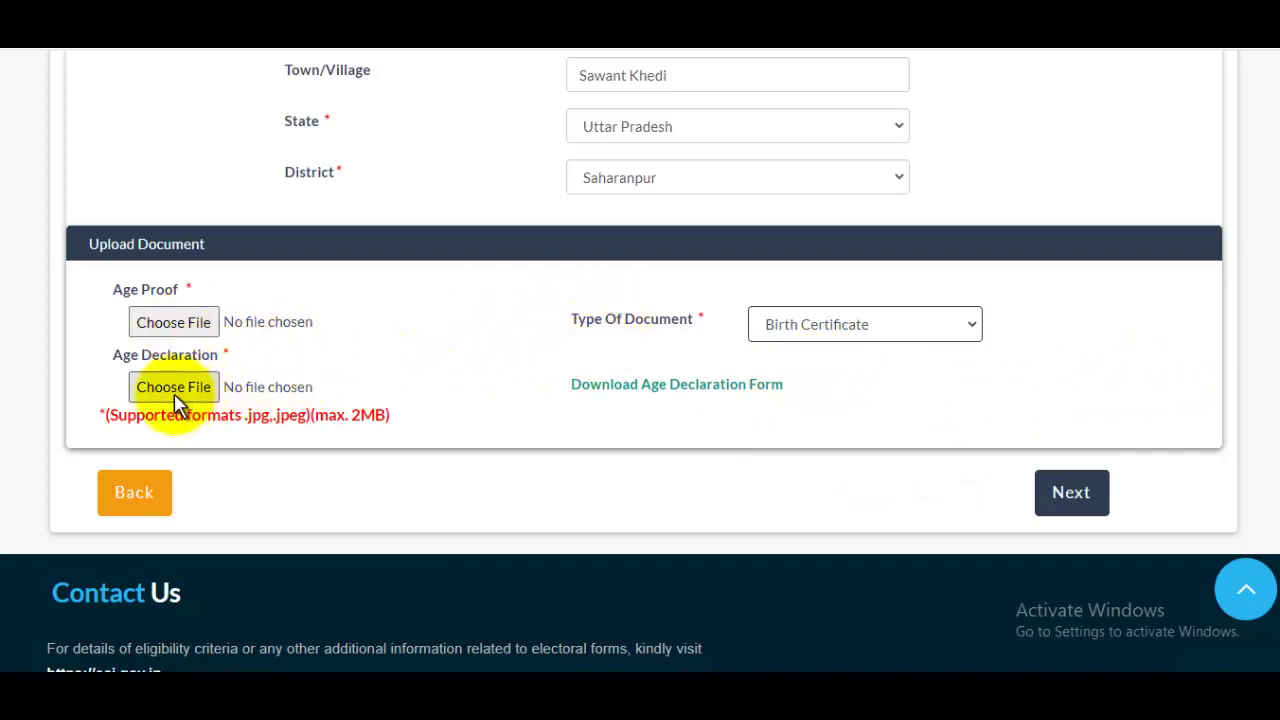
click(698, 397)
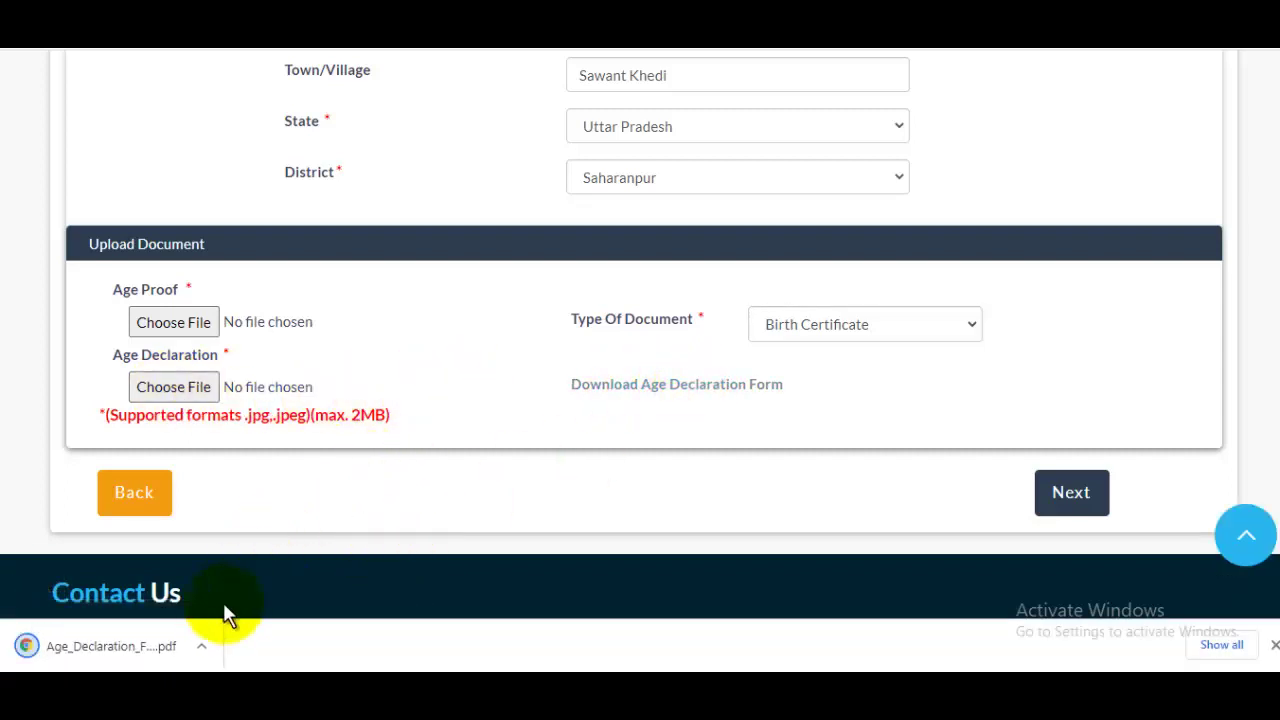
Open the downloaded Age_Declaration_Form (2).pdf and zoom it to 125%.
click(205, 645)
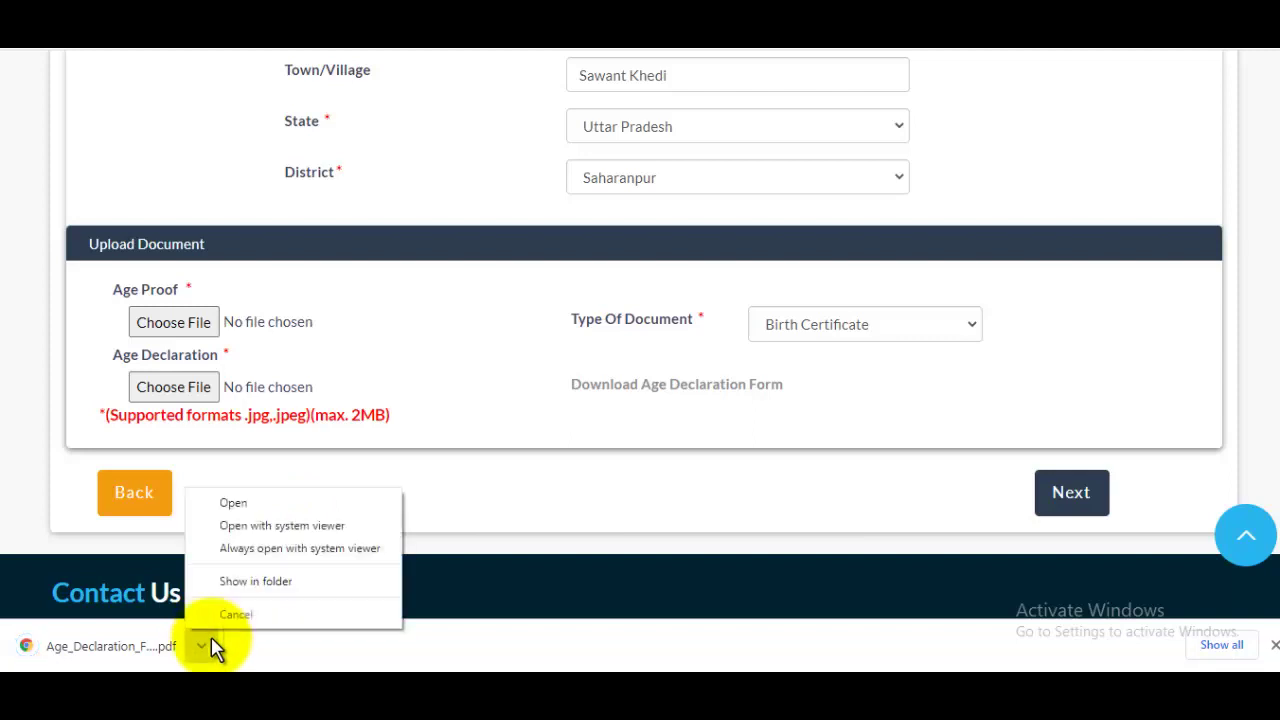
click(251, 507)
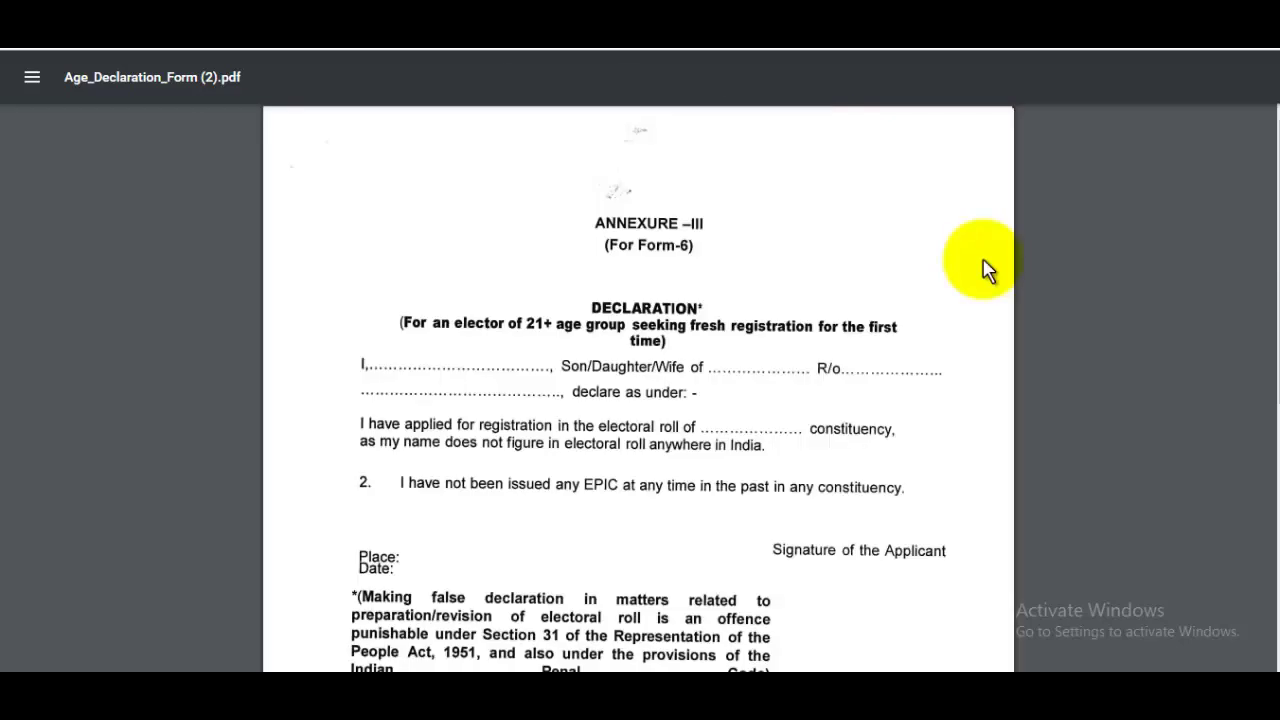
scroll(1262, 194, down, 1)
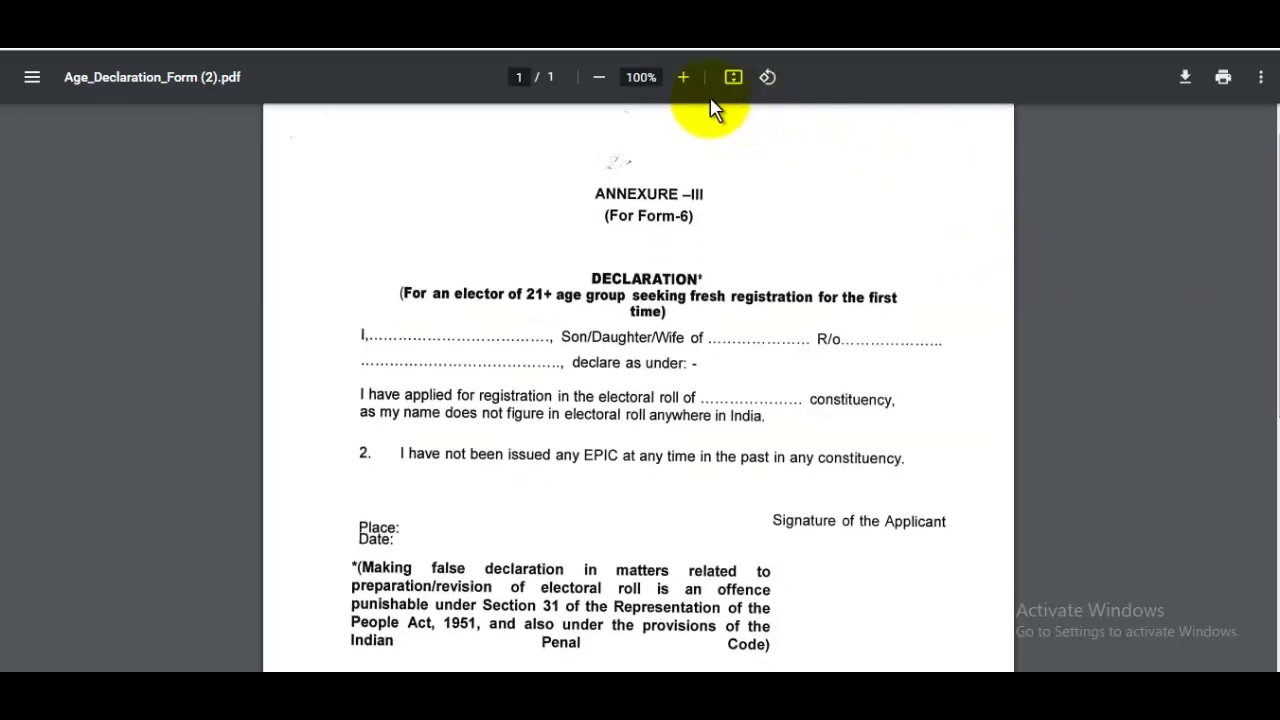
click(683, 78)
scroll(1262, 240, down, 2)
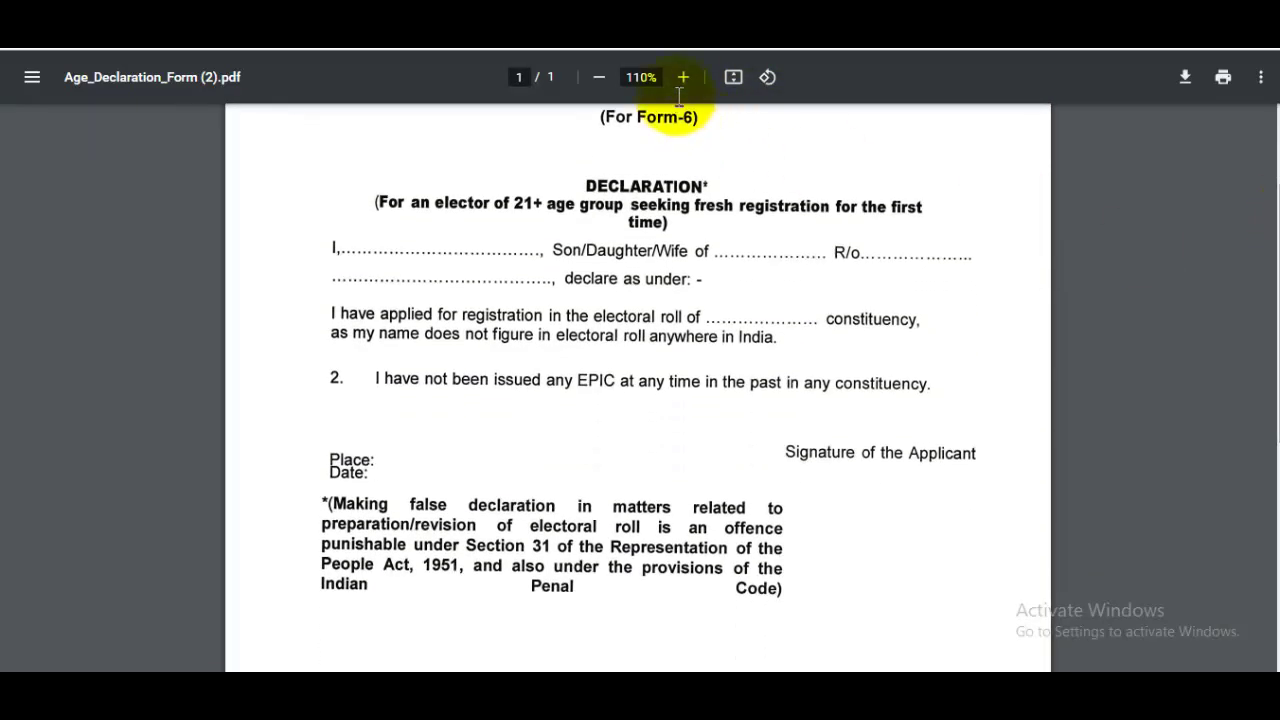
click(683, 77)
Read through the declaration's name and constituency lines, then return to the NVSP form.
drag(320, 268, 478, 280)
click(478, 280)
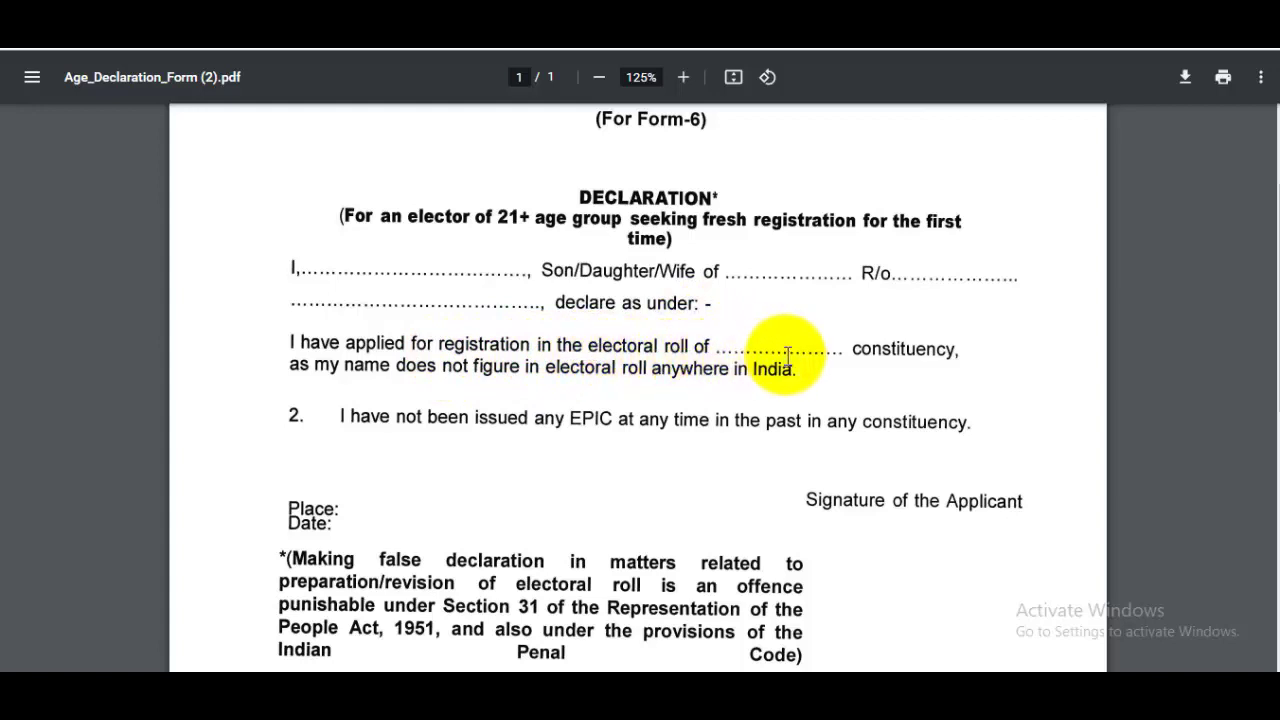
drag(745, 349, 811, 344)
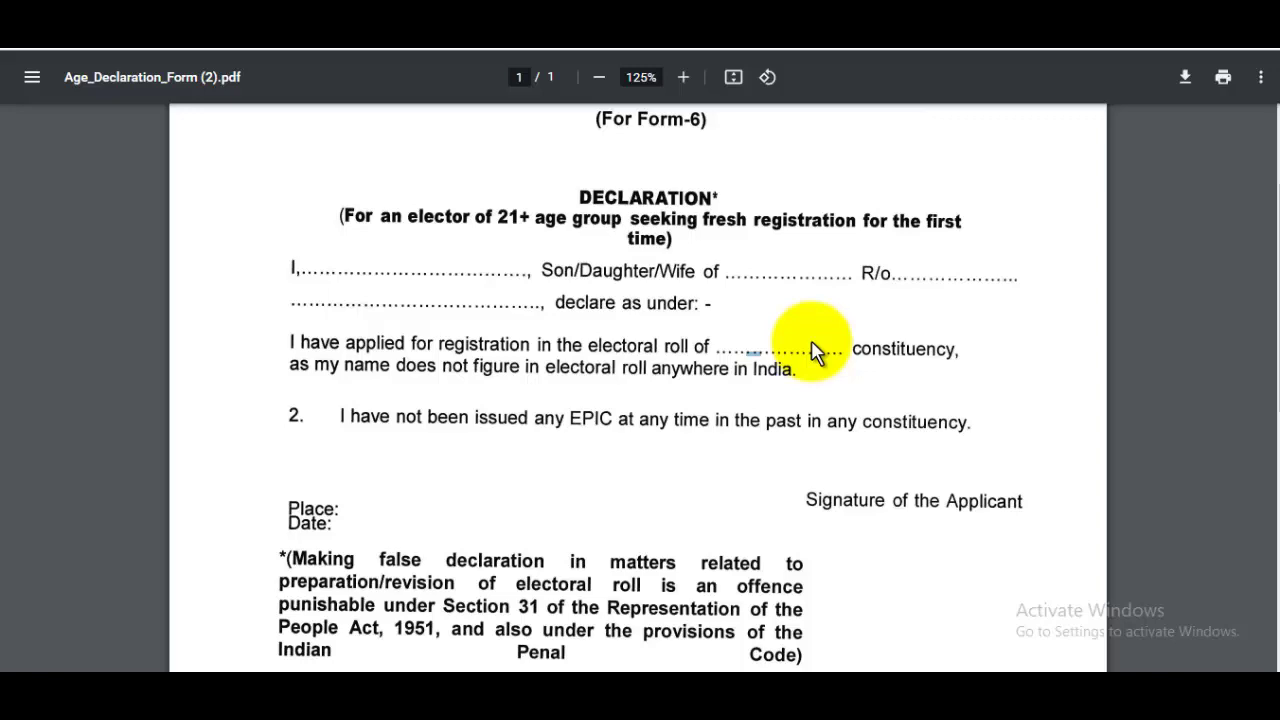
scroll(790, 335, down, 5)
scroll(829, 351, up, 1)
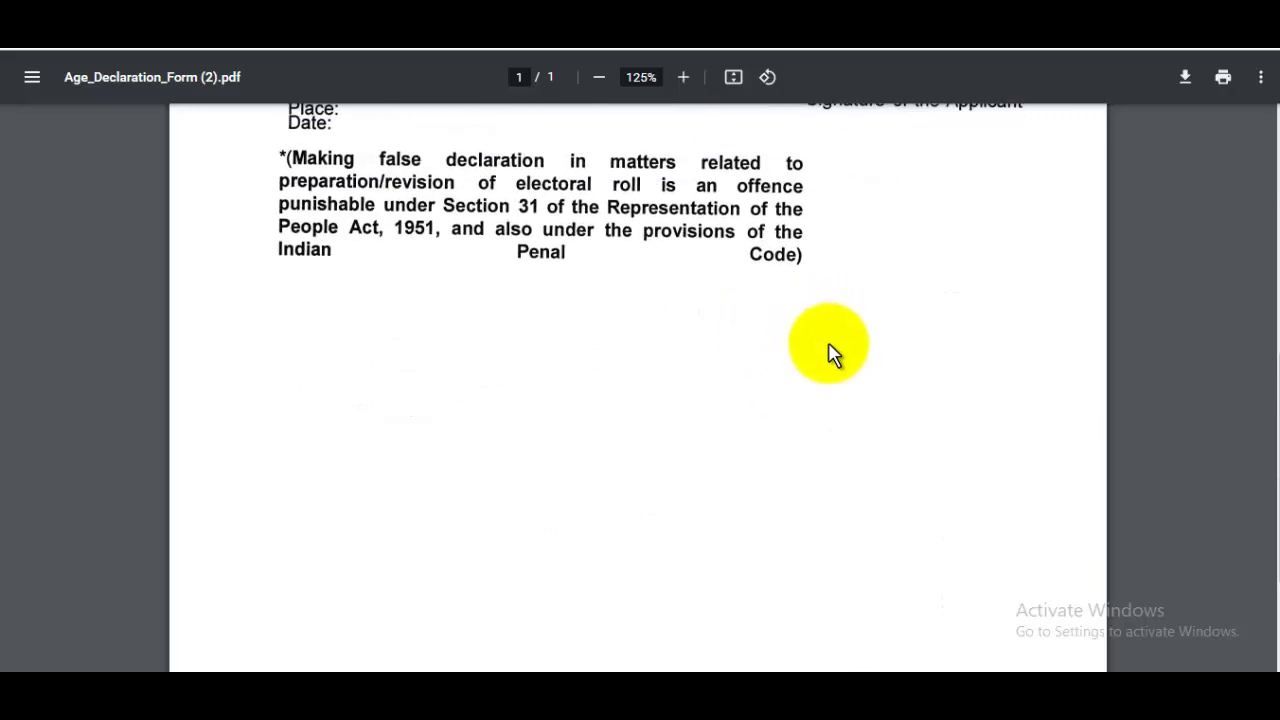
scroll(916, 300, up, 2)
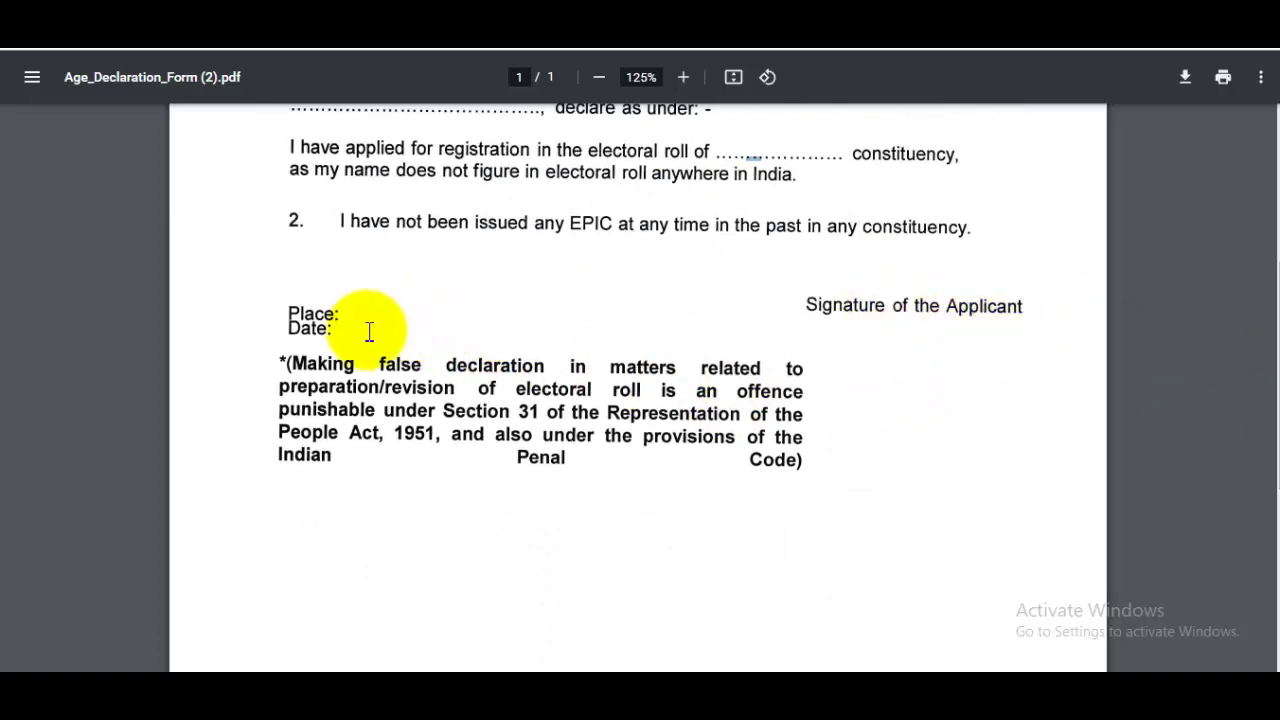
scroll(1266, 430, down, 3)
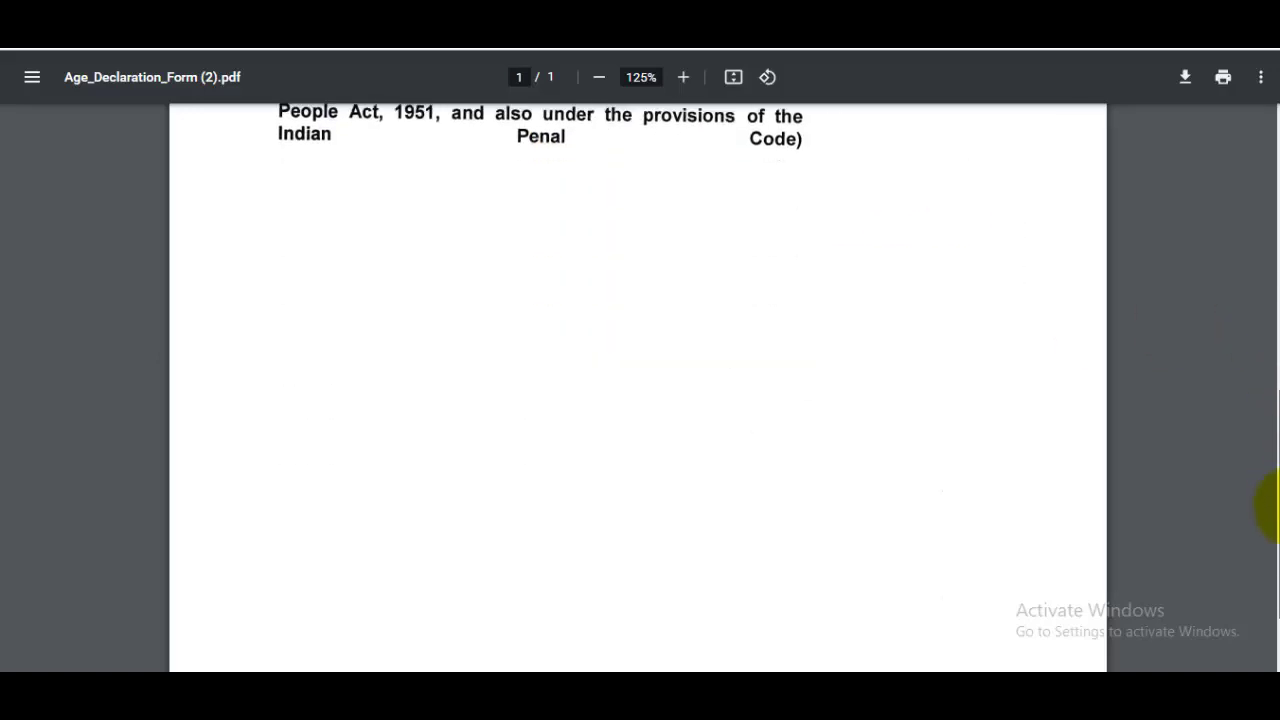
scroll(1270, 290, up, 3)
scroll(1265, 230, up, 4)
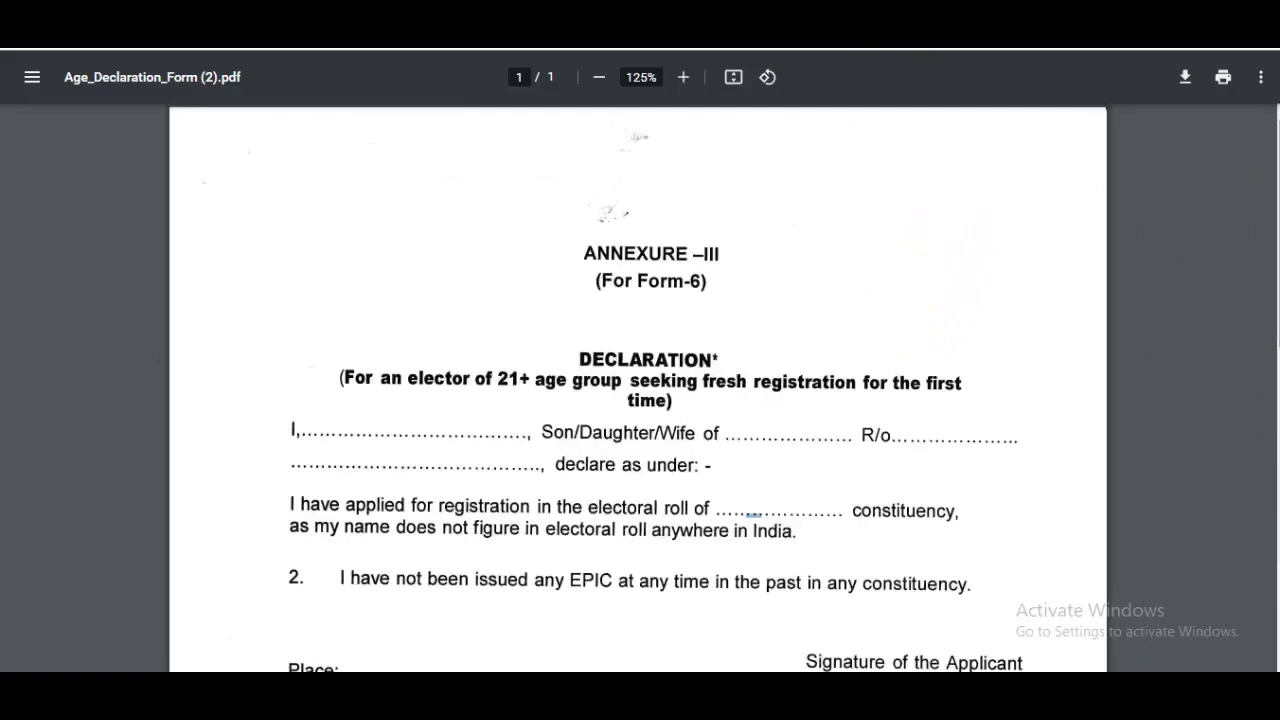
click(909, 30)
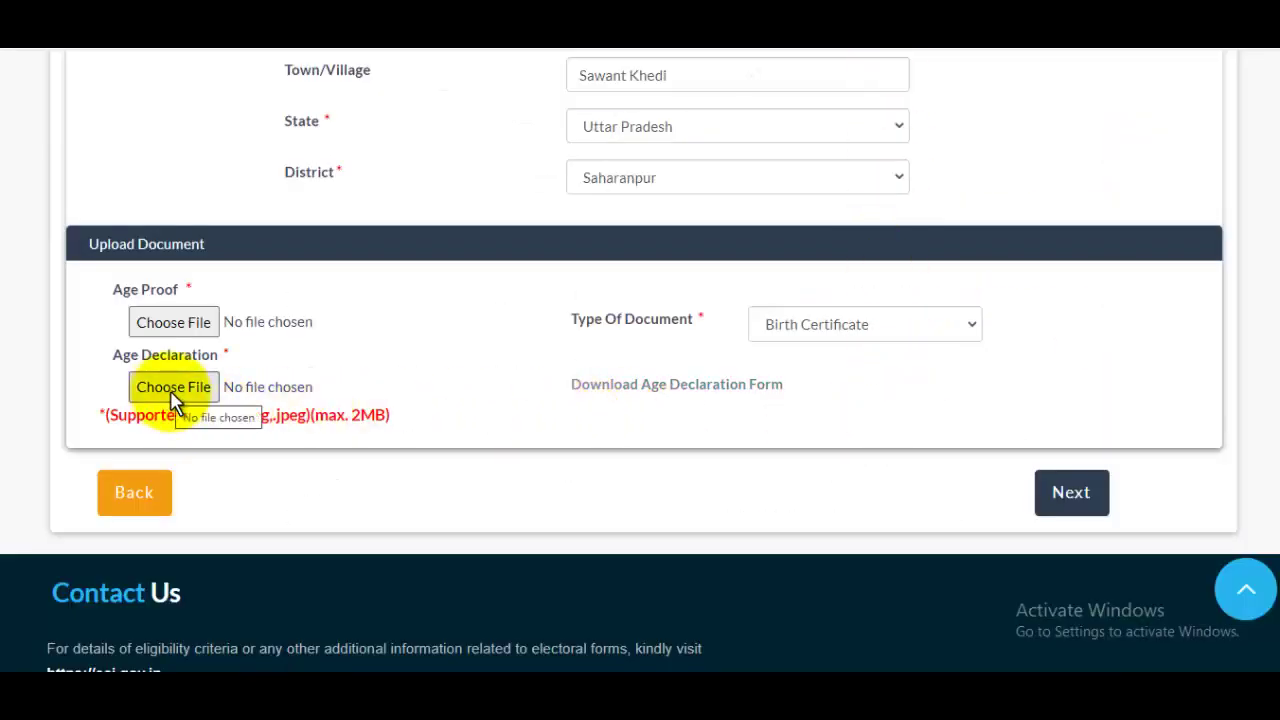
Advance the application past Upload Document to step 4, Personal details.
click(1076, 507)
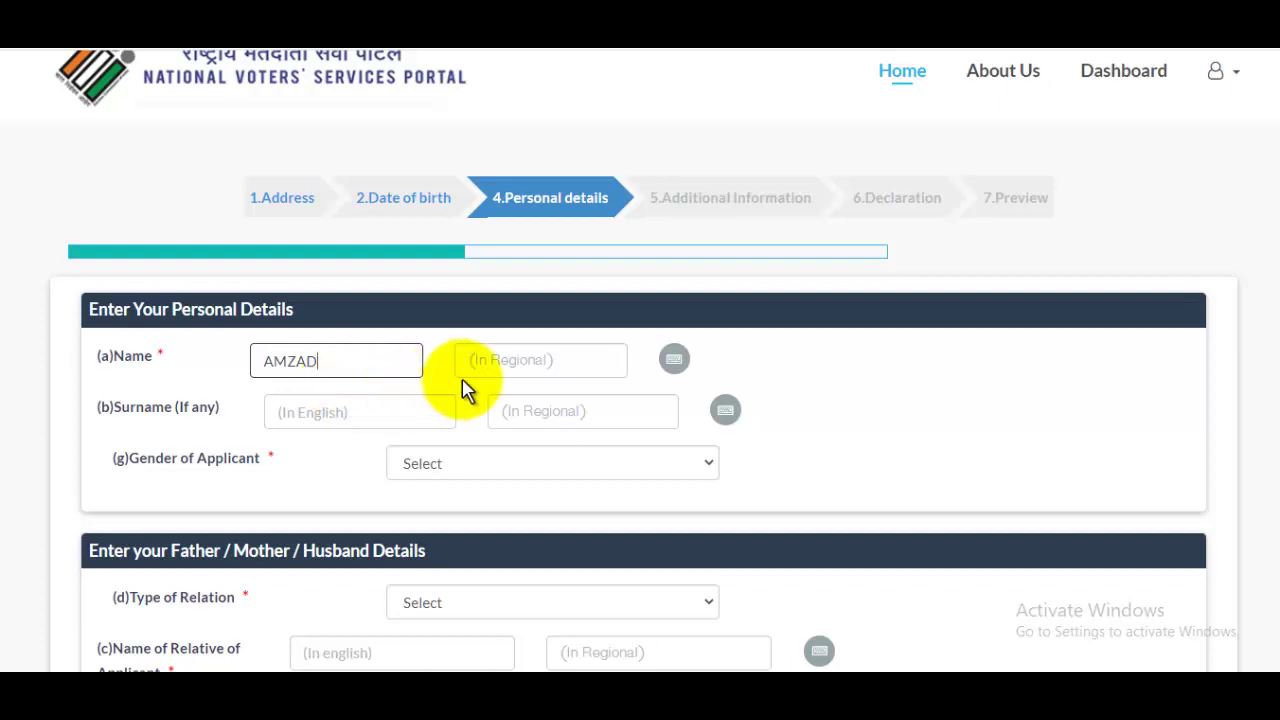
Add the regional-script name and surname and set gender to Male.
click(557, 363)
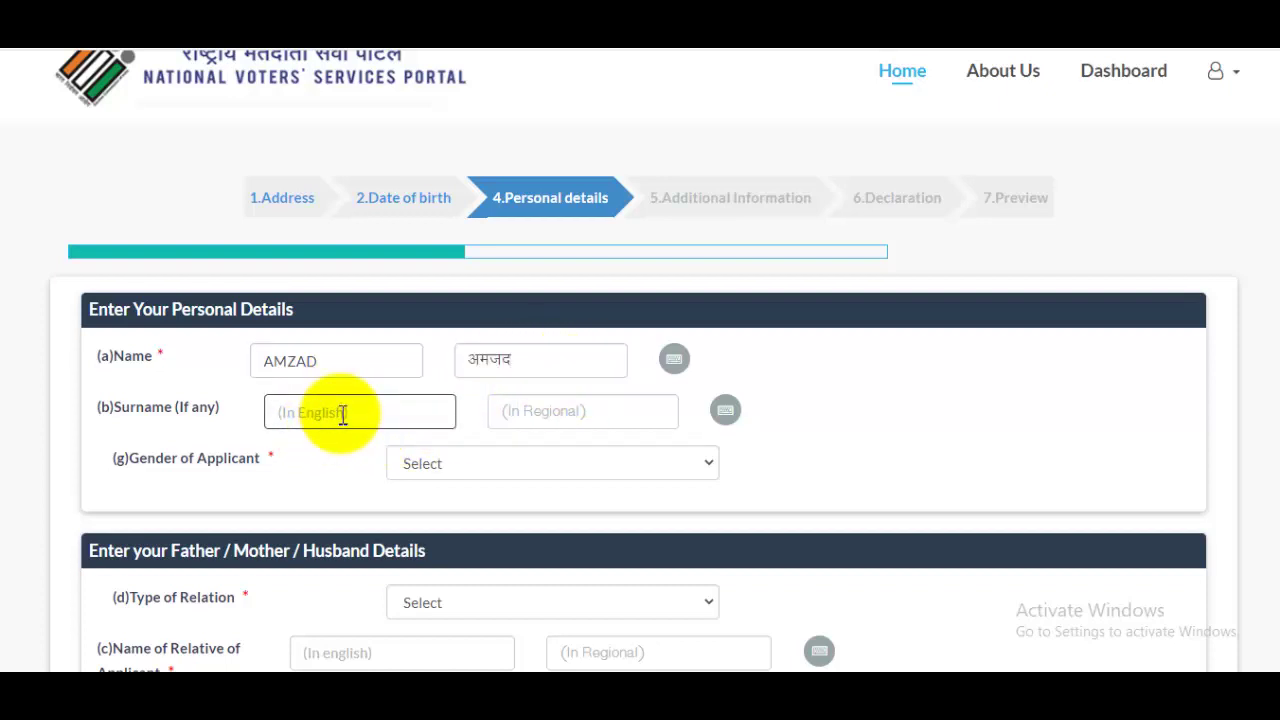
click(508, 411)
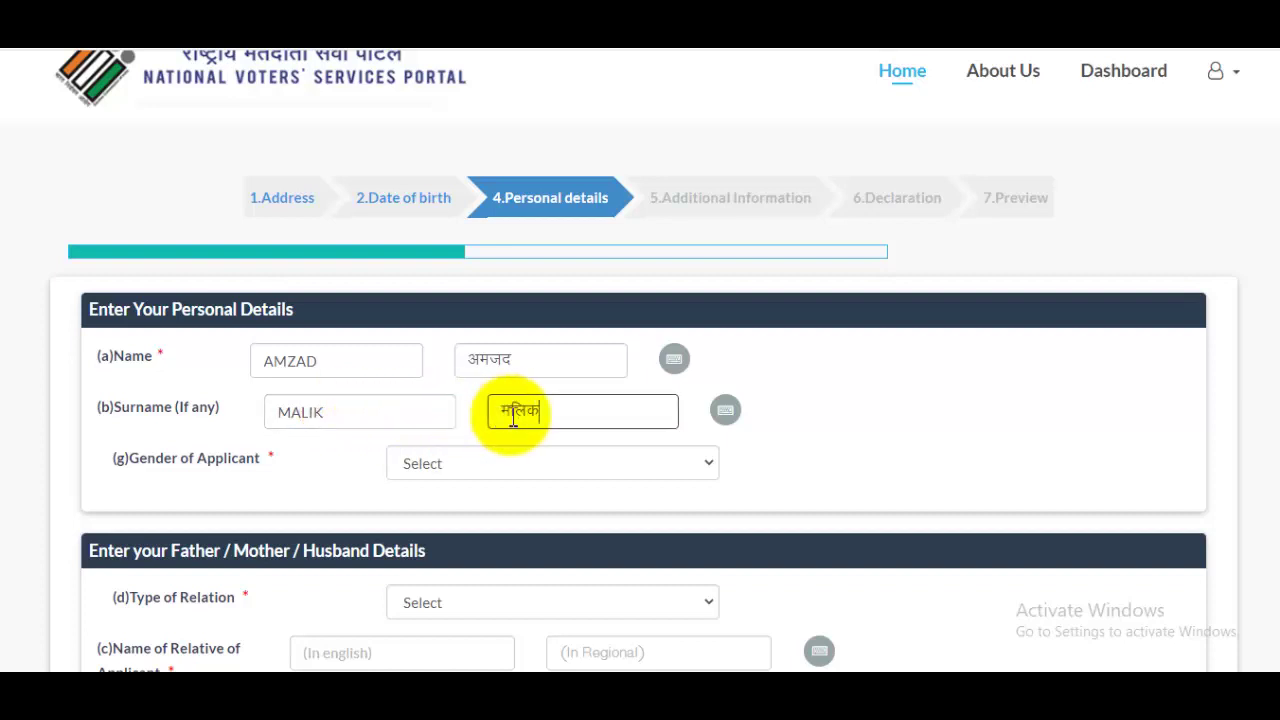
click(470, 486)
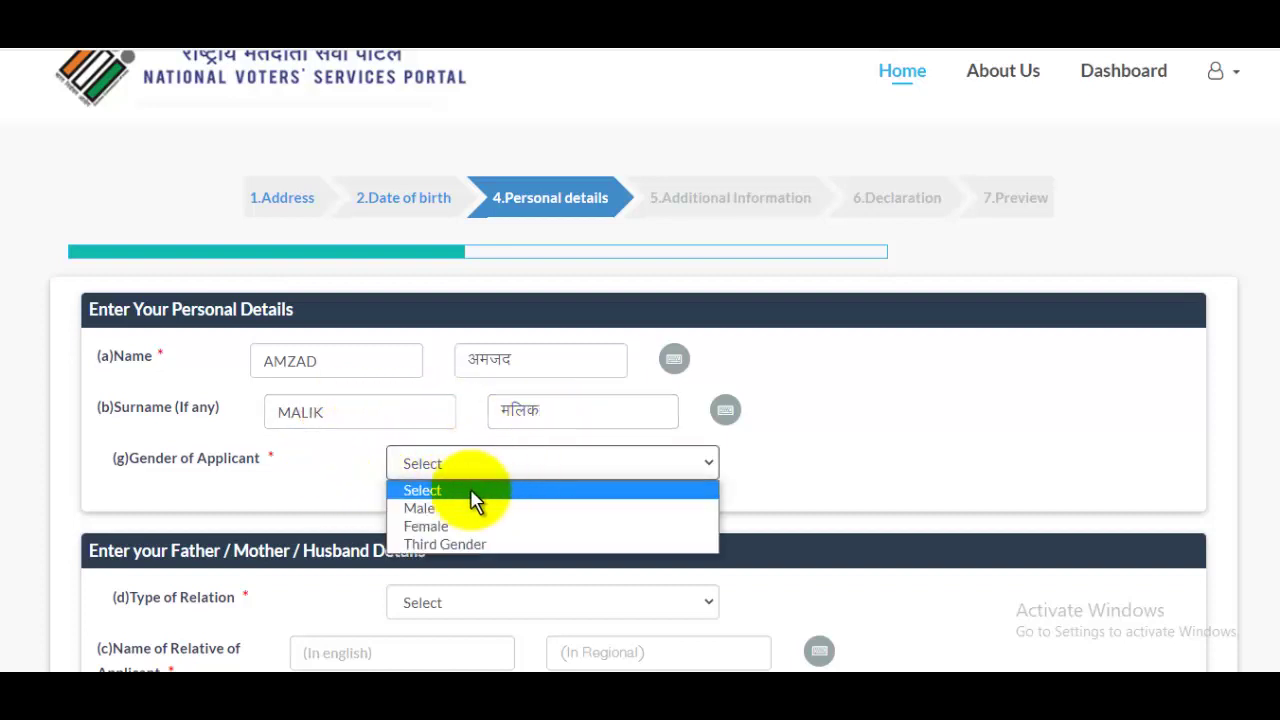
click(425, 507)
Set the relation type to Father and enter the father's name and surname.
scroll(1249, 271, down, 3)
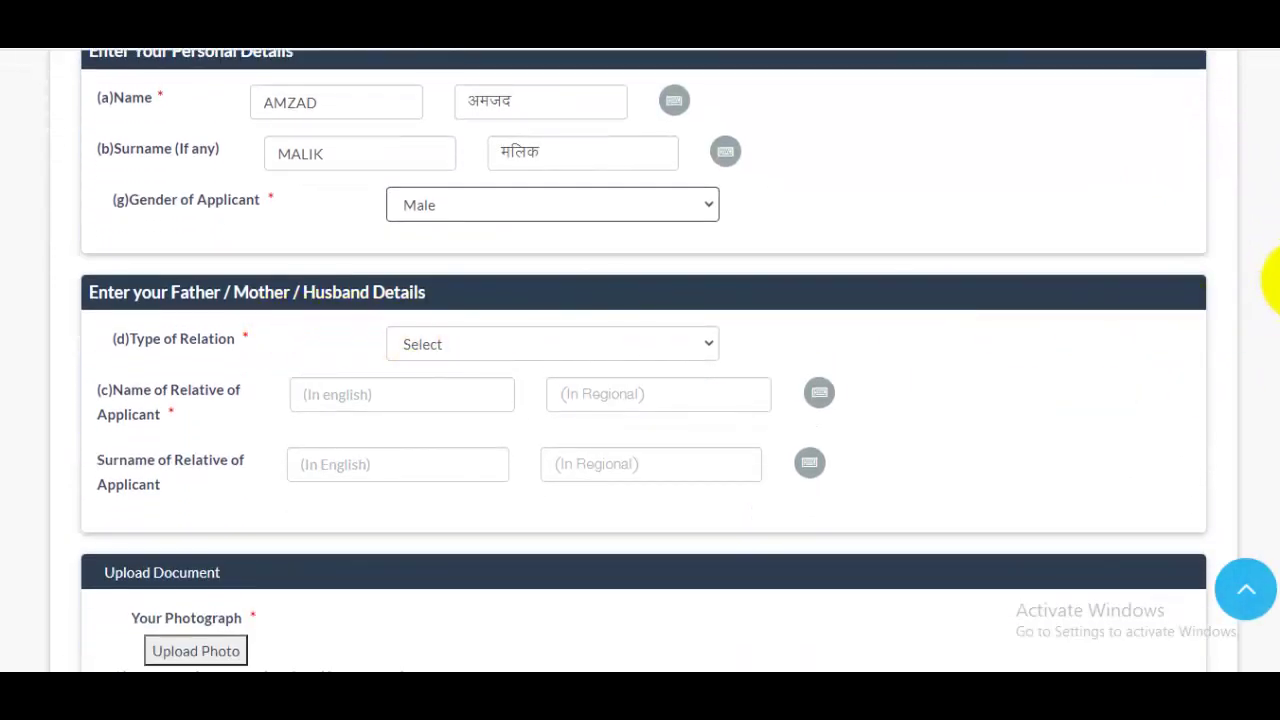
scroll(1268, 295, down, 1)
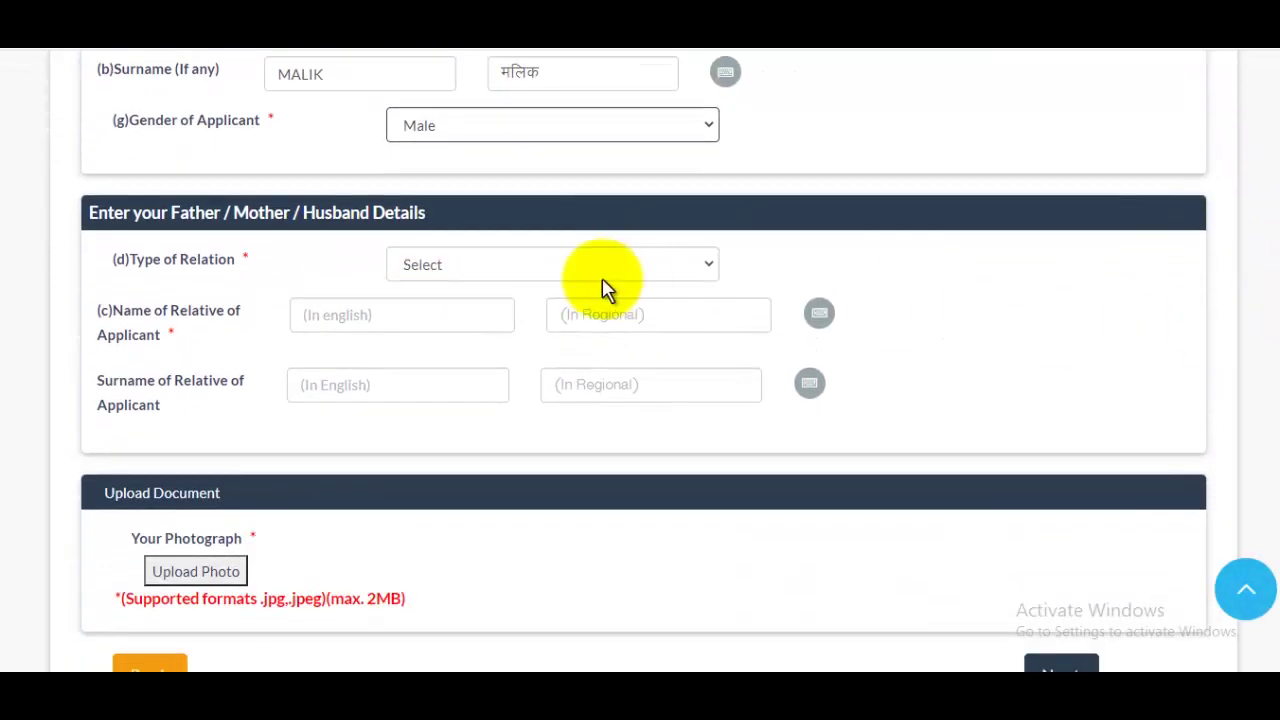
click(488, 275)
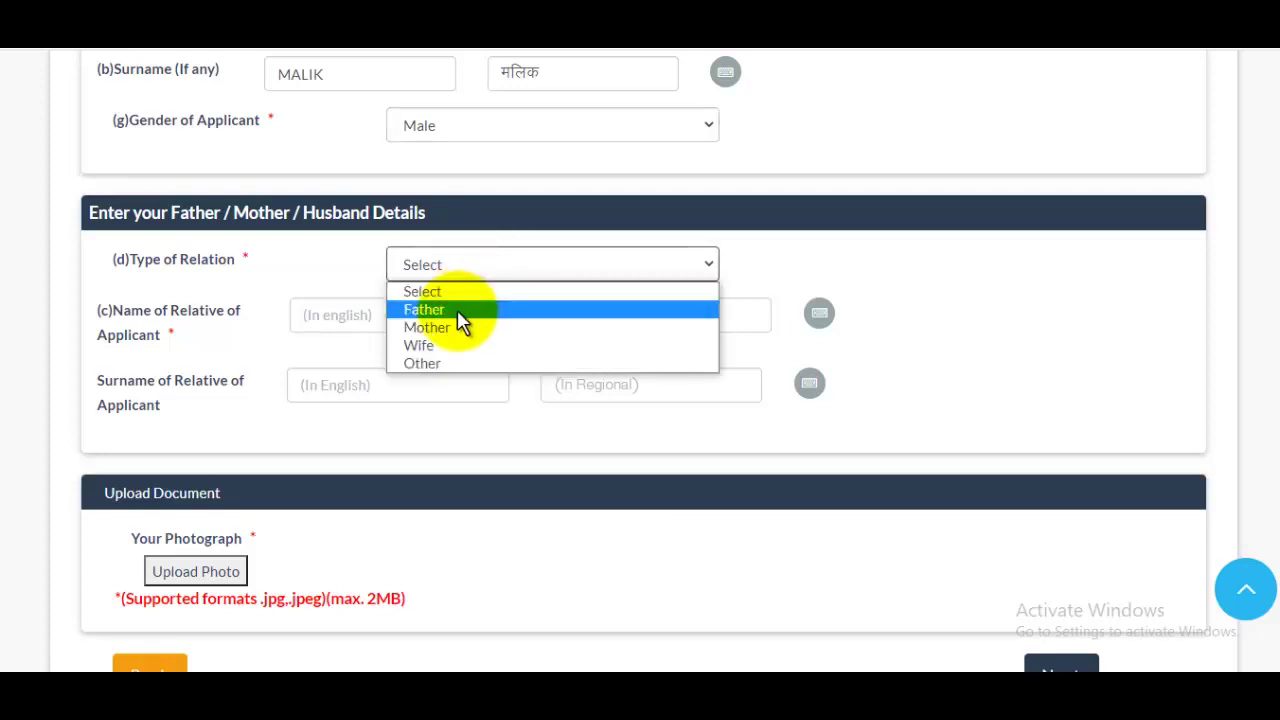
click(457, 309)
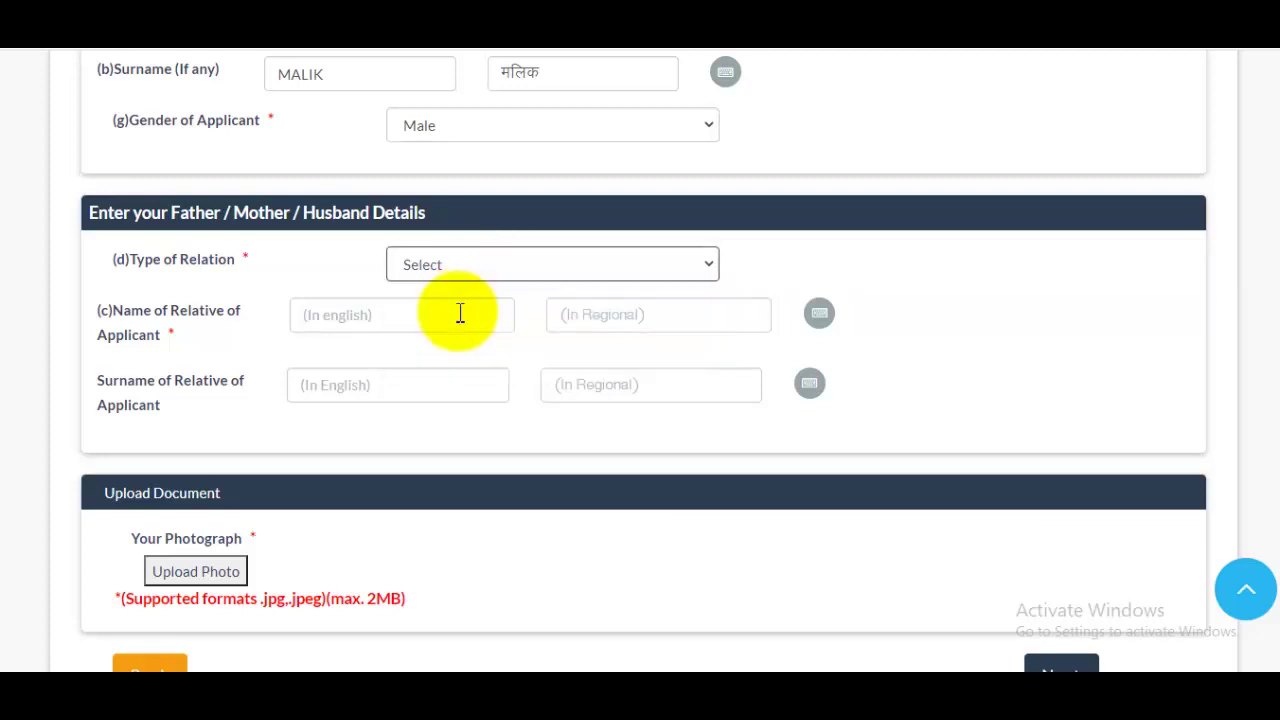
click(401, 315)
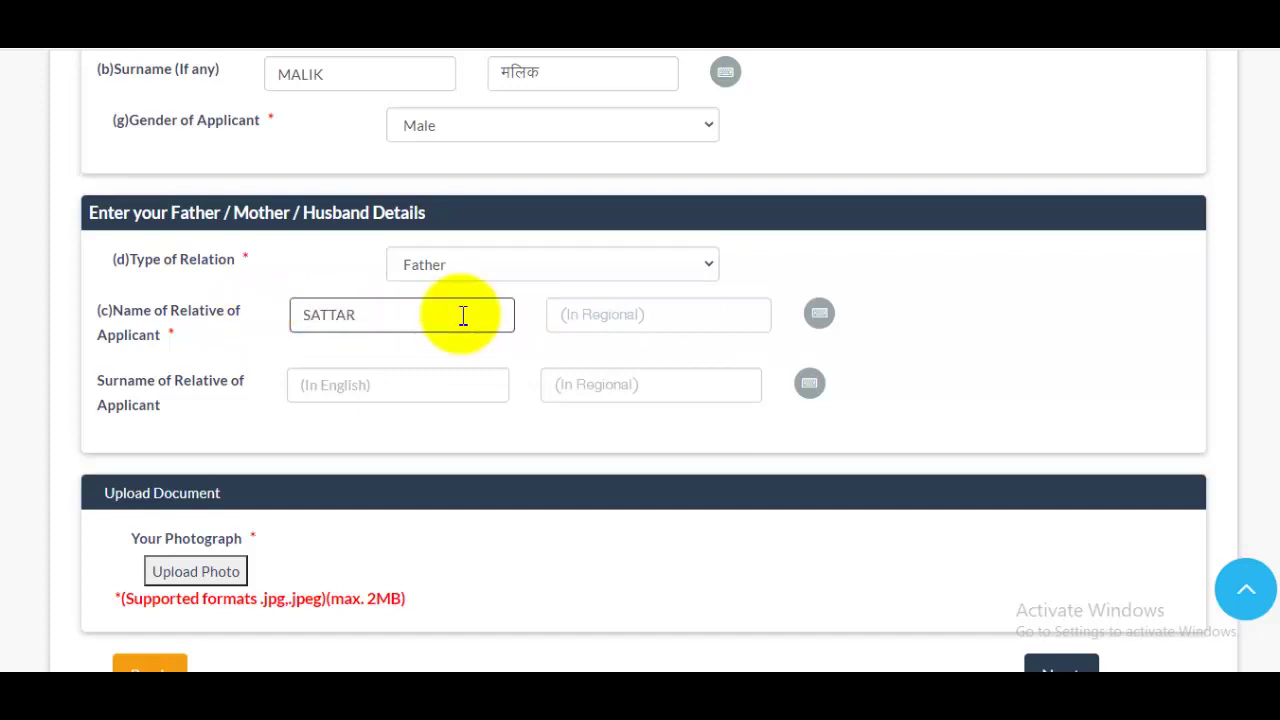
click(369, 385)
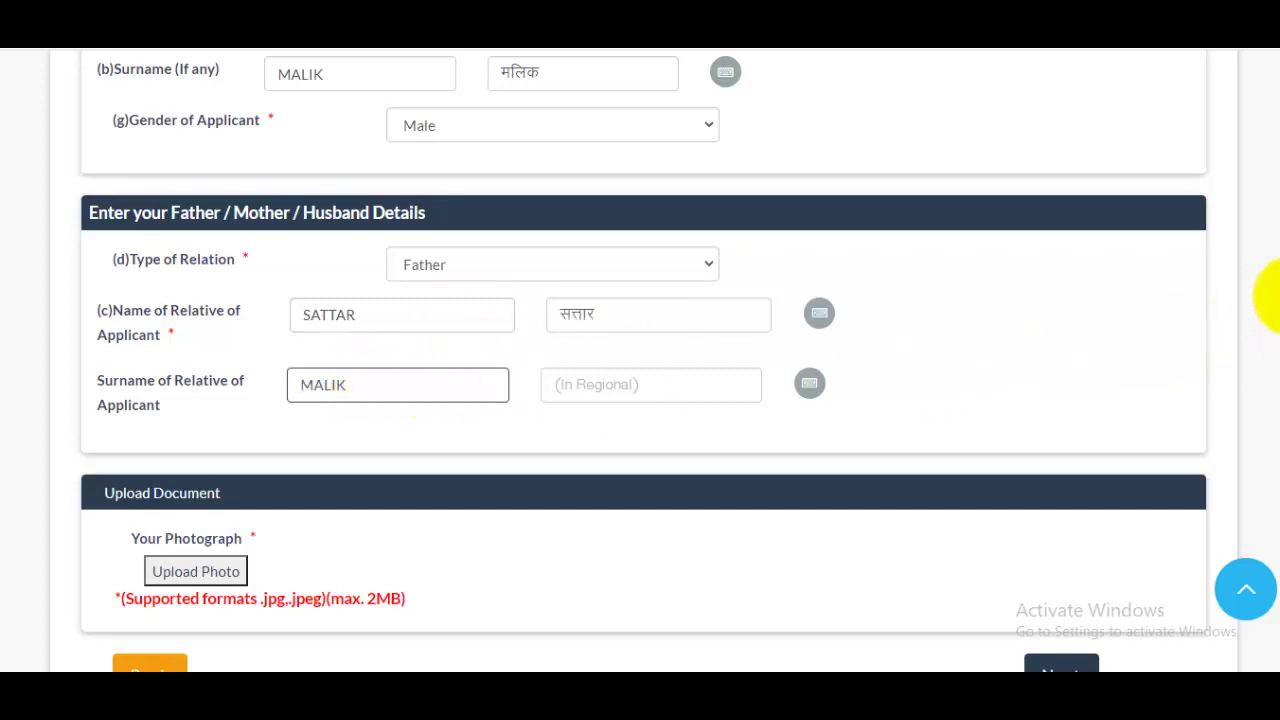
scroll(383, 460, down, 1)
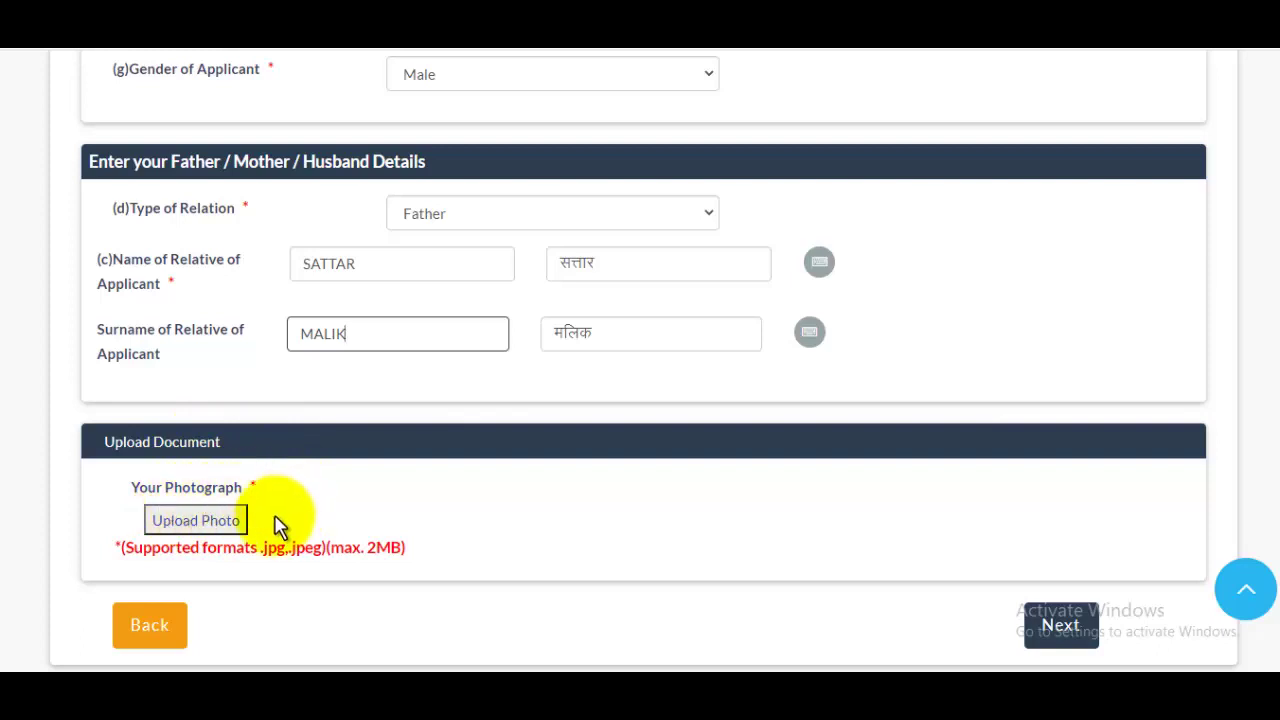
Load the applicant's portrait photo into the photo upload editor.
click(202, 528)
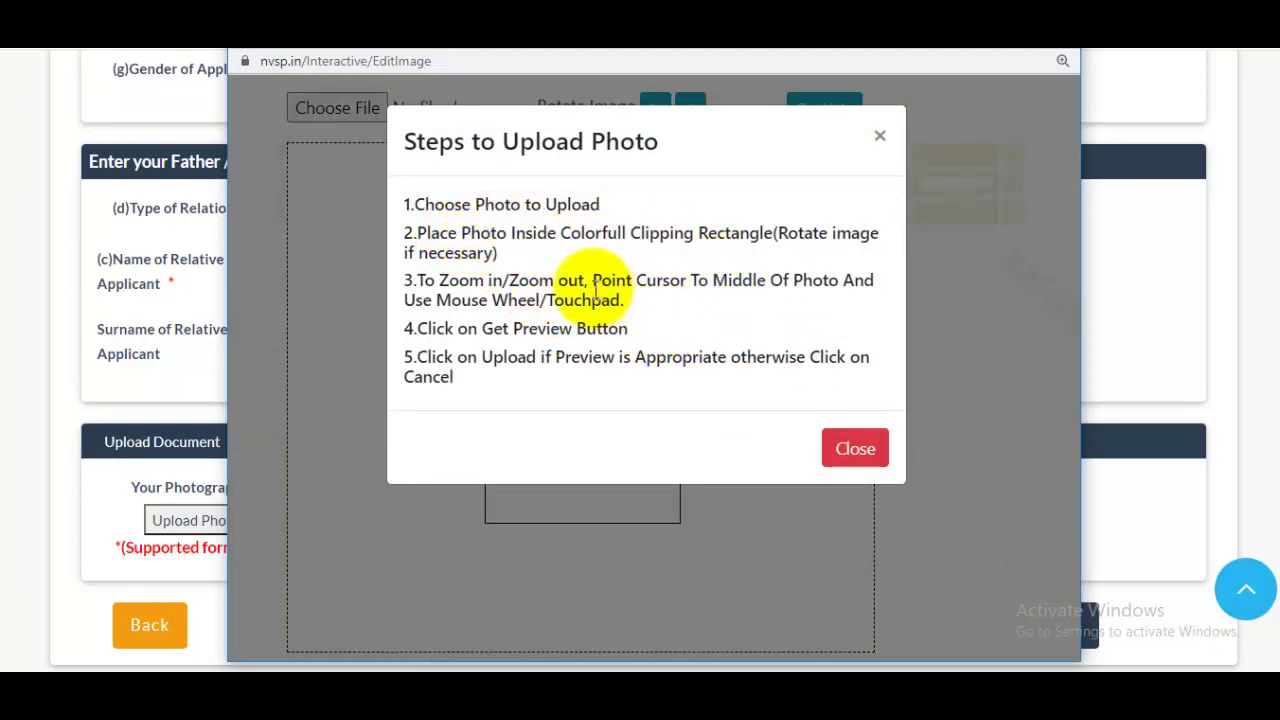
click(855, 449)
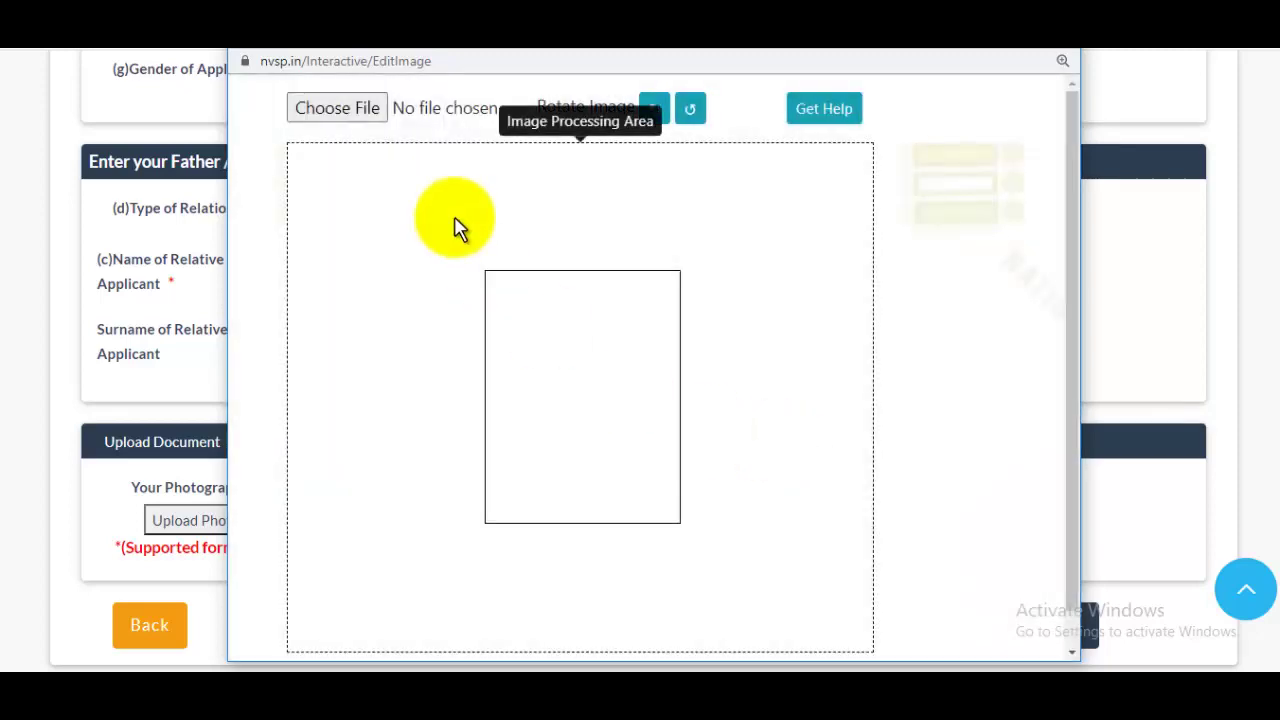
click(354, 113)
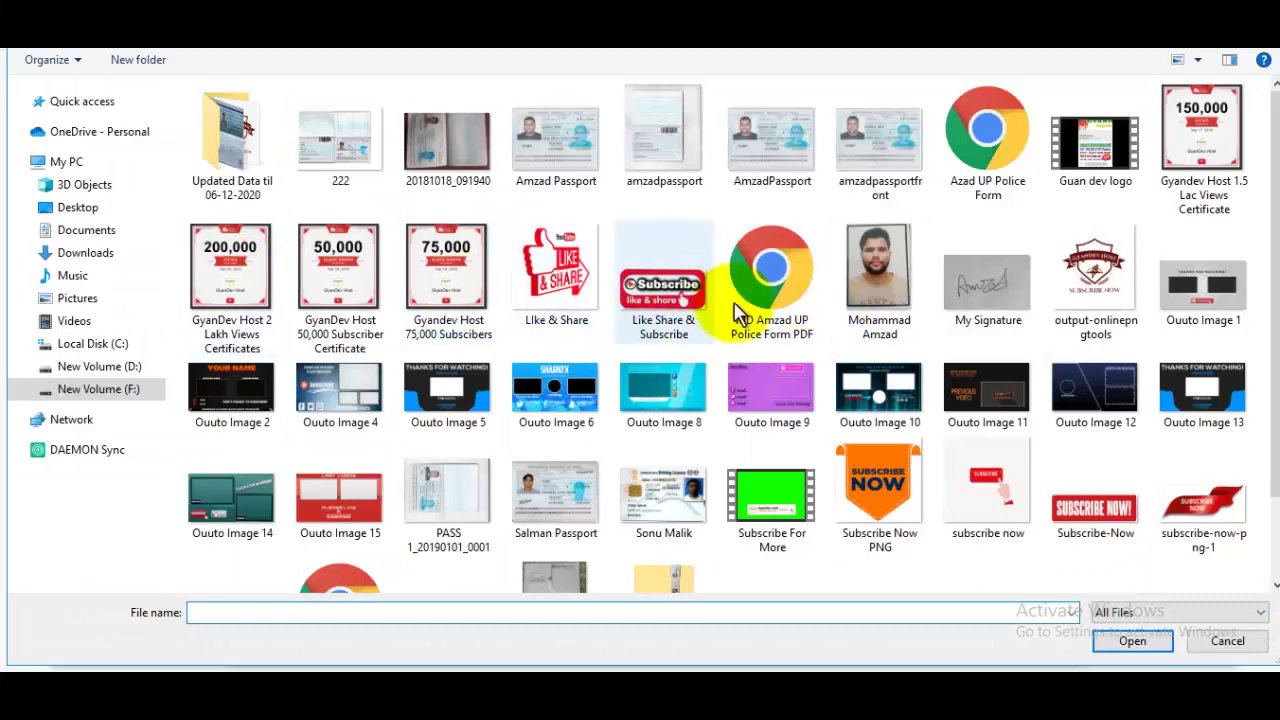
click(875, 275)
click(1133, 641)
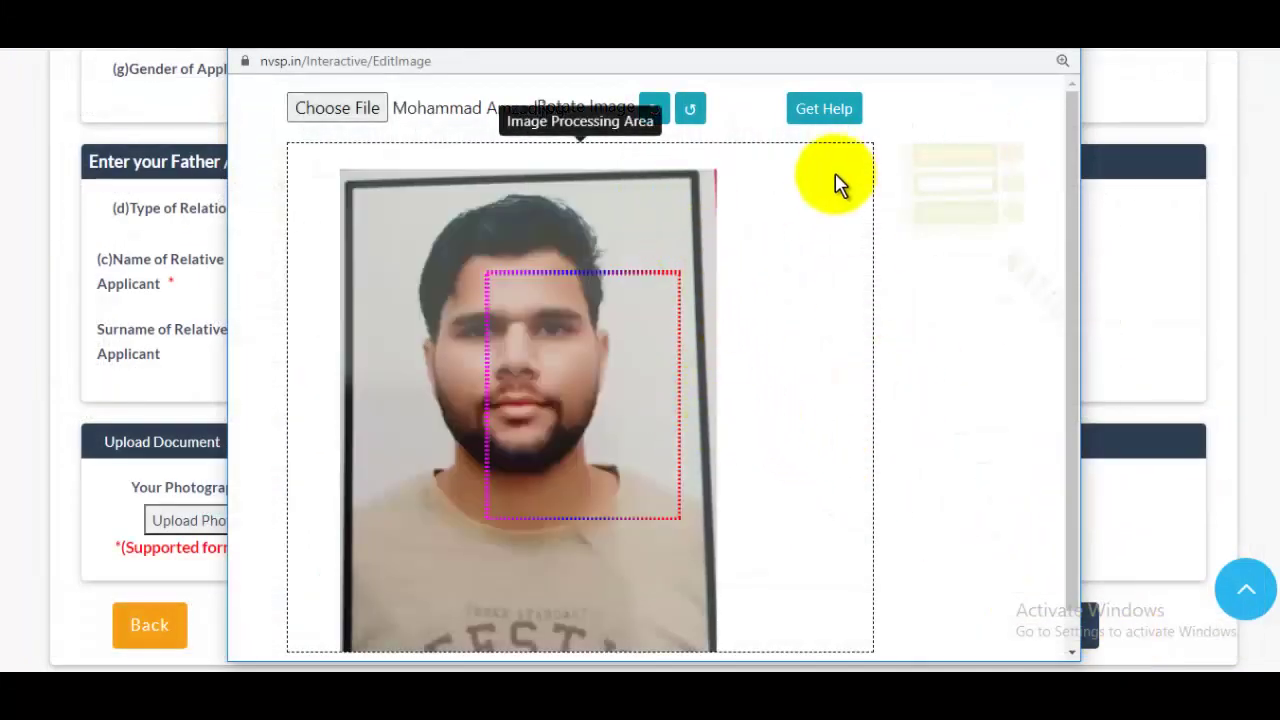
Crop the face within the frame, preview it, and save the photo.
drag(557, 343, 639, 474)
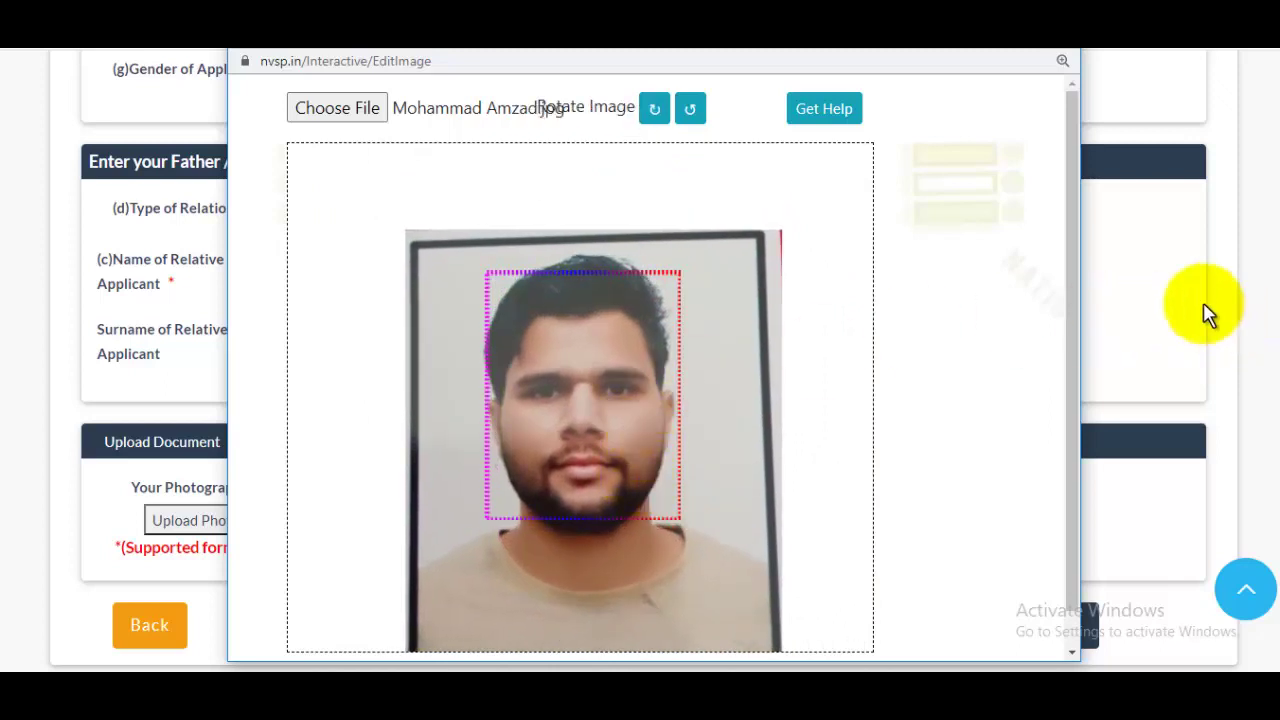
drag(1068, 262, 1068, 352)
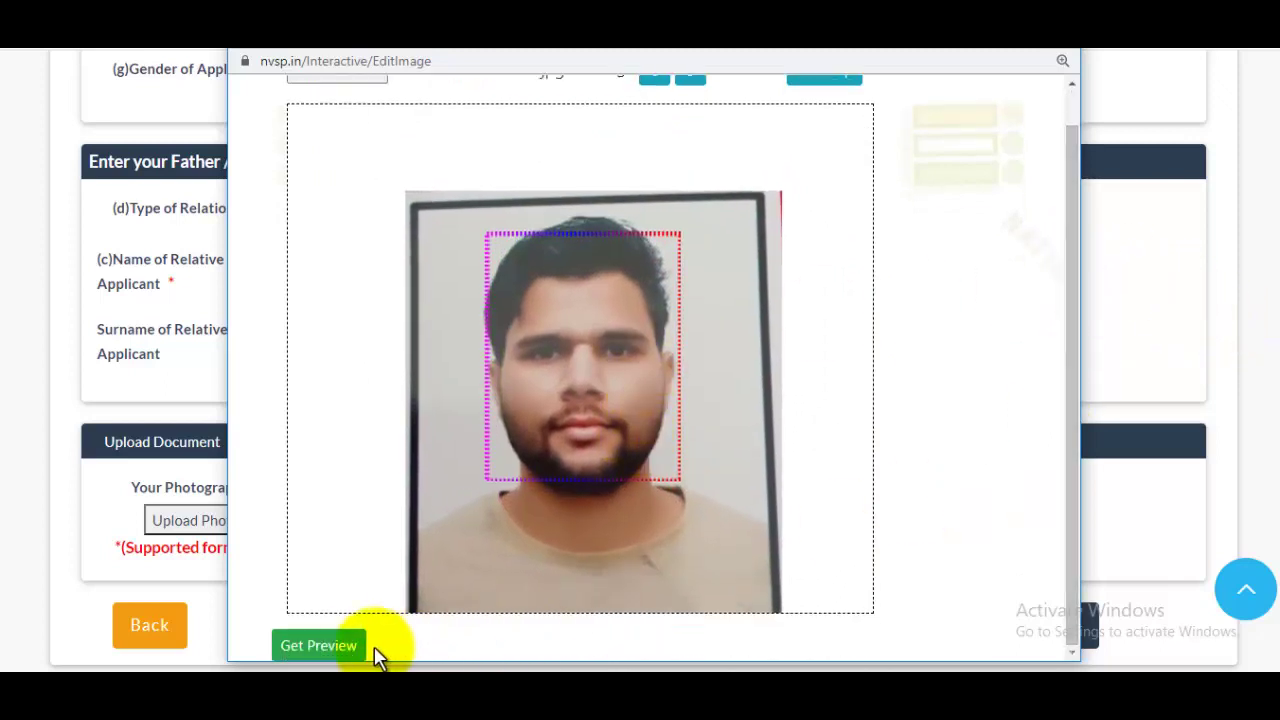
click(341, 647)
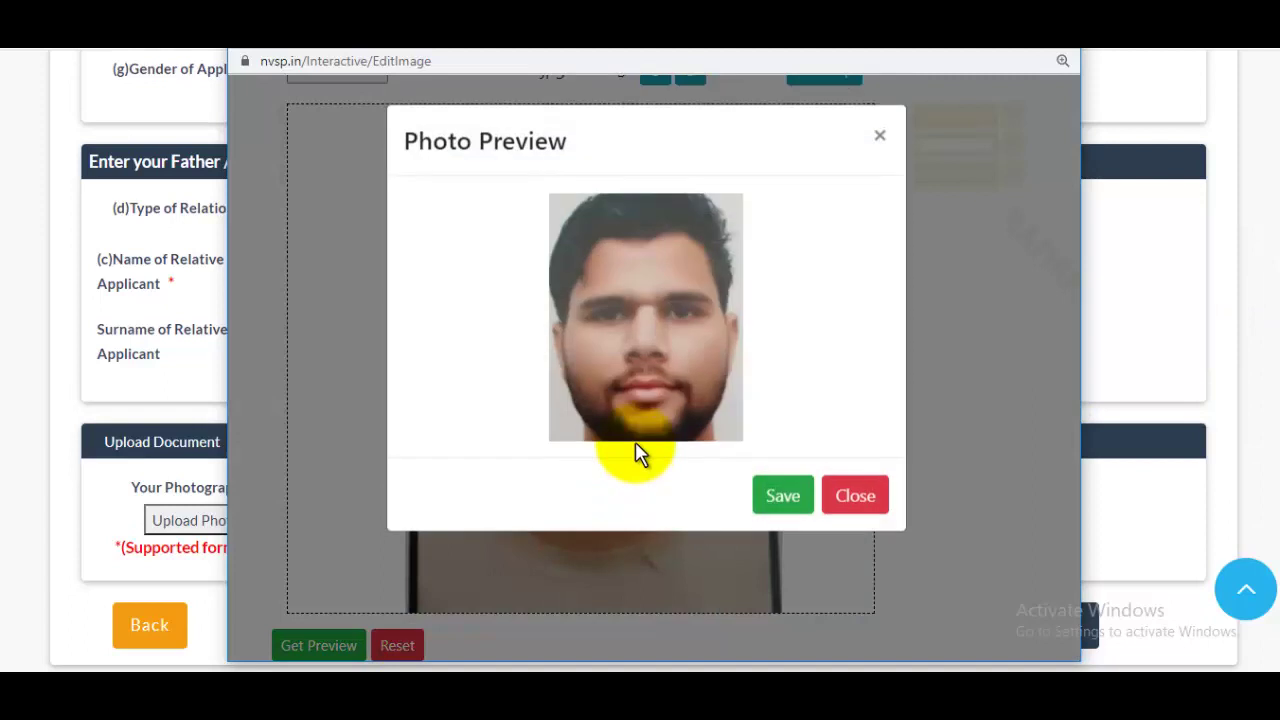
click(800, 494)
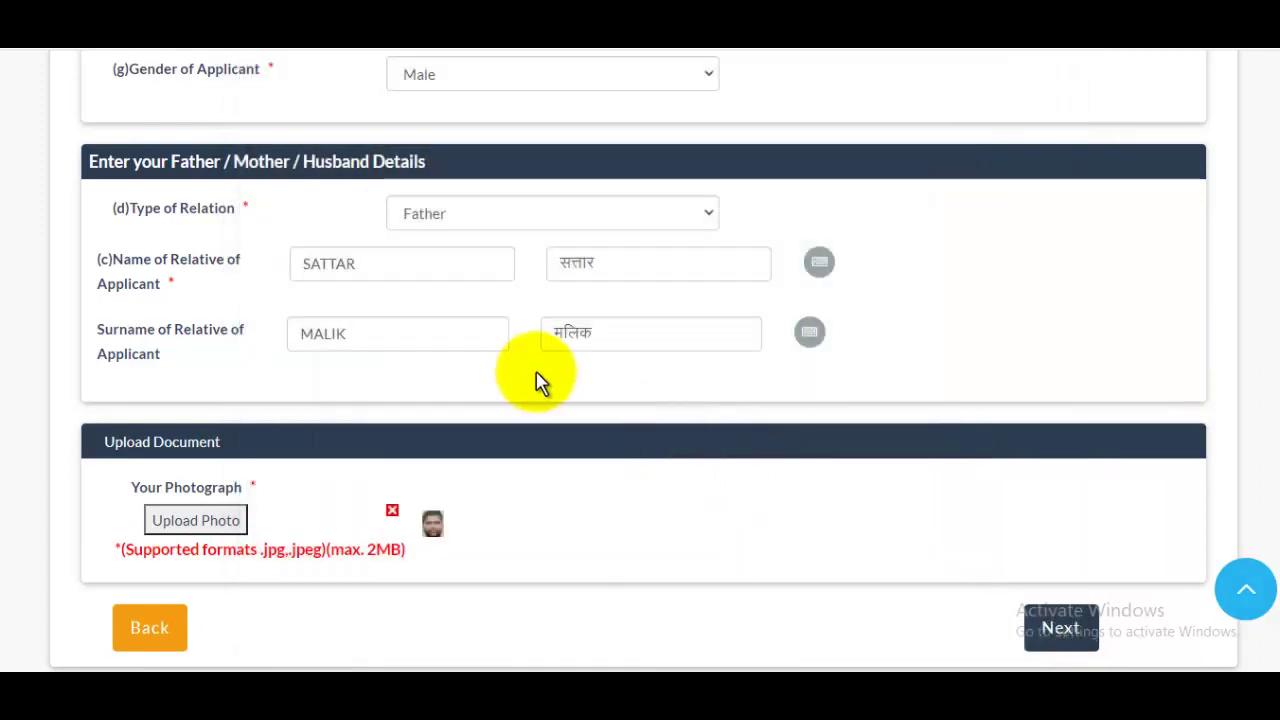
Continue from the photograph section to step 5, Additional Information.
scroll(1262, 345, down, 1)
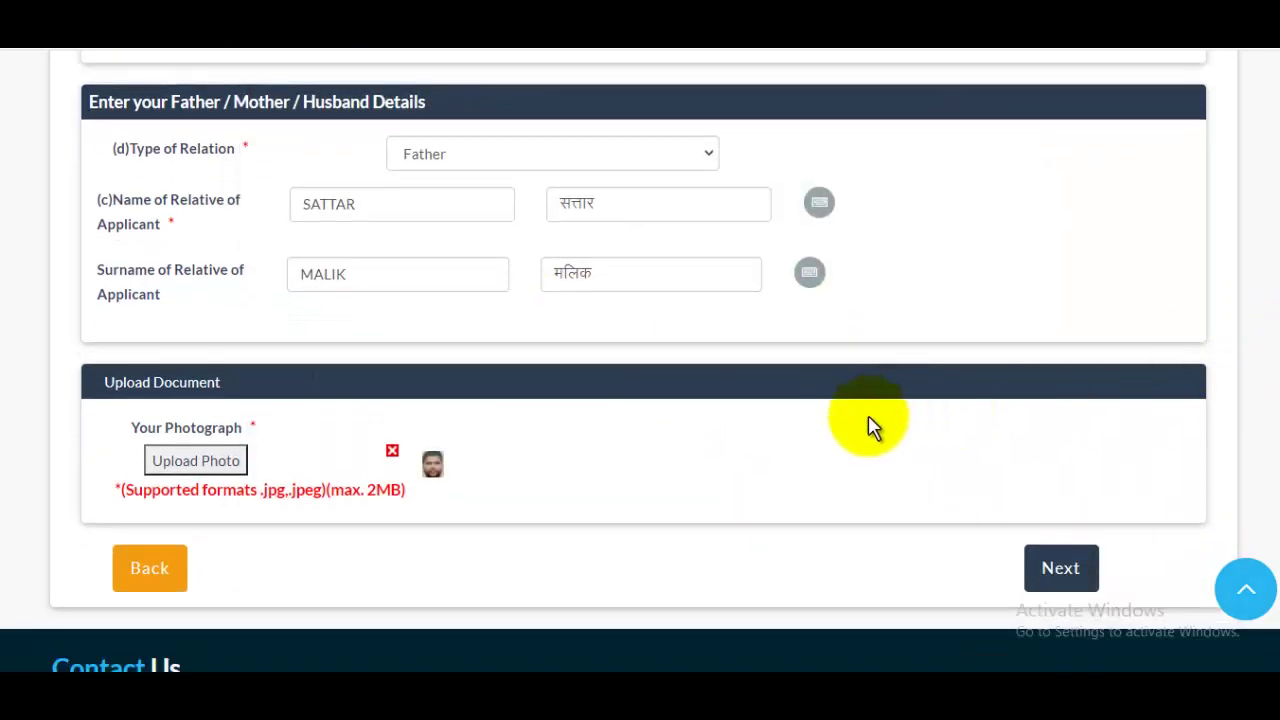
click(1061, 568)
scroll(947, 415, down, 5)
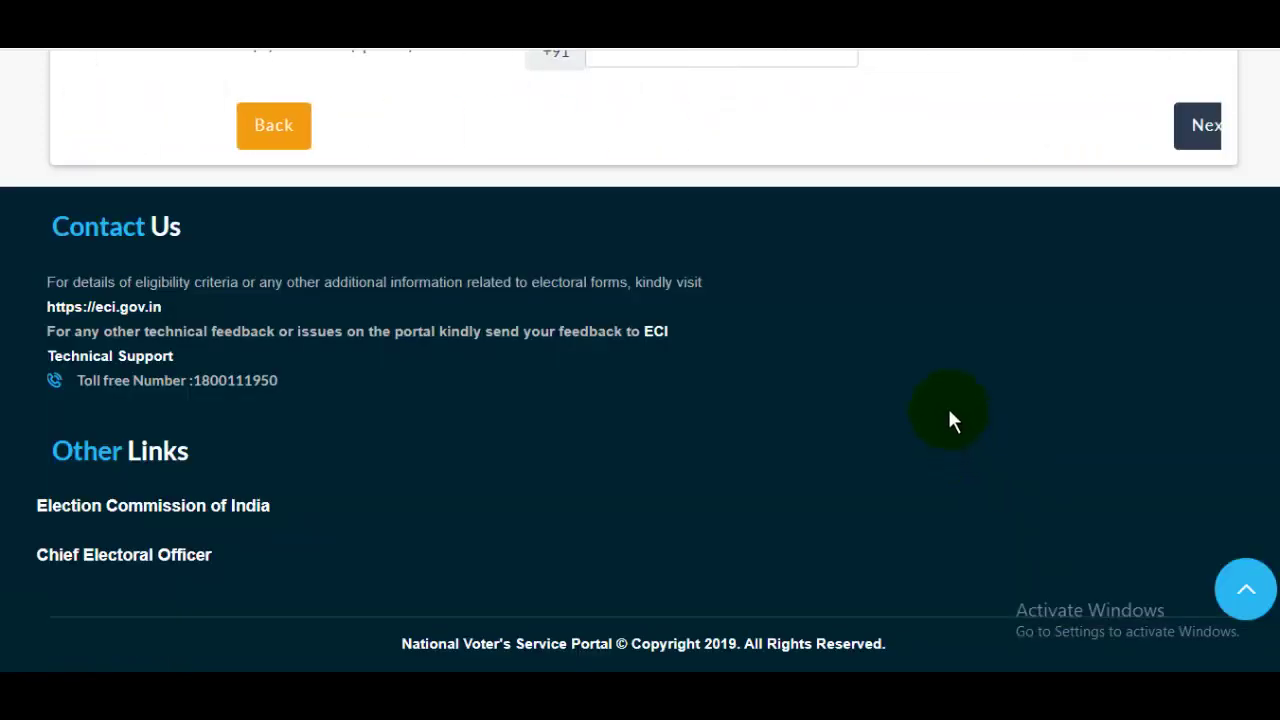
scroll(1257, 186, up, 4)
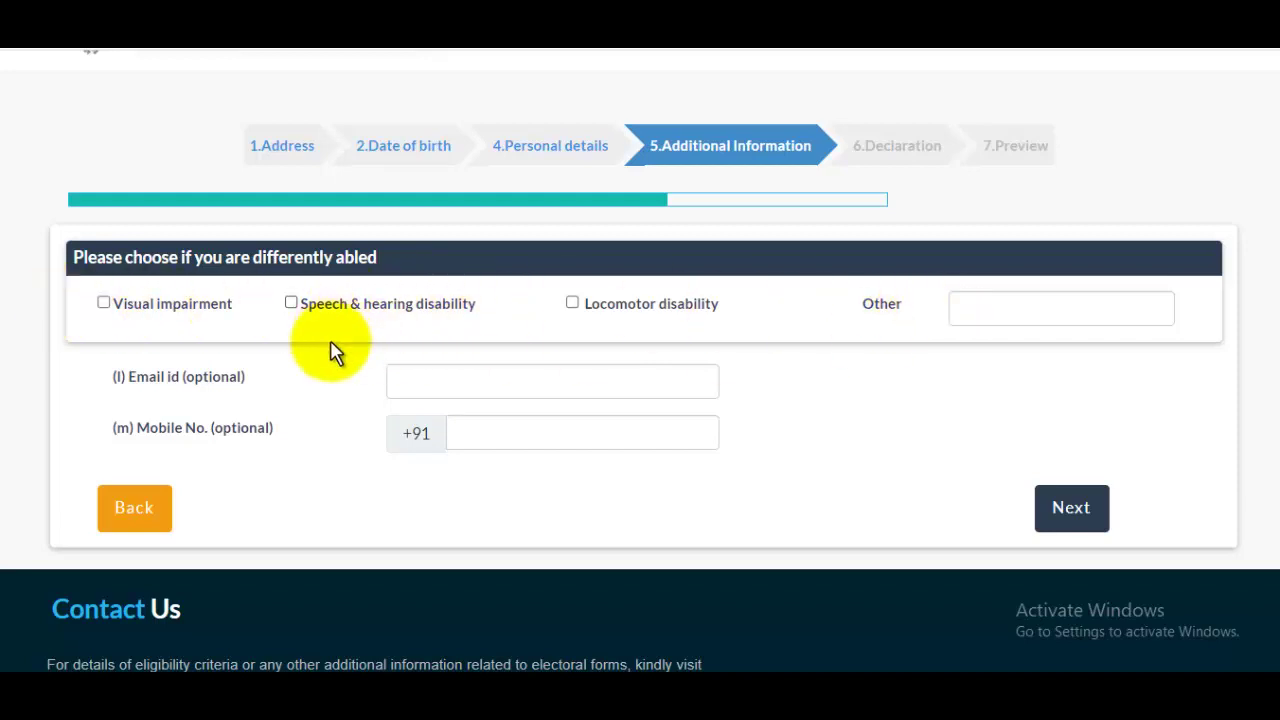
Fill in the e-mail and mobile number, set declaration Place to Saharanpur, reach Preview.
click(485, 380)
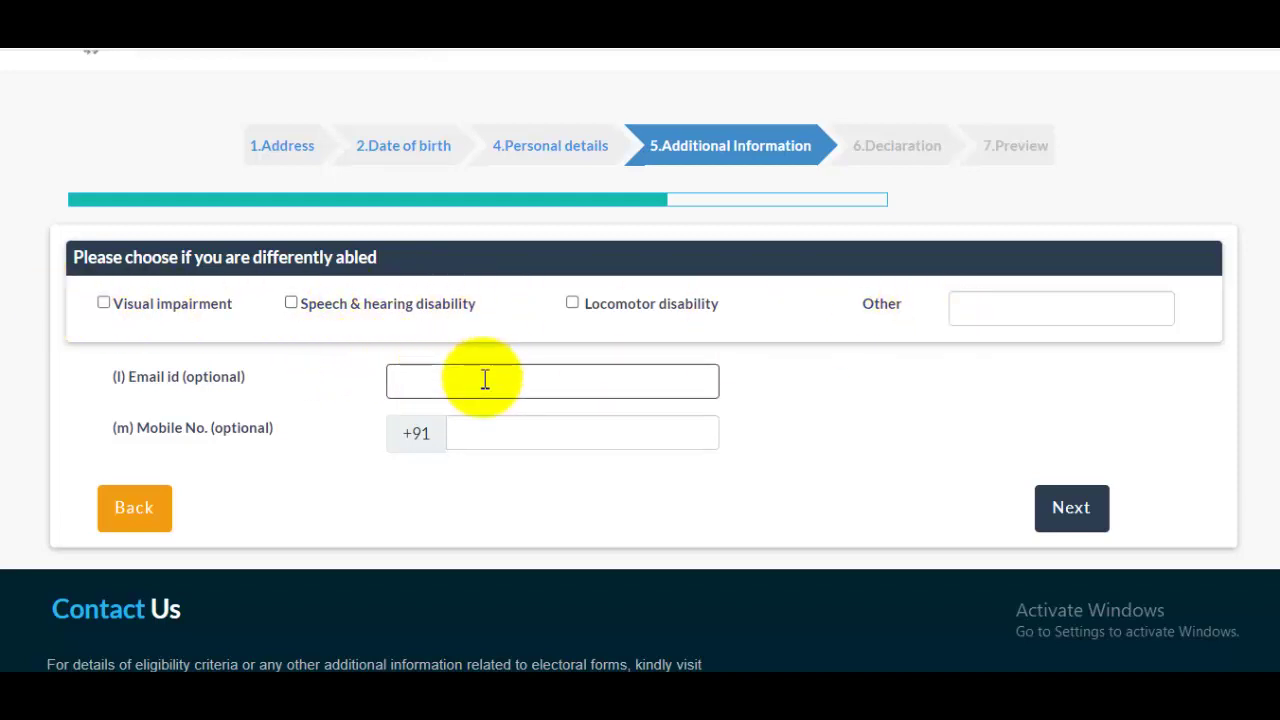
click(547, 432)
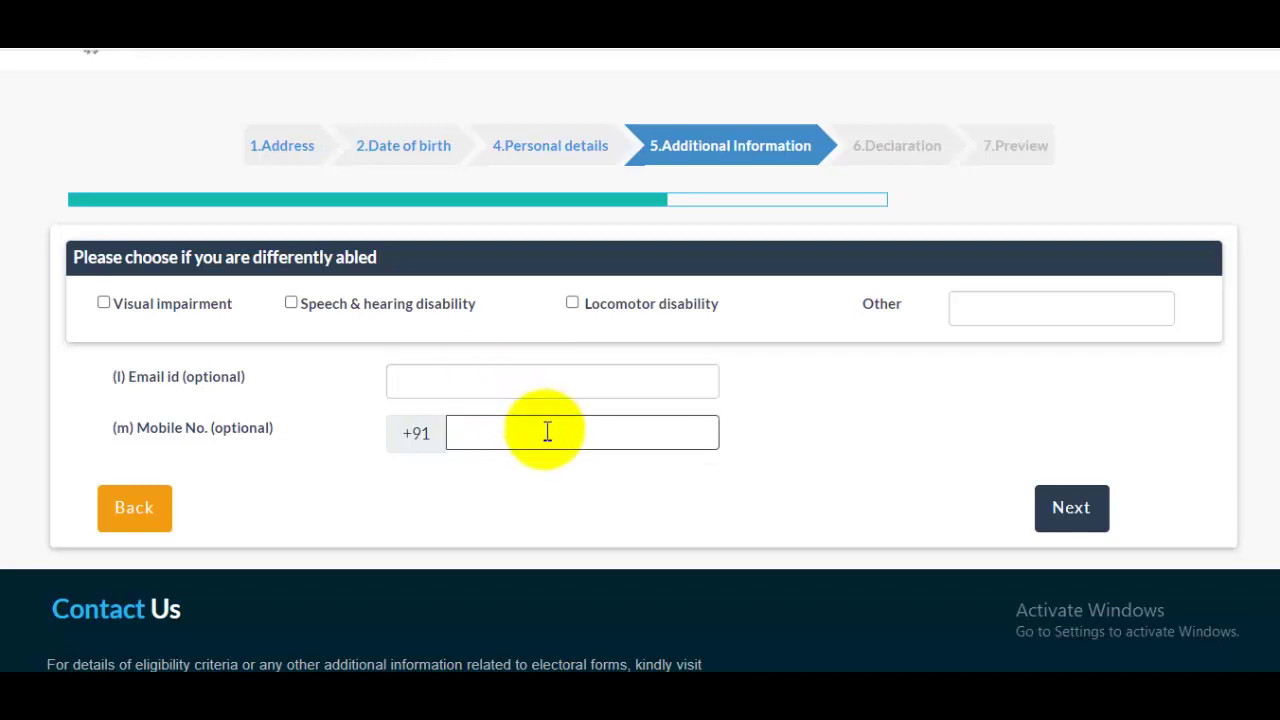
click(1097, 520)
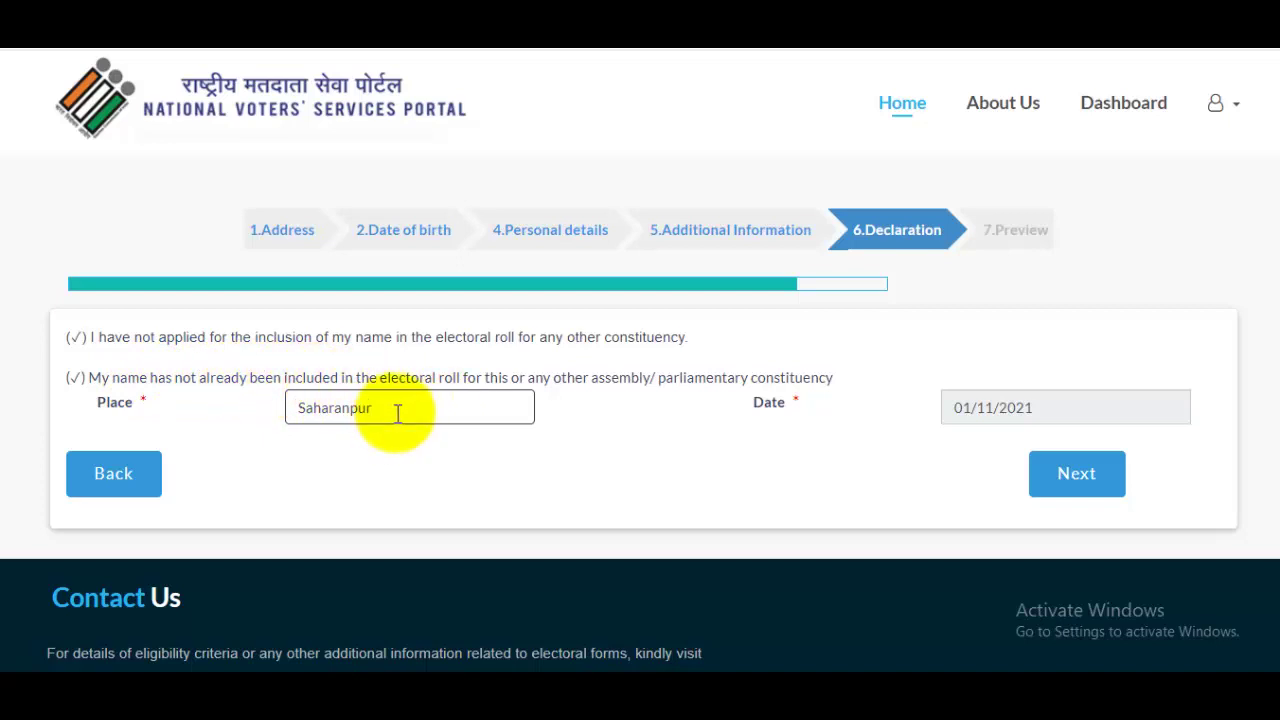
click(1118, 492)
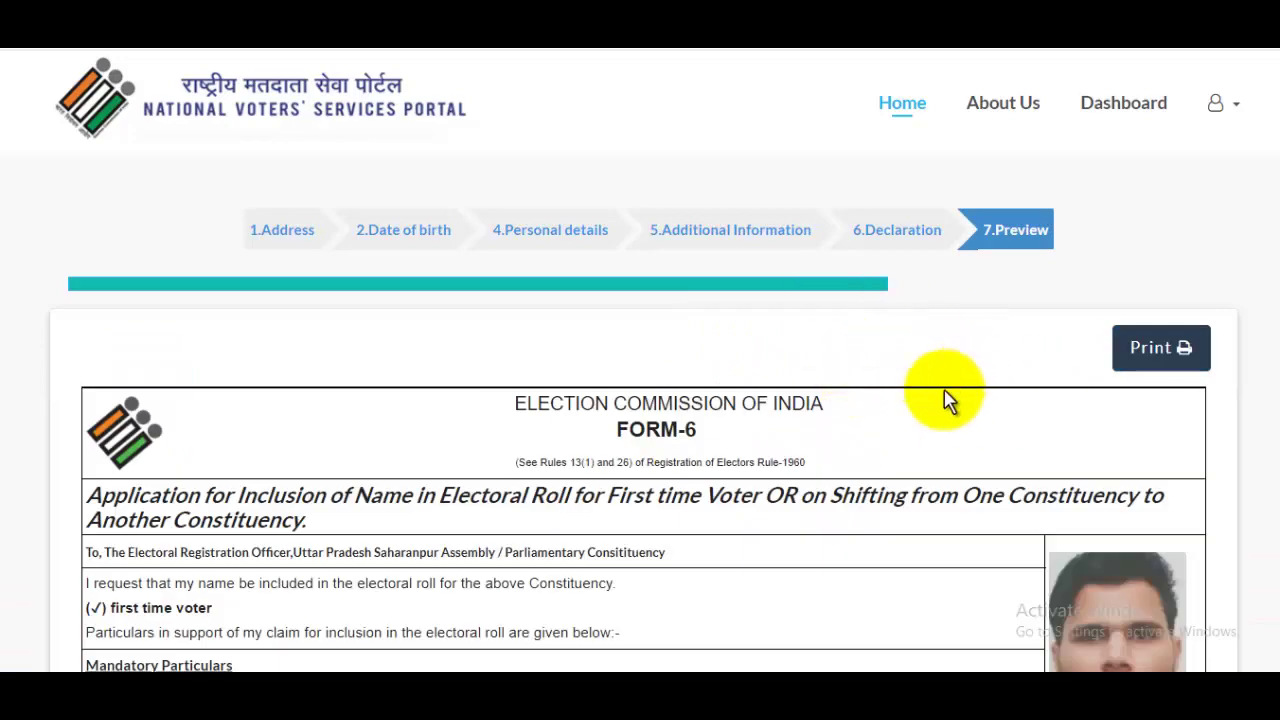
Scroll through the Form-6 preview and submit the application.
drag(1272, 190, 1270, 530)
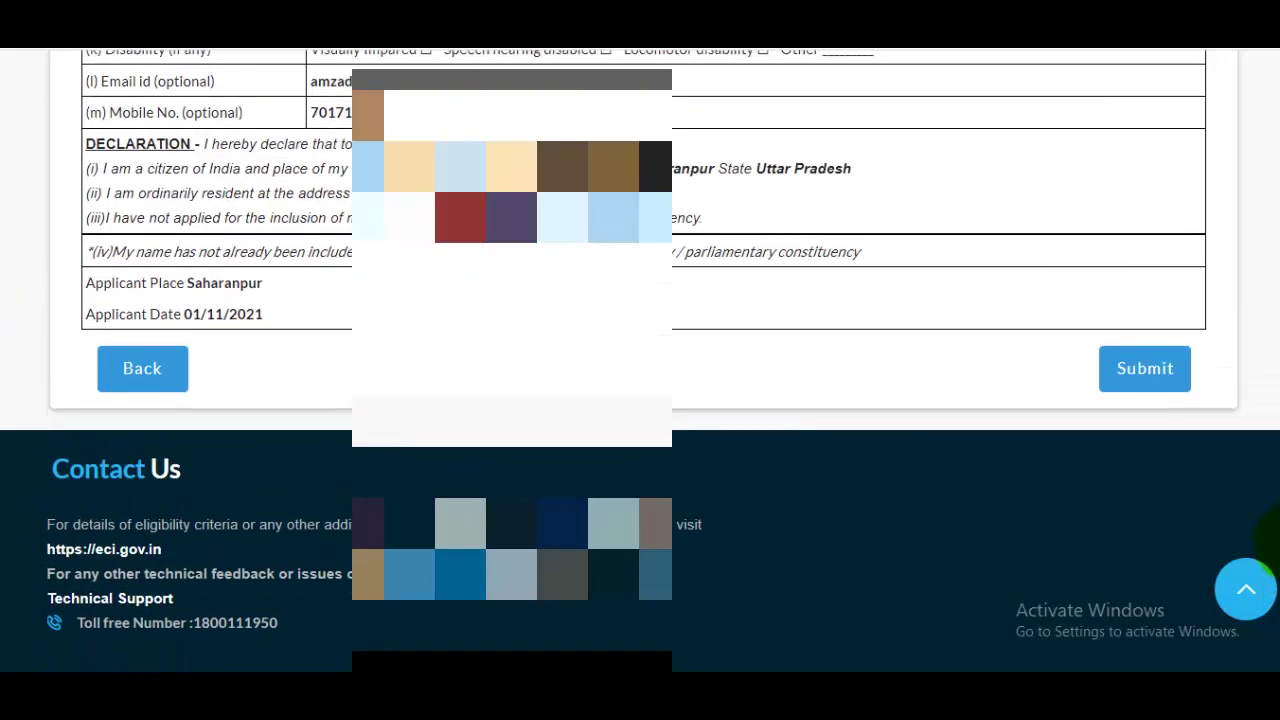
scroll(1176, 518, down, 2)
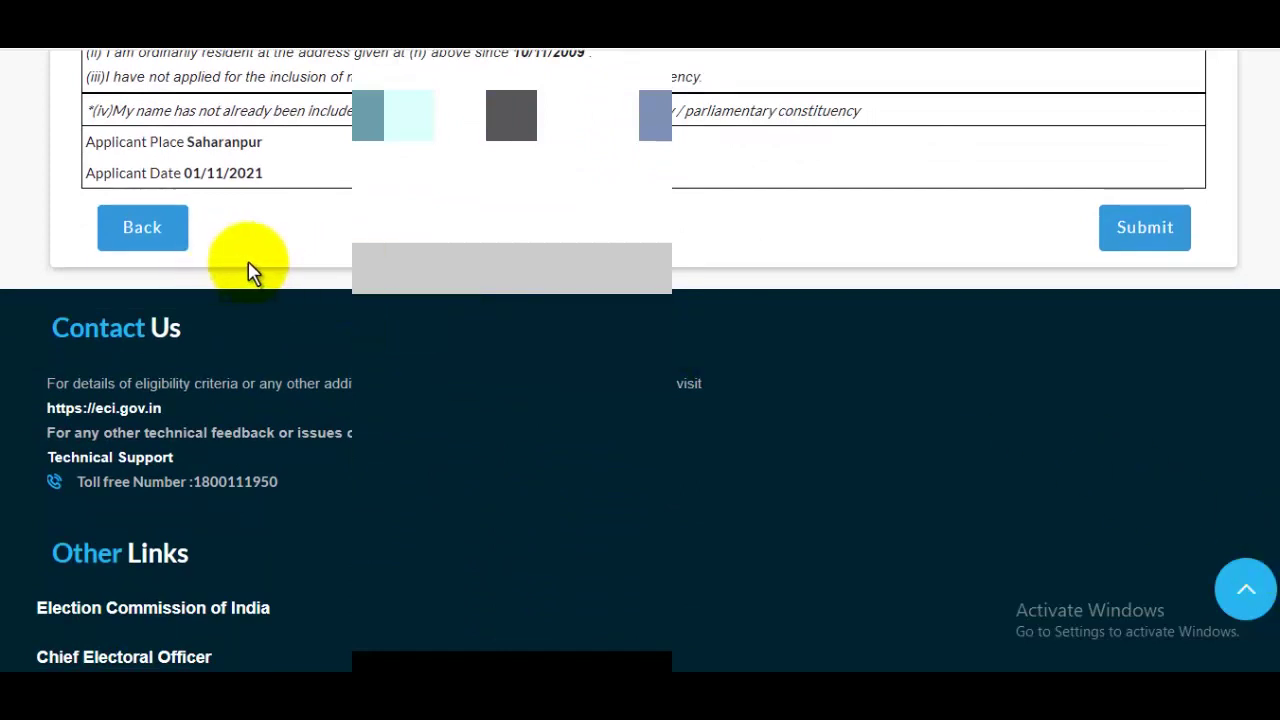
click(1191, 264)
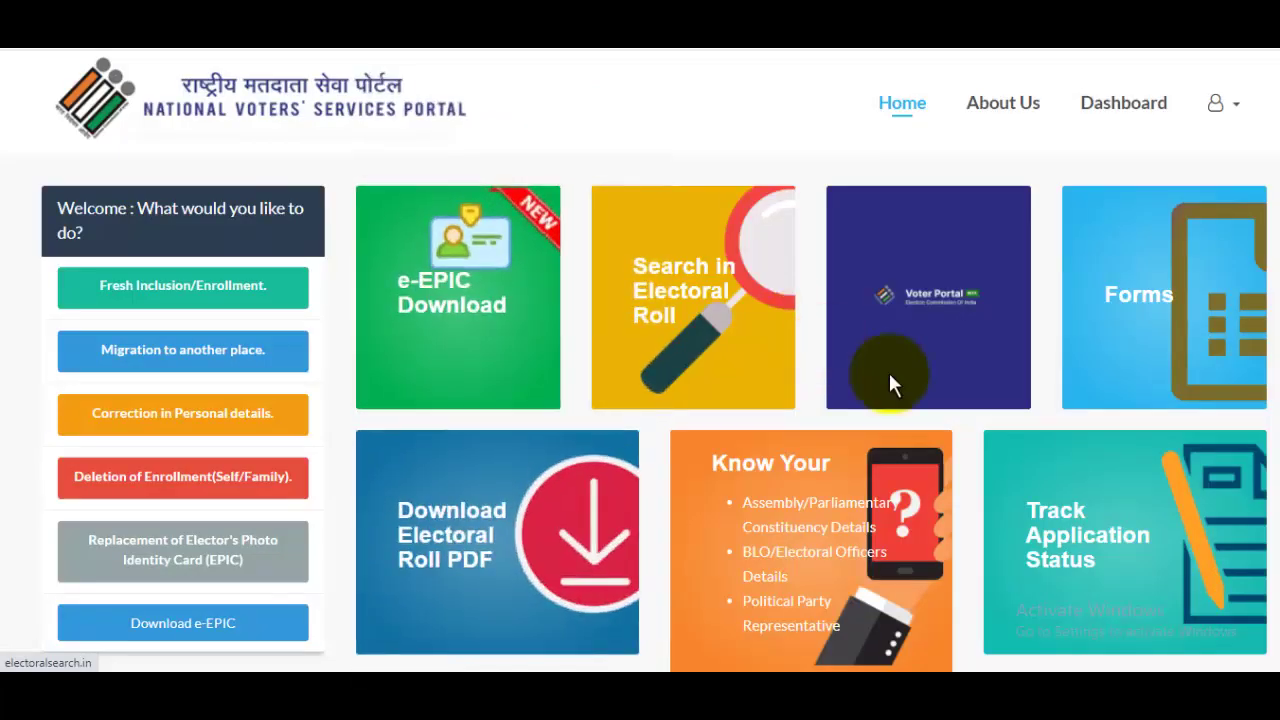